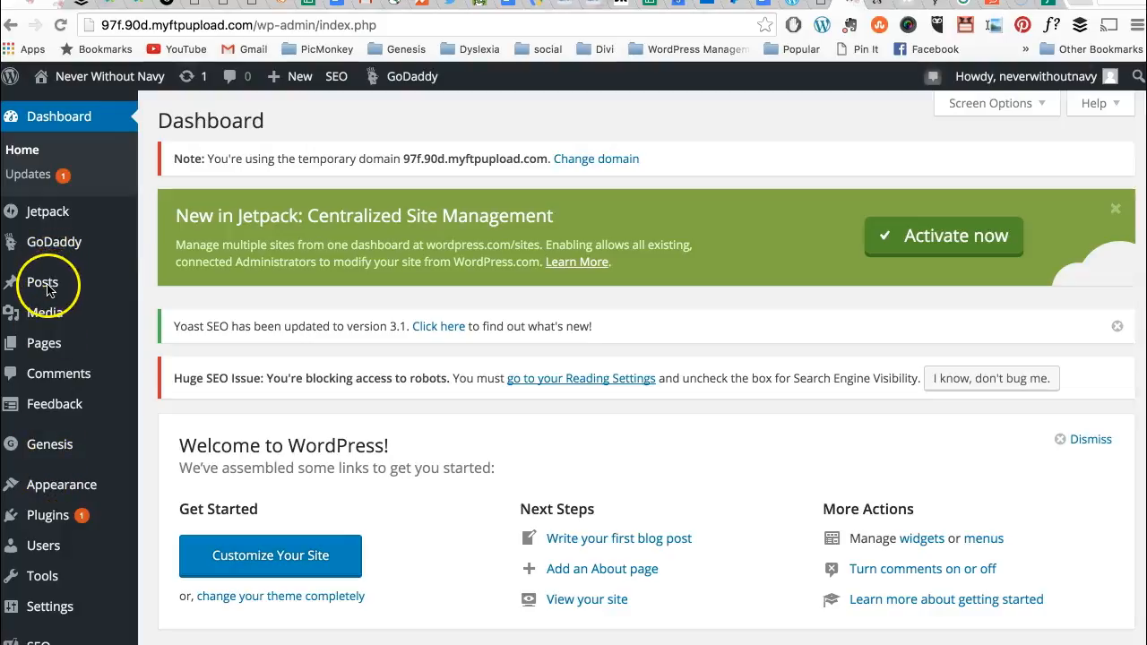
Create a new post titled "Hi, This is My Very First Post" and place the cursor in its body.
{"action": "mouse_move", "coordinate": [47, 289]}
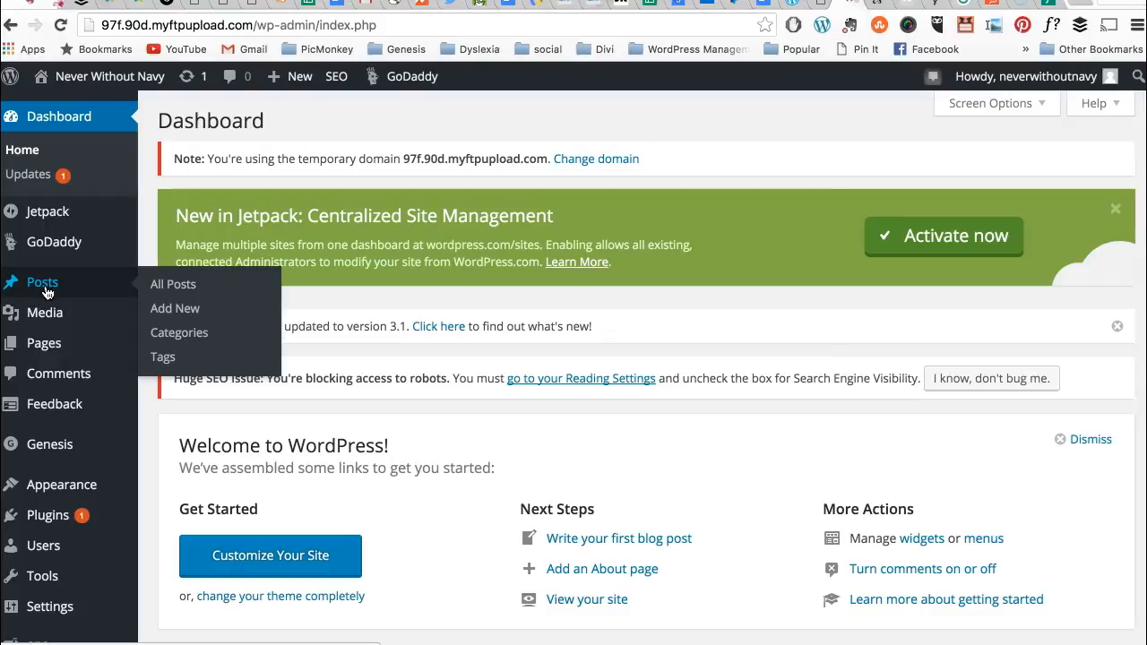
{"action": "left_click", "coordinate": [172, 312]}
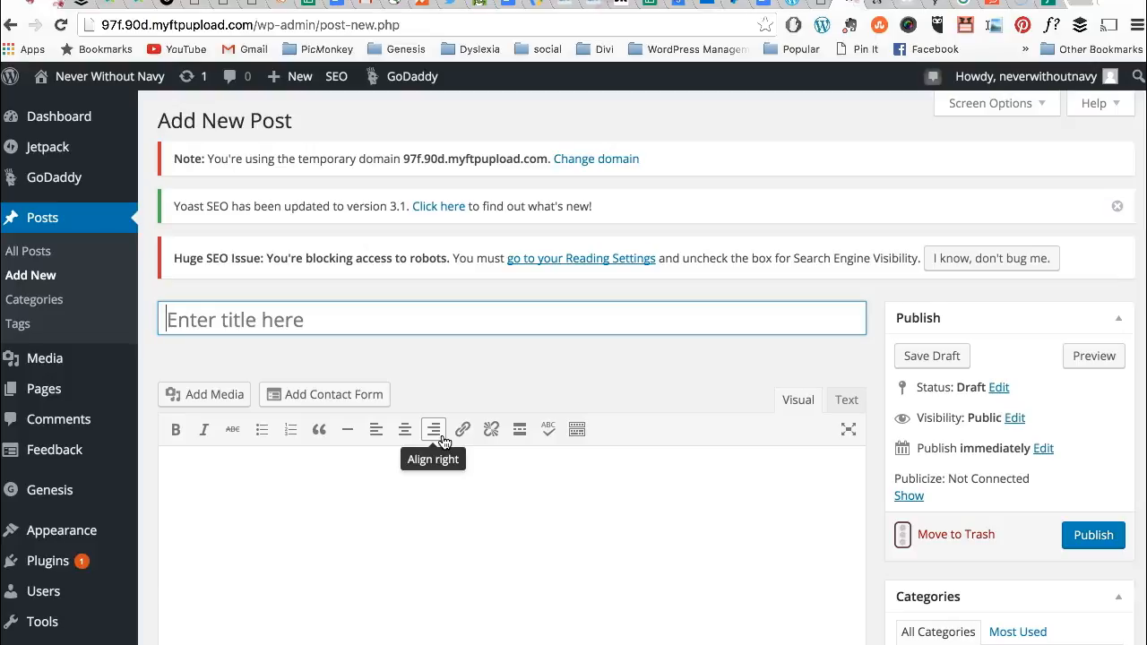
{"action": "type", "text": "Hi"}
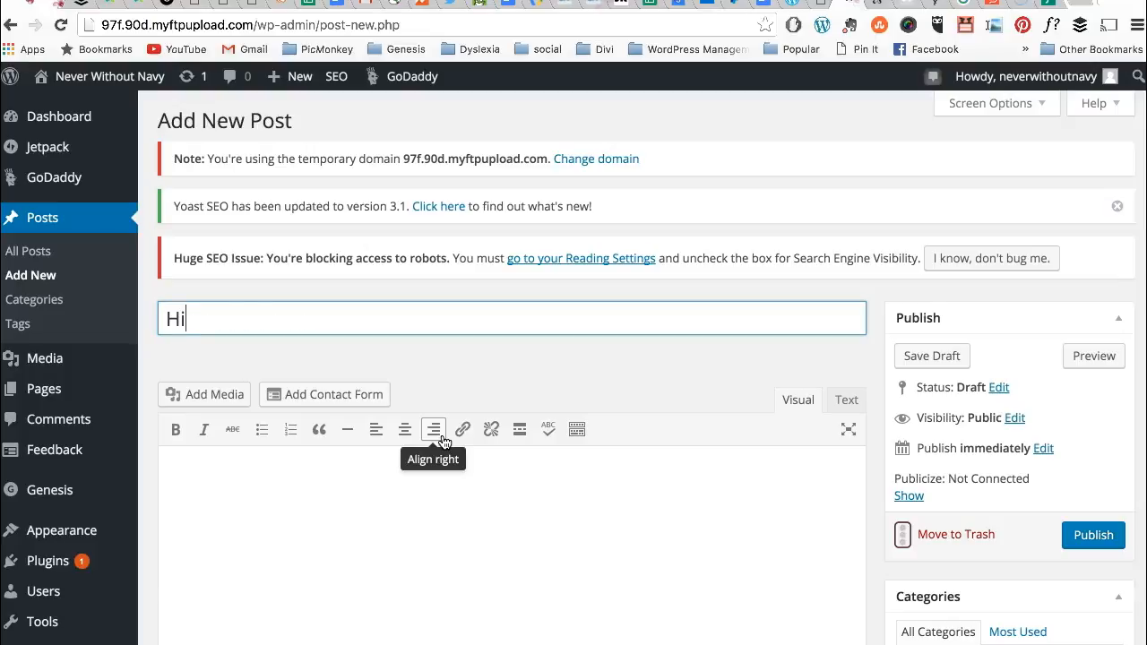
{"action": "type", "text": ", This is My Very First Post"}
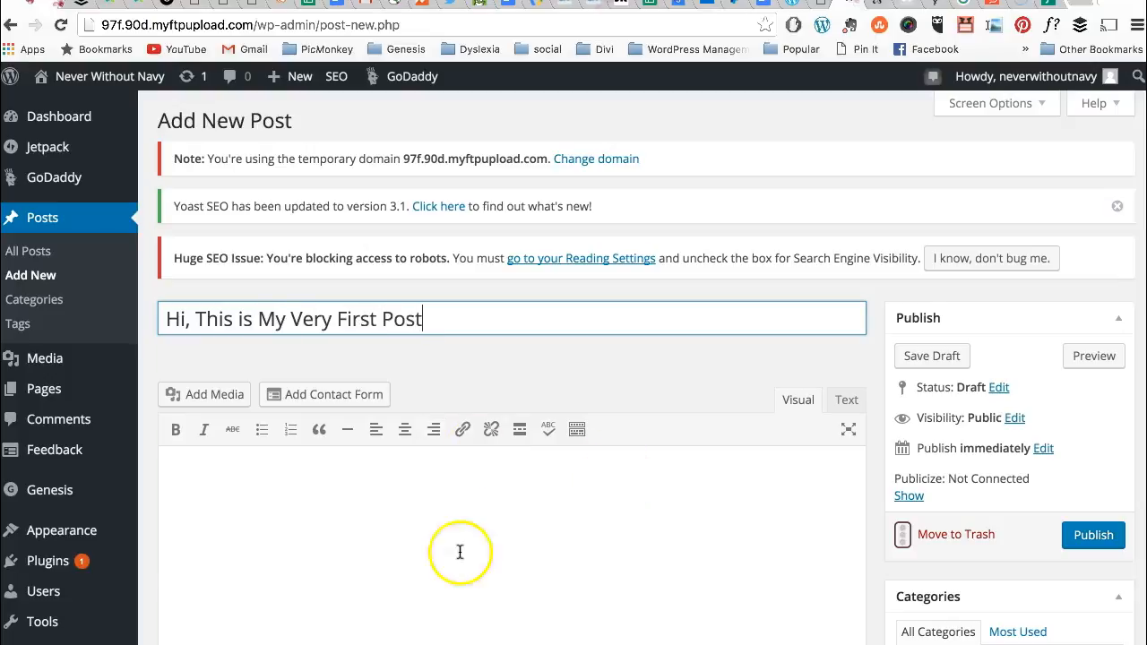
{"action": "left_click", "coordinate": [324, 514]}
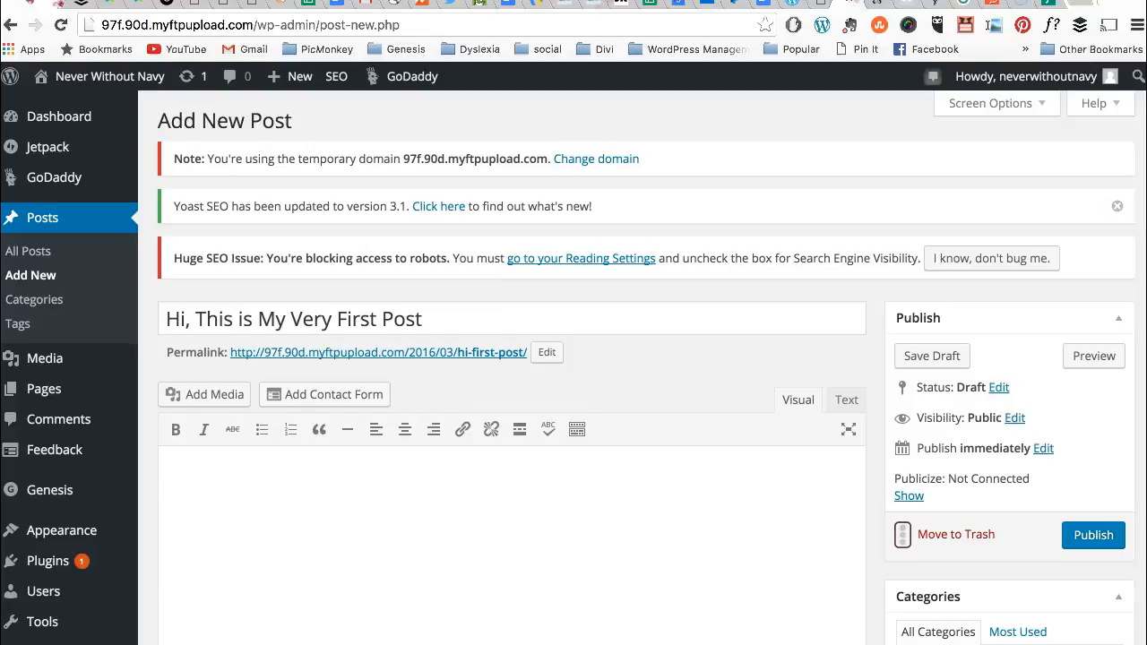
Switch to the fillerama.io page and include headers in the generated filler text.
{"action": "left_click", "coordinate": [1044, 7]}
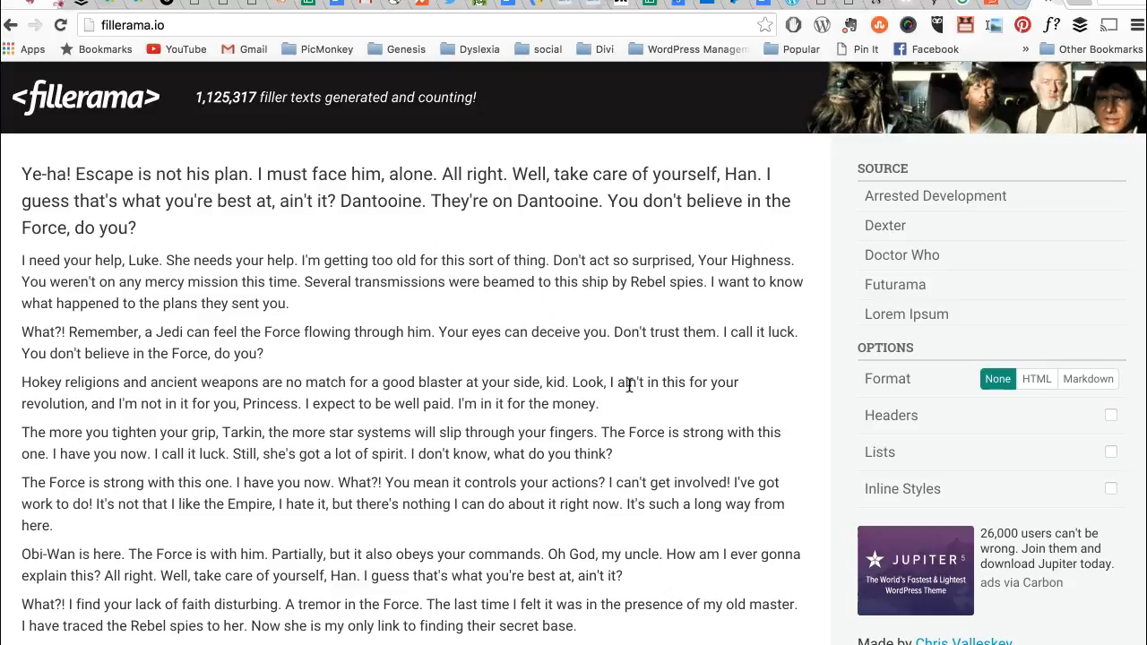
{"action": "scroll", "coordinate": [588, 487], "scroll_direction": "down", "scroll_amount": 2}
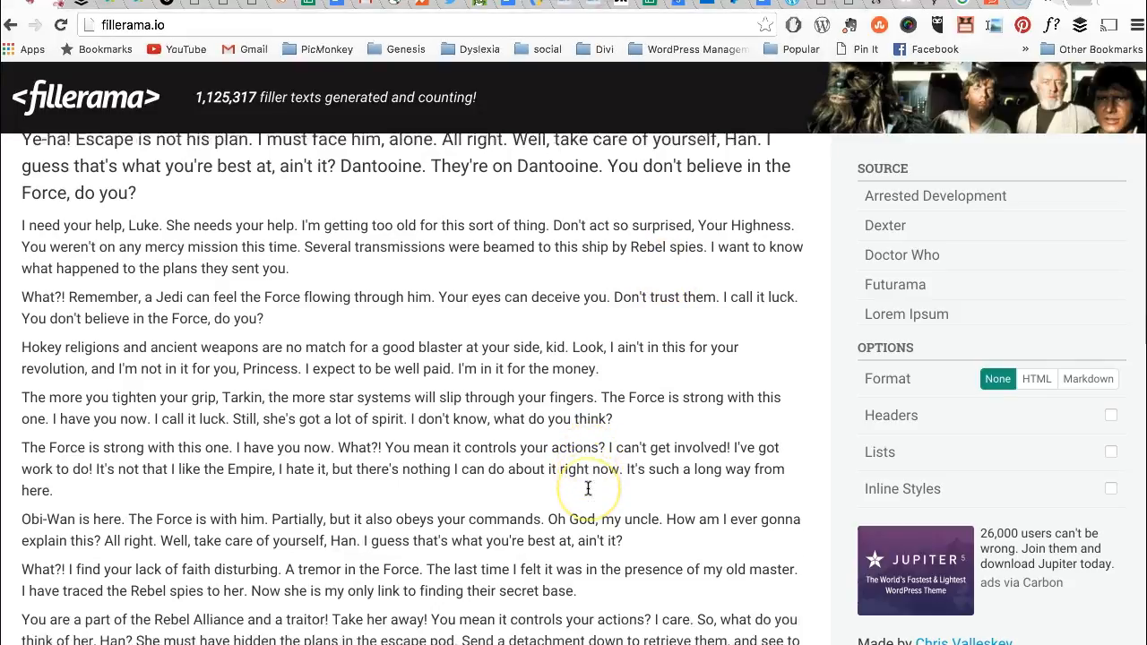
{"action": "scroll", "coordinate": [589, 487], "scroll_direction": "up", "scroll_amount": 2}
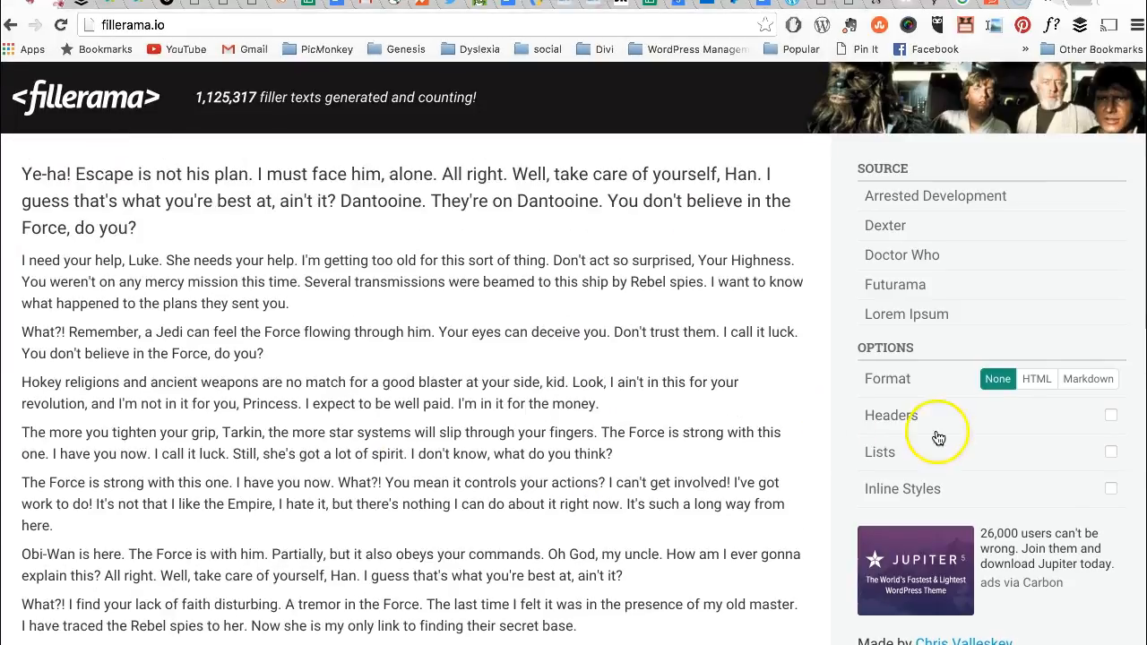
{"action": "left_click", "coordinate": [1111, 415]}
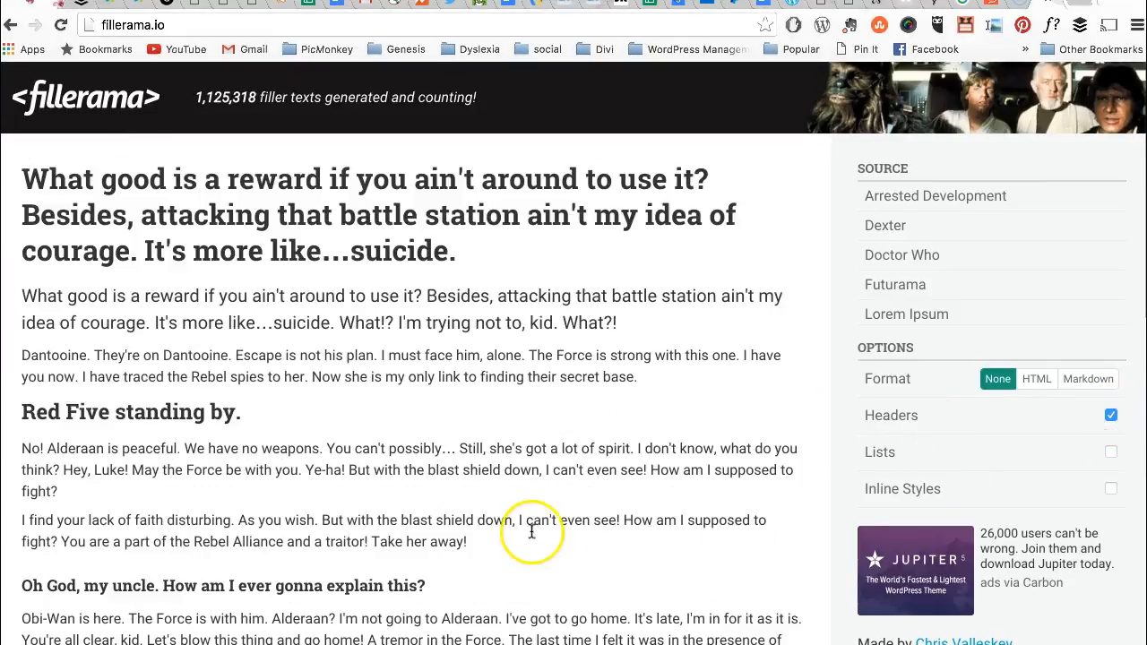
Copy the filler text with its headings, starting from the main heading, and paste it into the body of the new post.
{"action": "scroll", "coordinate": [531, 518], "scroll_direction": "down", "scroll_amount": 2}
{"action": "scroll", "coordinate": [532, 518], "scroll_direction": "down", "scroll_amount": 6}
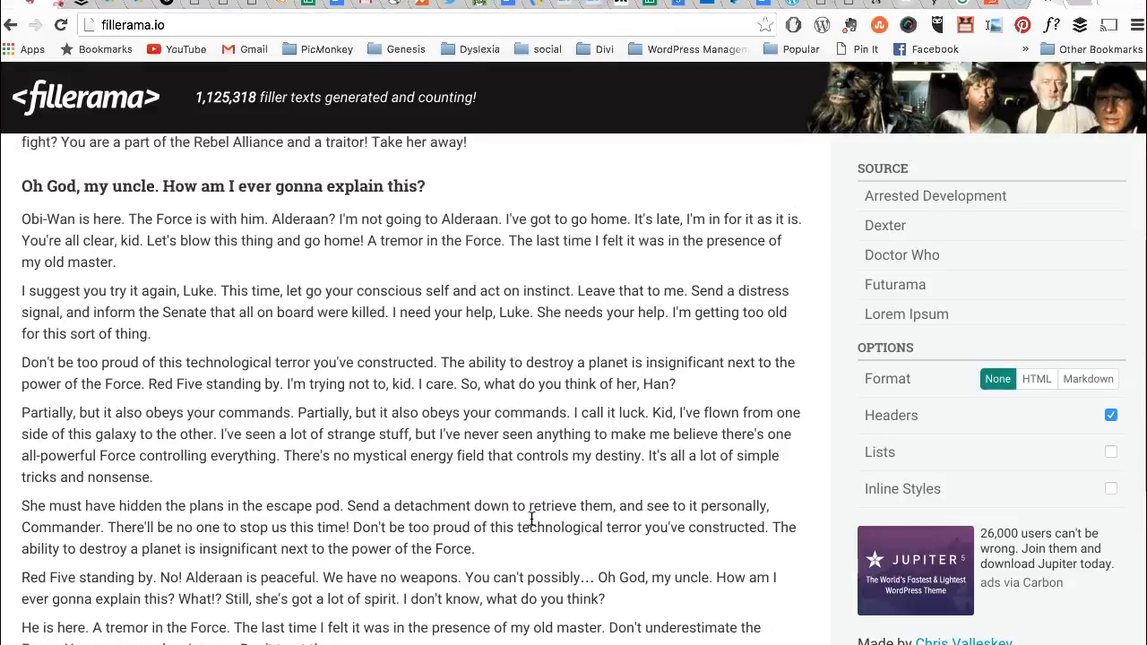
{"action": "scroll", "coordinate": [532, 519], "scroll_direction": "up", "scroll_amount": 1}
{"action": "left_click_drag", "start_coordinate": [616, 599], "coordinate": [23, 175]}
{"action": "scroll", "coordinate": [513, 341], "scroll_direction": "up", "scroll_amount": 4}
{"action": "scroll", "coordinate": [436, 332], "scroll_direction": "up", "scroll_amount": 3}
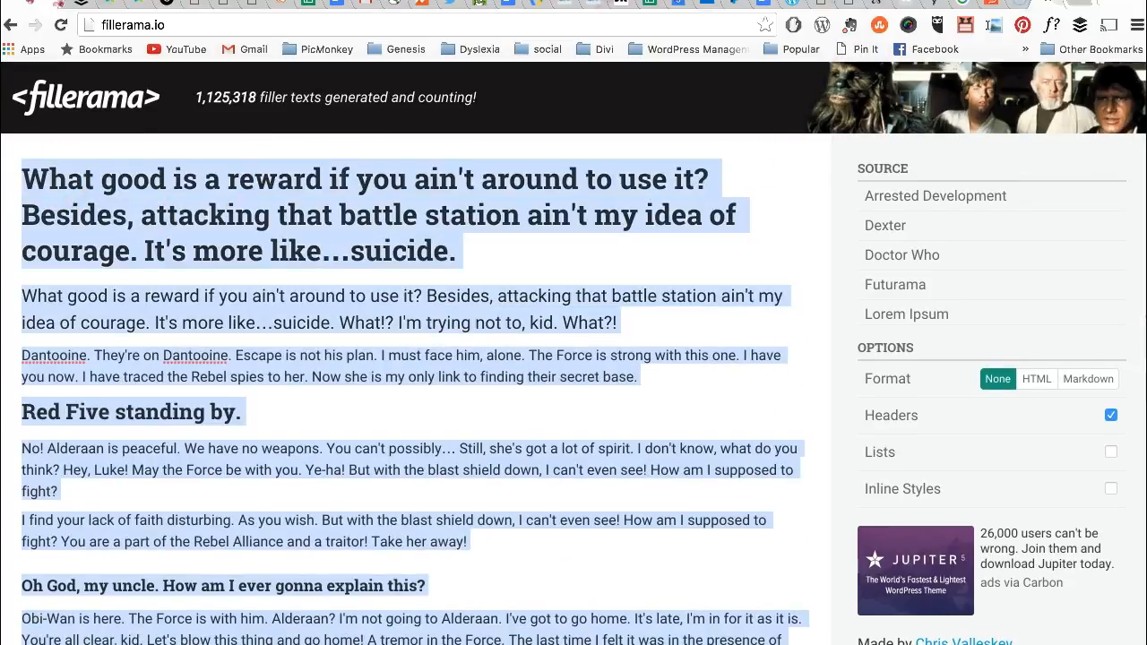
{"action": "left_click", "coordinate": [781, 2]}
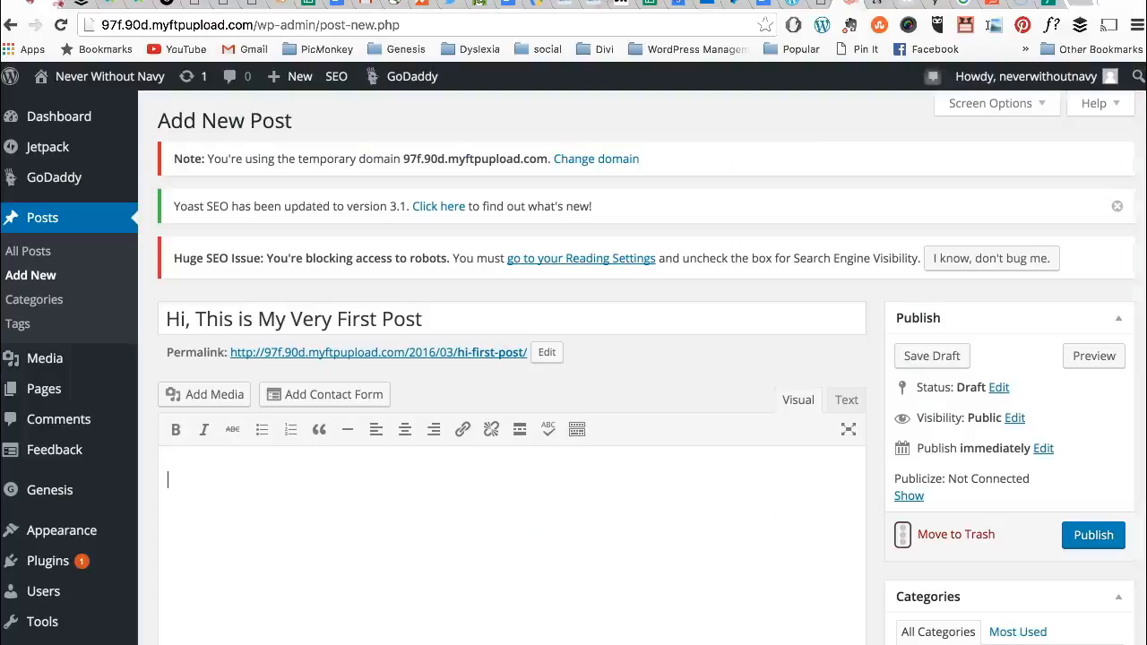
{"action": "left_click", "coordinate": [242, 458]}
{"action": "key", "text": "ctrl+v"}
{"action": "scroll", "coordinate": [319, 583], "scroll_direction": "down", "scroll_amount": 2}
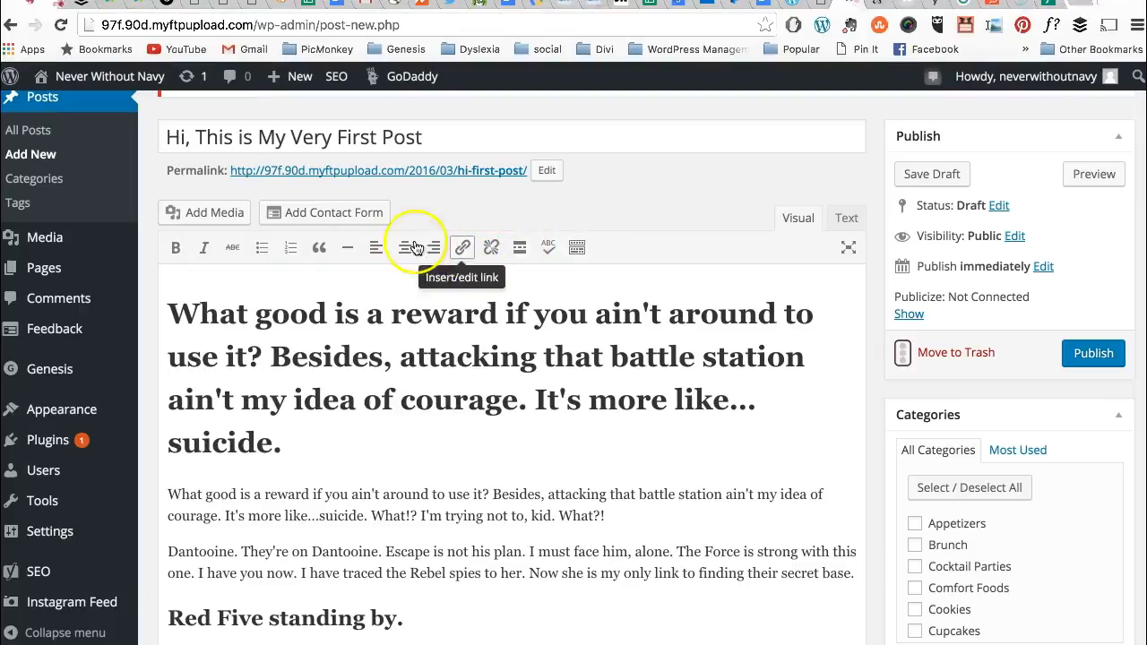
Show the editor's second row of formatting tools and check the style of the large opening heading.
{"action": "left_click", "coordinate": [579, 250]}
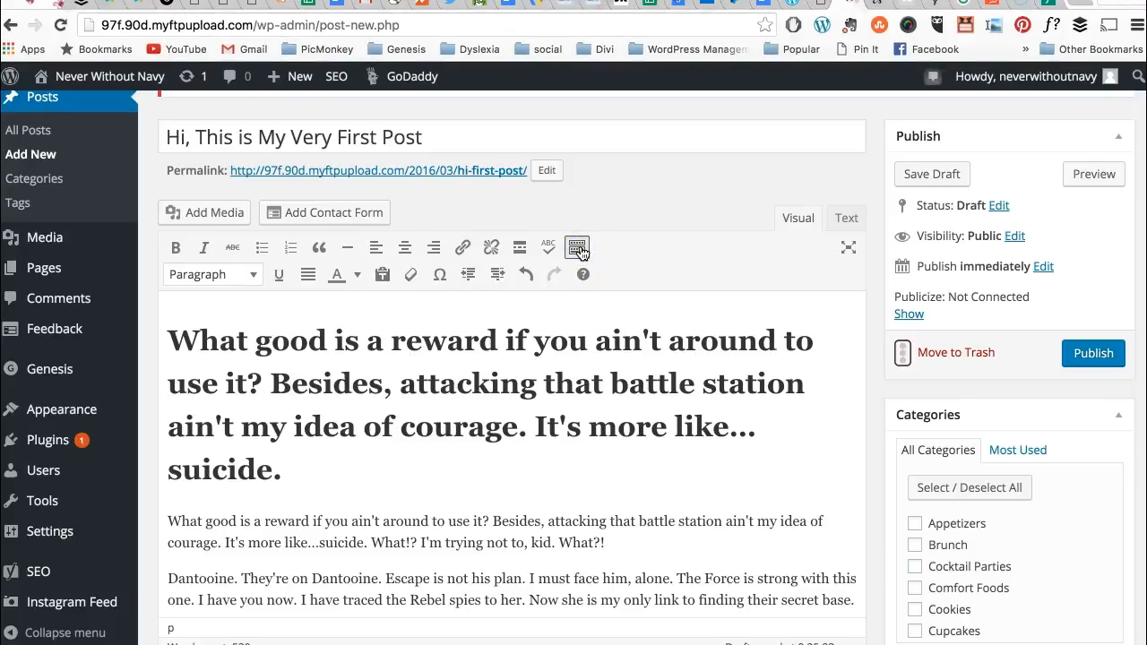
{"action": "left_click", "coordinate": [394, 340]}
{"action": "left_click", "coordinate": [421, 341]}
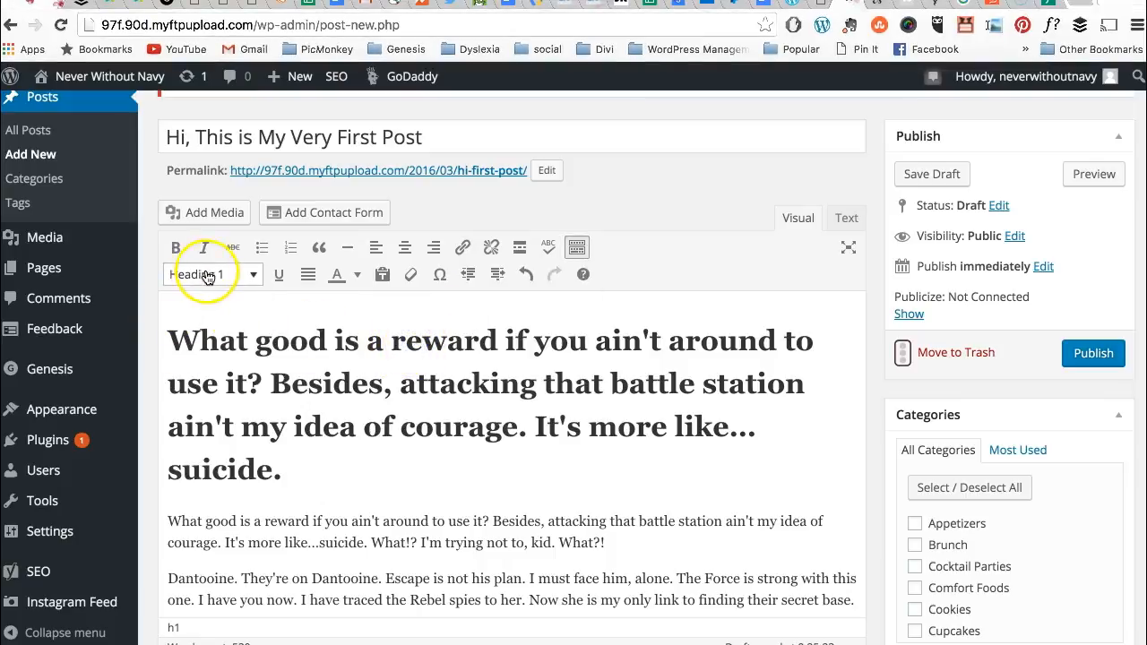
Examine the pasted text and the heading levels of "Red Five standing by." and "Oh God, my uncle. How am I ever gonna explain this?".
{"action": "scroll", "coordinate": [380, 525], "scroll_direction": "down", "scroll_amount": 5}
{"action": "scroll", "coordinate": [380, 525], "scroll_direction": "up", "scroll_amount": 5}
{"action": "scroll", "coordinate": [380, 525], "scroll_direction": "down", "scroll_amount": 5}
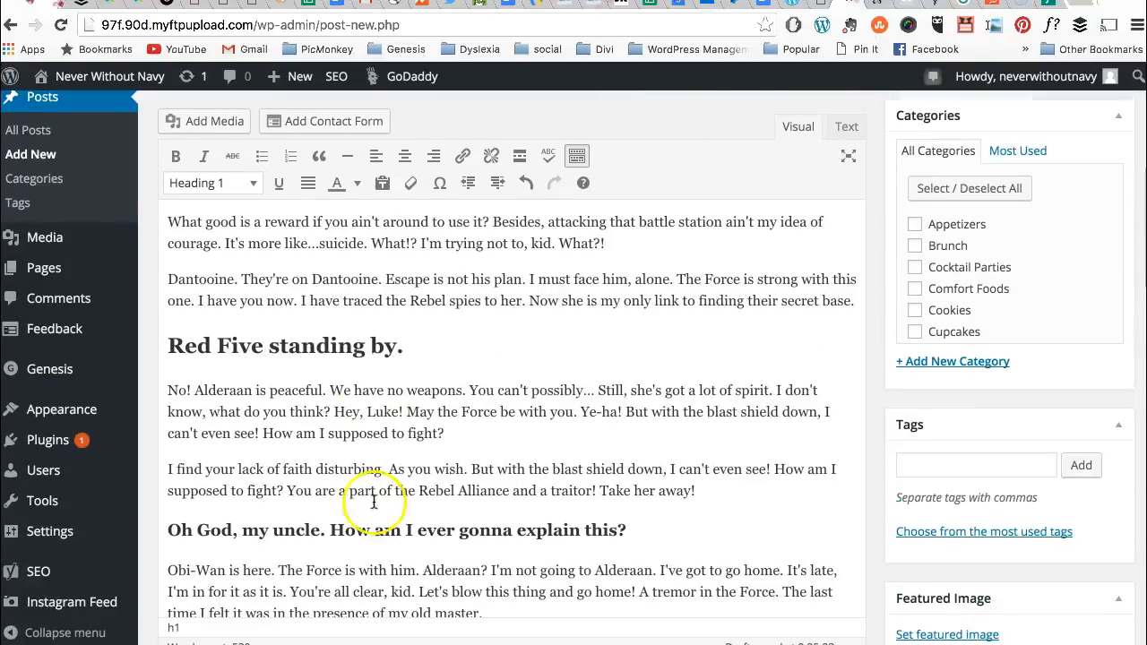
{"action": "left_click", "coordinate": [328, 350]}
{"action": "left_click", "coordinate": [262, 529]}
{"action": "scroll", "coordinate": [272, 348], "scroll_direction": "down", "scroll_amount": 2}
{"action": "scroll", "coordinate": [273, 348], "scroll_direction": "down", "scroll_amount": 5}
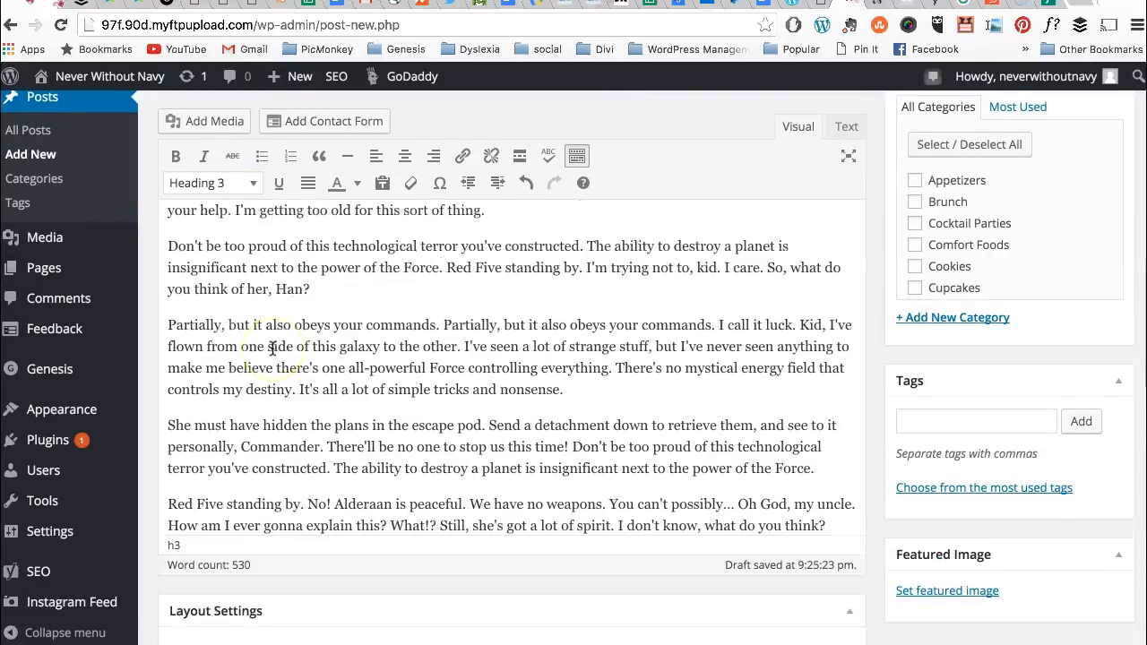
{"action": "scroll", "coordinate": [272, 348], "scroll_direction": "up", "scroll_amount": 10}
{"action": "scroll", "coordinate": [272, 348], "scroll_direction": "up", "scroll_amount": 4}
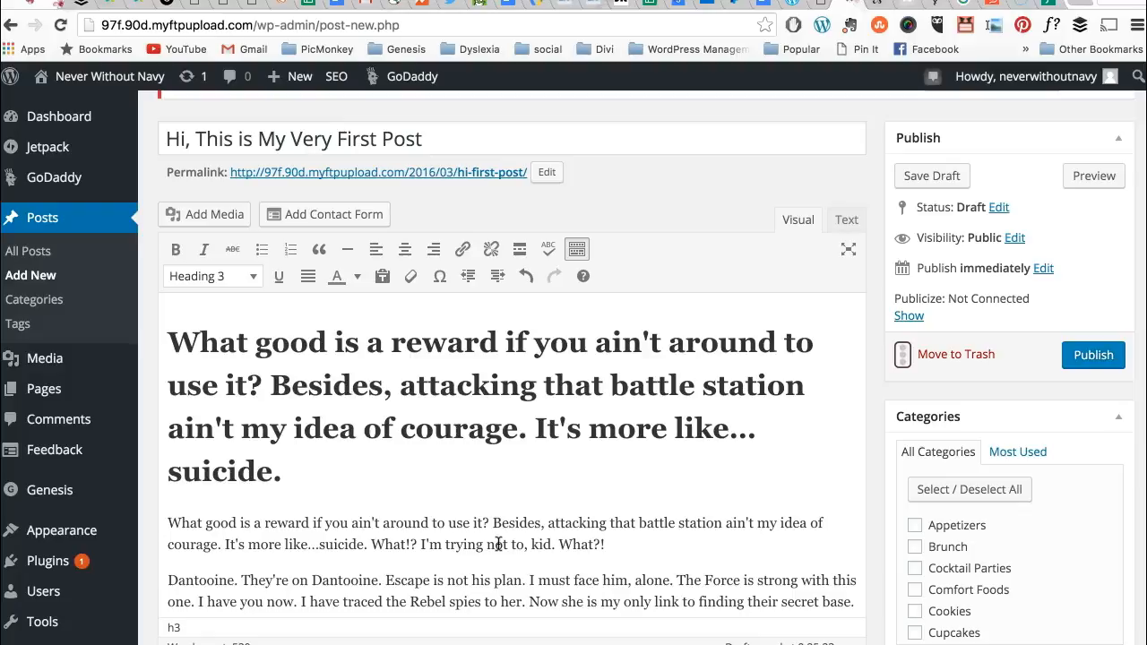
Upload 5 Ways.png from the Downloads folder as media for the start of the first paragraph below the main heading.
{"action": "left_click", "coordinate": [567, 565]}
{"action": "scroll", "coordinate": [567, 566], "scroll_direction": "up", "scroll_amount": 1}
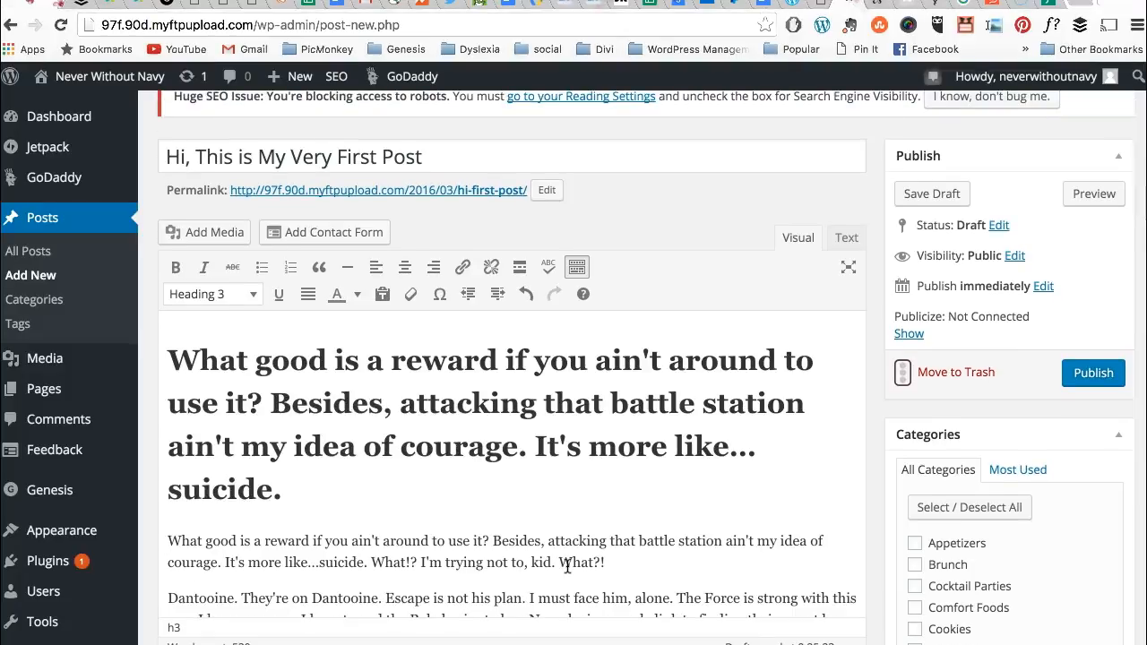
{"action": "left_click", "coordinate": [167, 541]}
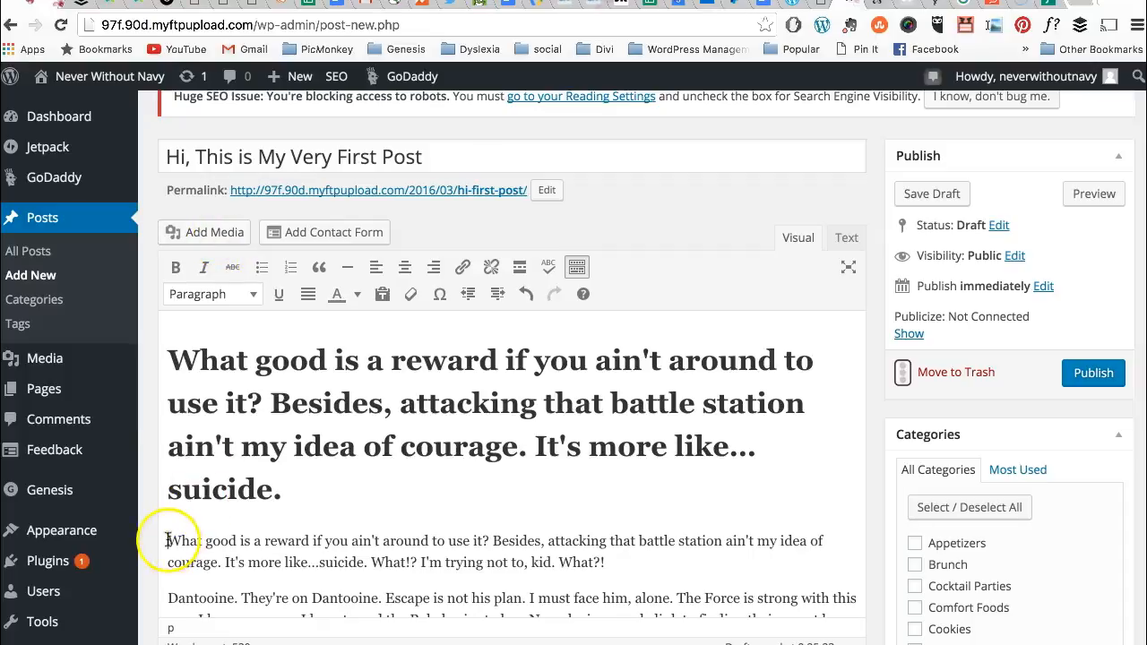
{"action": "left_click", "coordinate": [217, 235]}
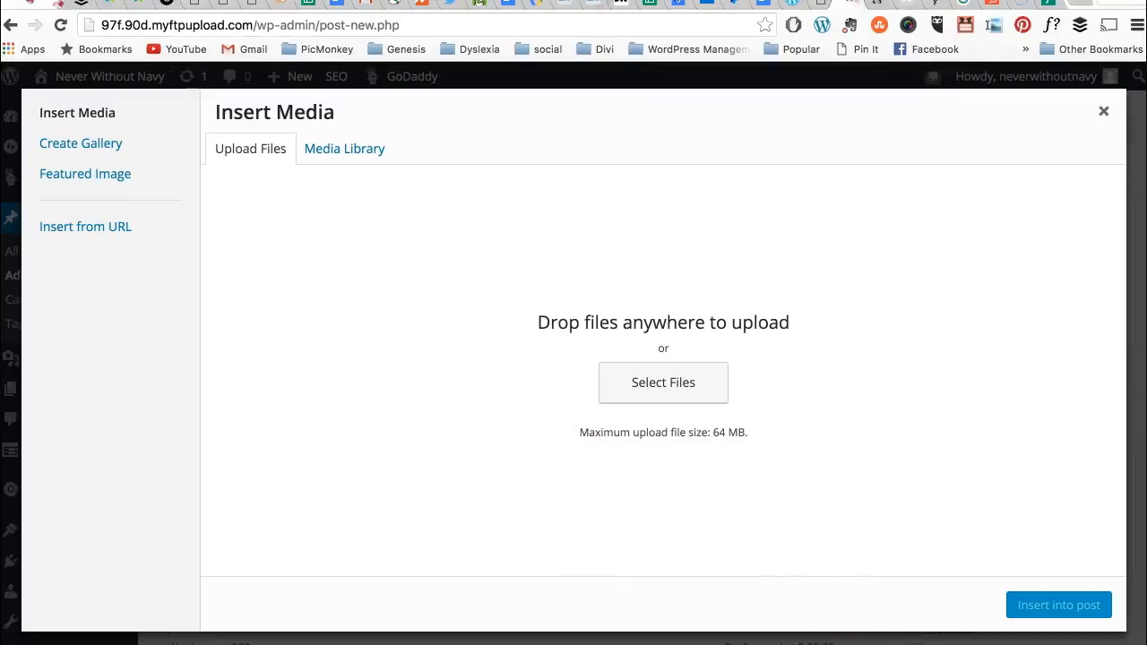
{"action": "left_click", "coordinate": [1026, 643]}
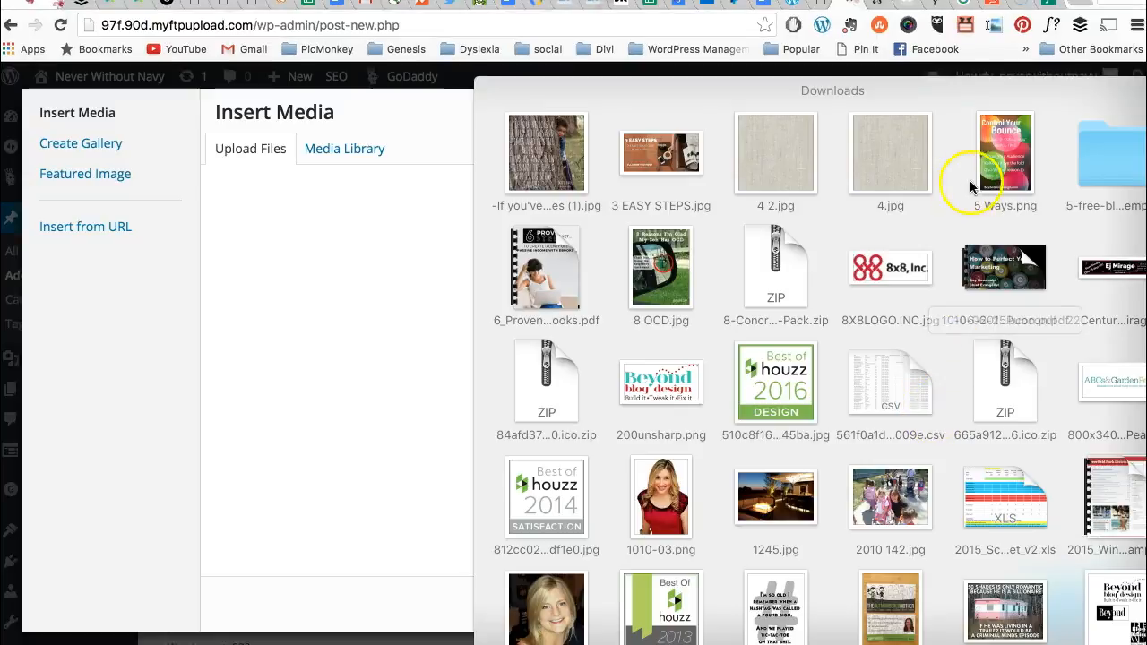
{"action": "left_click_drag", "start_coordinate": [1002, 154], "coordinate": [532, 359]}
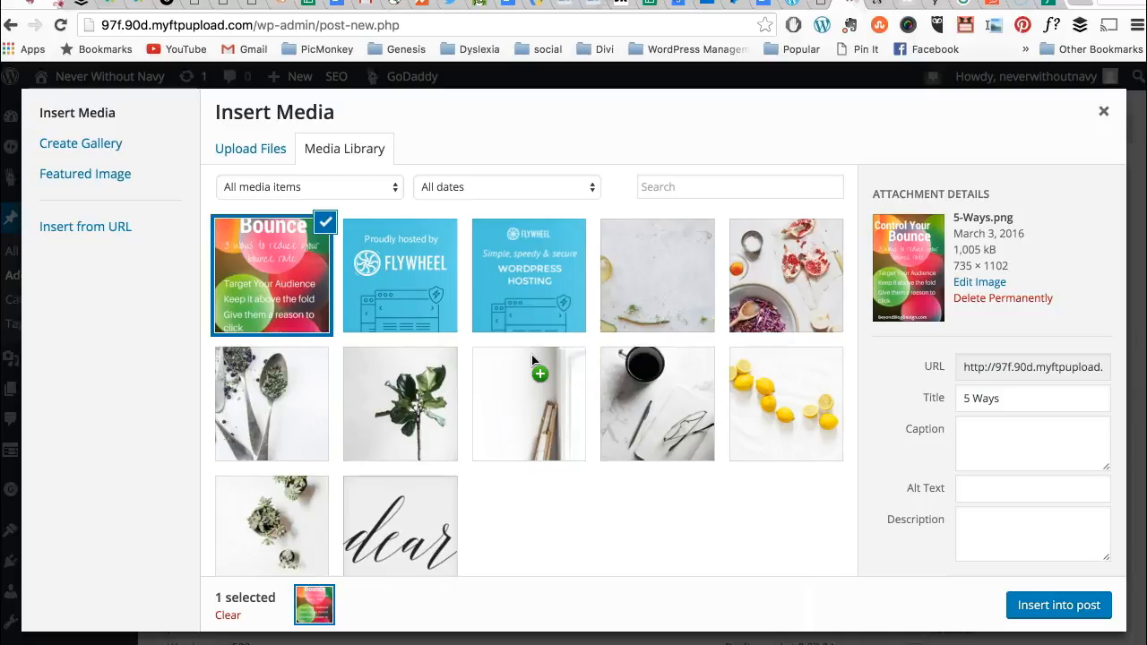
Set the display size of the uploaded 5 Ways image to Full Size – 735 × 1102.
{"action": "scroll", "coordinate": [913, 462], "scroll_direction": "down", "scroll_amount": 3}
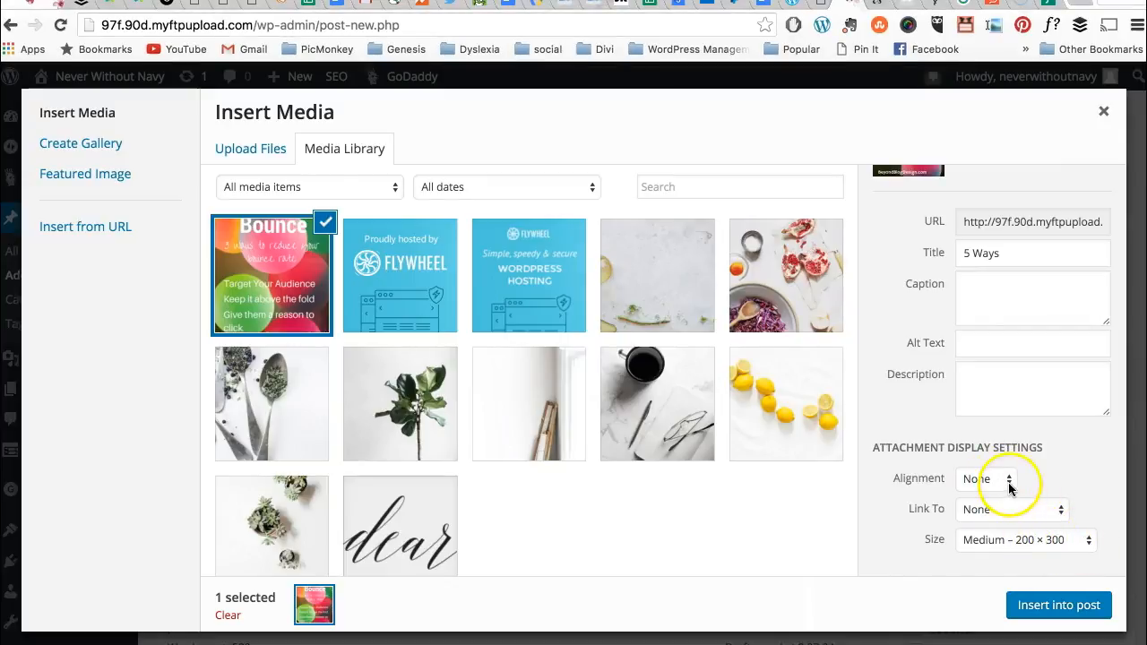
{"action": "left_click", "coordinate": [1065, 540]}
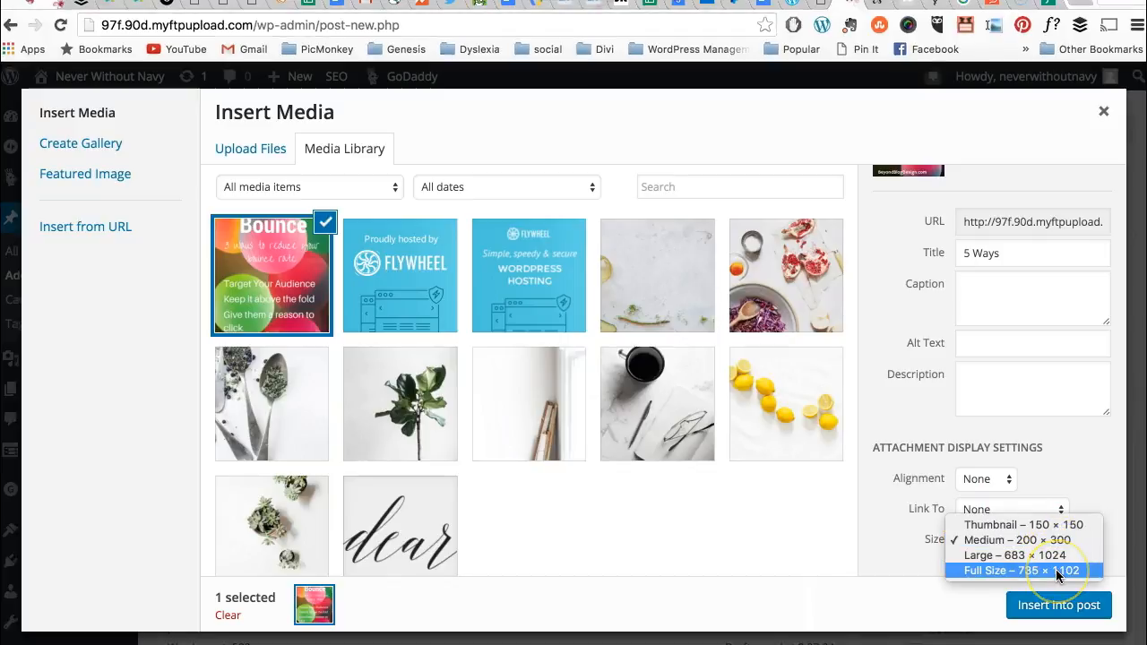
{"action": "left_click", "coordinate": [1048, 572]}
{"action": "left_click", "coordinate": [1045, 571]}
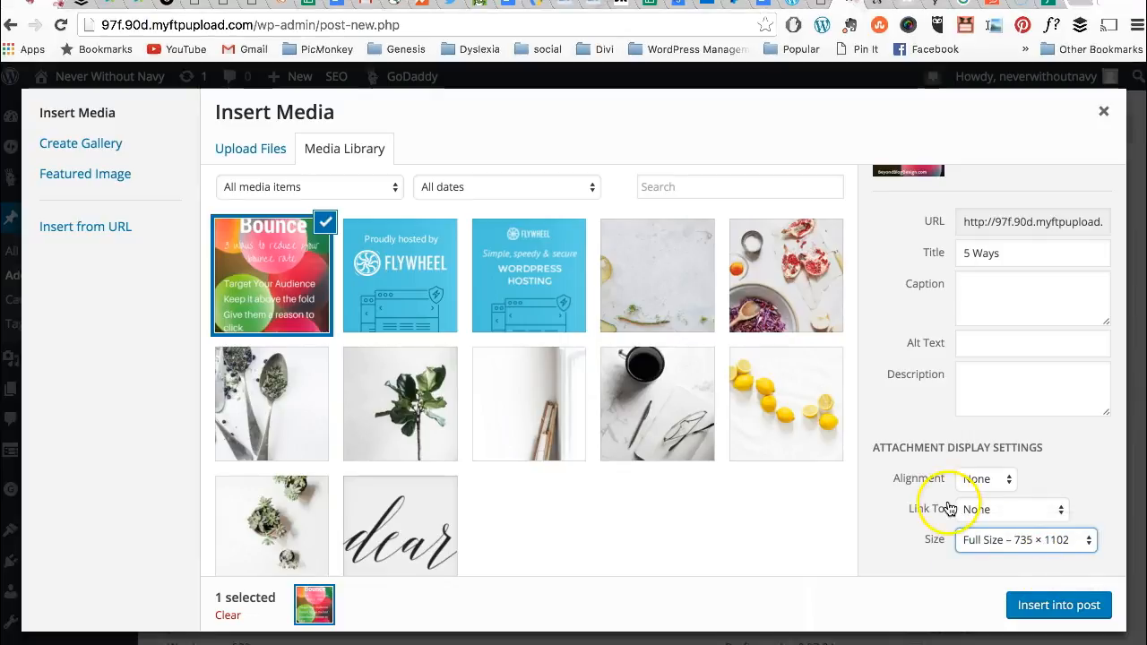
Set the image's alignment to Center and insert it into the post.
{"action": "scroll", "coordinate": [936, 476], "scroll_direction": "up", "scroll_amount": 3}
{"action": "scroll", "coordinate": [935, 481], "scroll_direction": "up", "scroll_amount": 2}
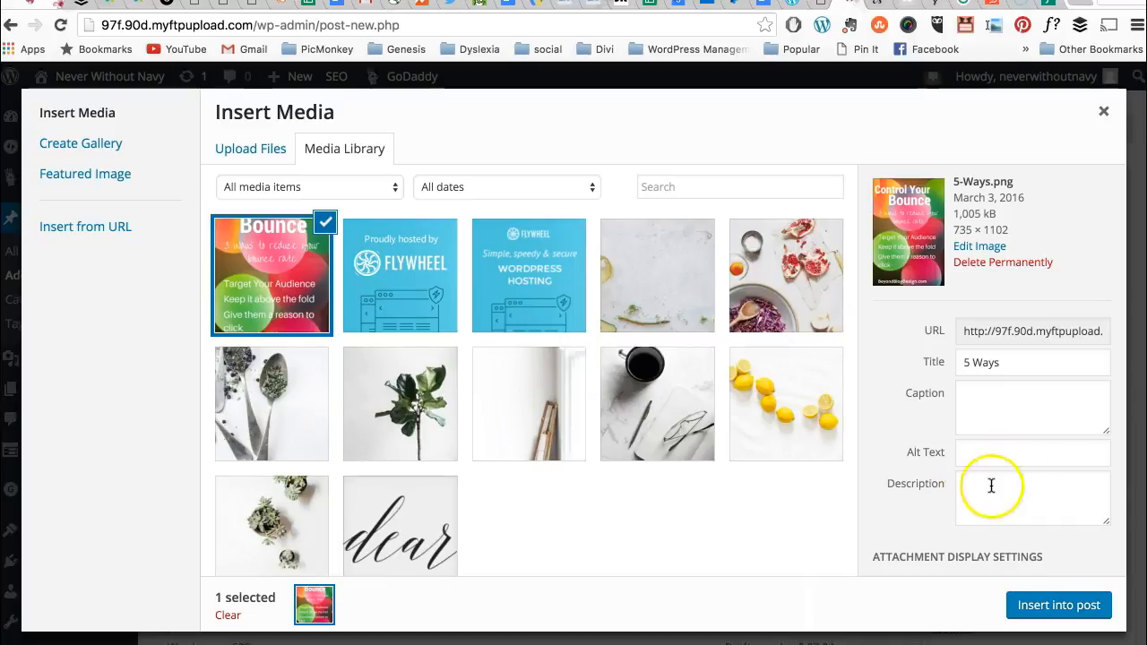
{"action": "scroll", "coordinate": [990, 478], "scroll_direction": "down", "scroll_amount": 3}
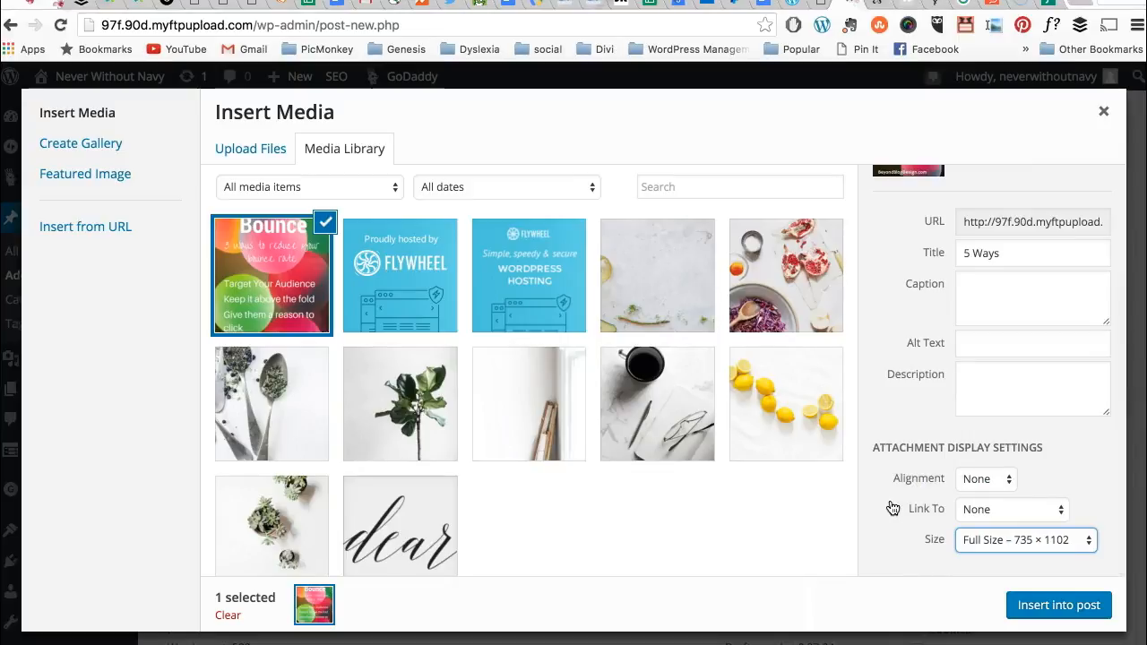
{"action": "left_click", "coordinate": [1010, 484]}
{"action": "left_click", "coordinate": [1000, 450]}
{"action": "left_click", "coordinate": [1059, 614]}
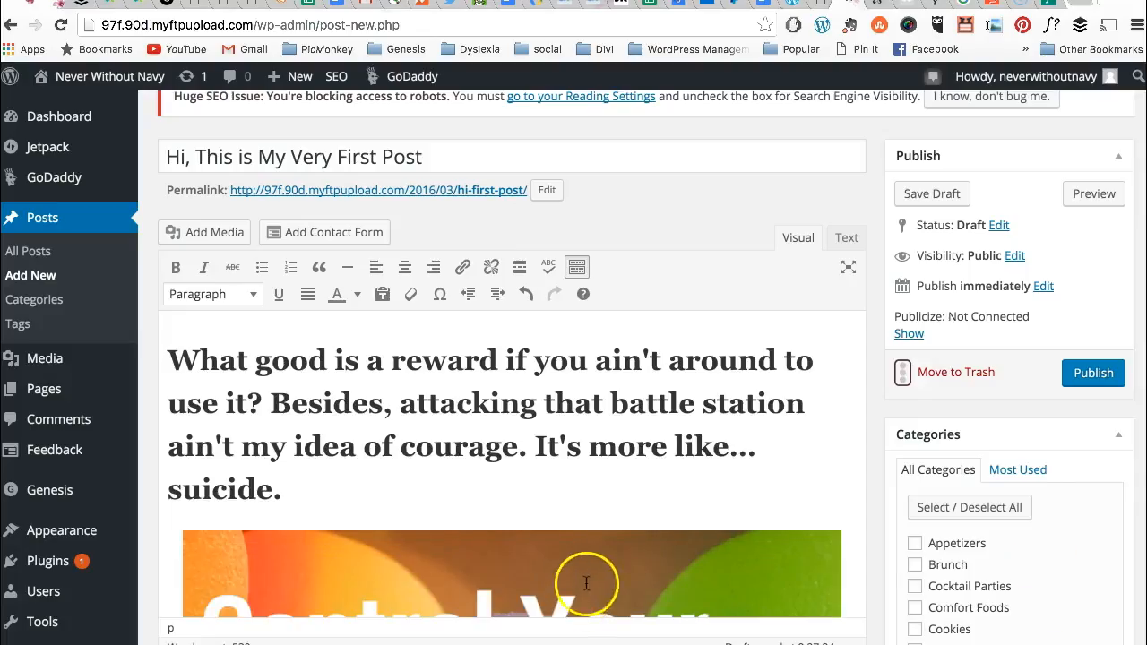
Set 5-Ways.png from the media library as the post's featured image.
{"action": "scroll", "coordinate": [631, 540], "scroll_direction": "down", "scroll_amount": 4}
{"action": "scroll", "coordinate": [630, 540], "scroll_direction": "down", "scroll_amount": 10}
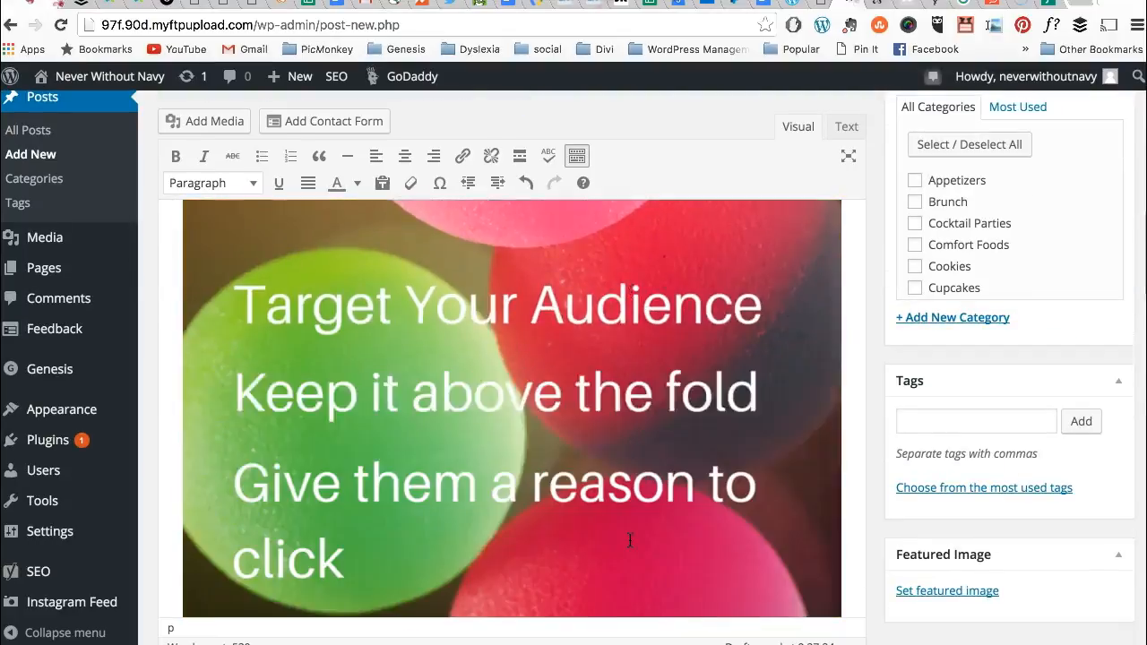
{"action": "scroll", "coordinate": [630, 540], "scroll_direction": "up", "scroll_amount": 7}
{"action": "scroll", "coordinate": [630, 540], "scroll_direction": "up", "scroll_amount": 5}
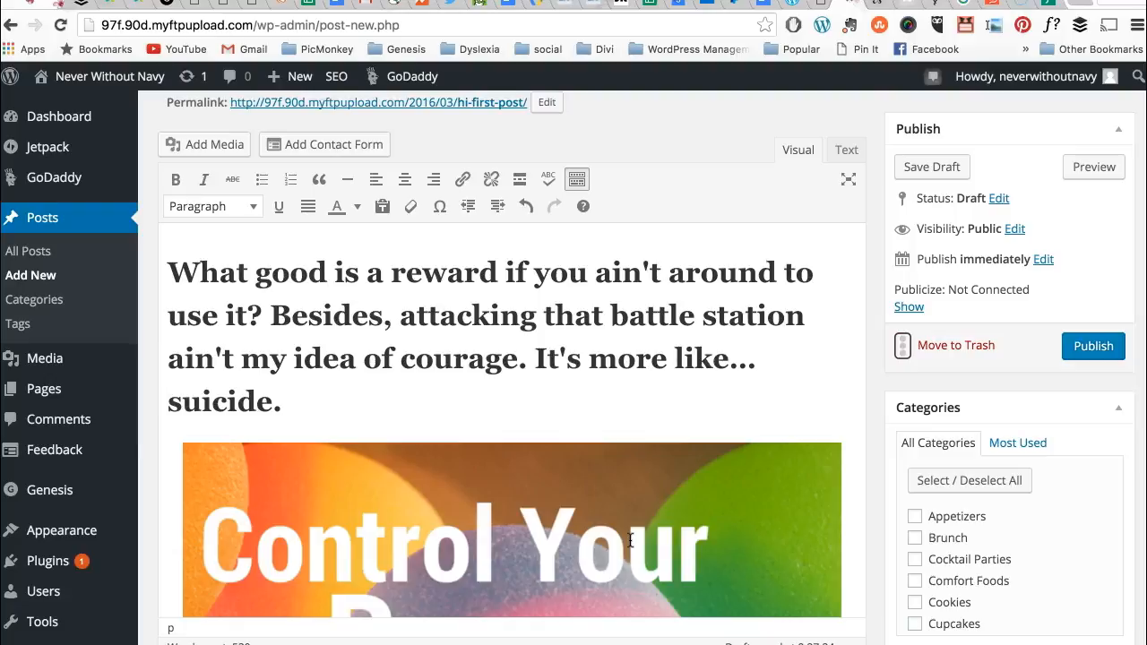
{"action": "scroll", "coordinate": [630, 539], "scroll_direction": "down", "scroll_amount": 5}
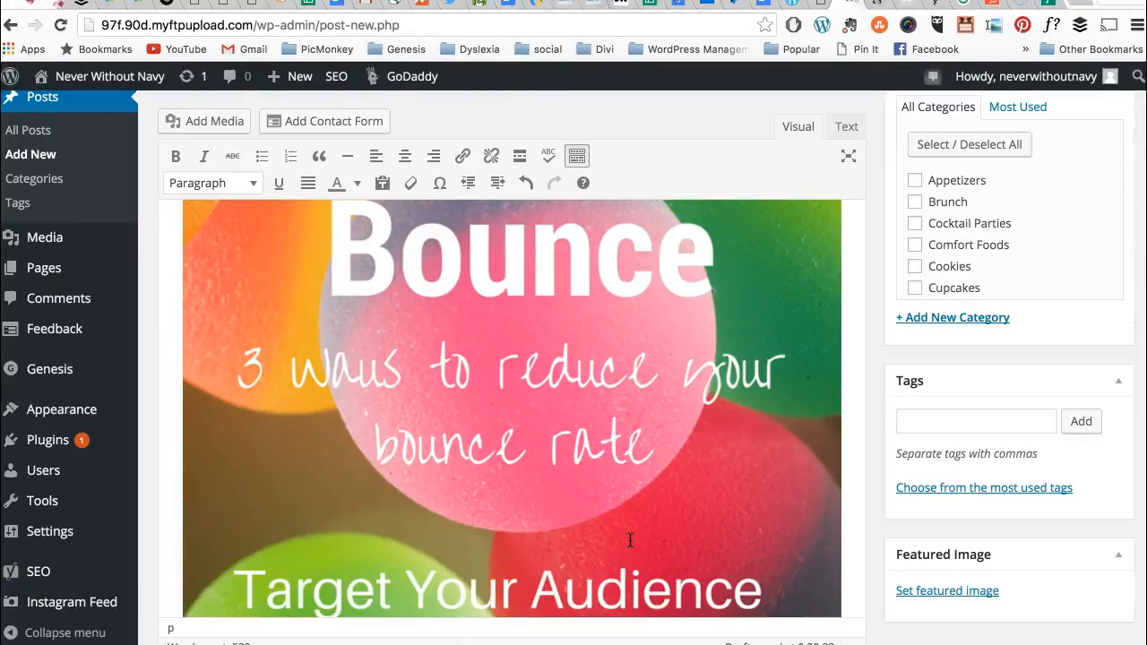
{"action": "left_click", "coordinate": [968, 591]}
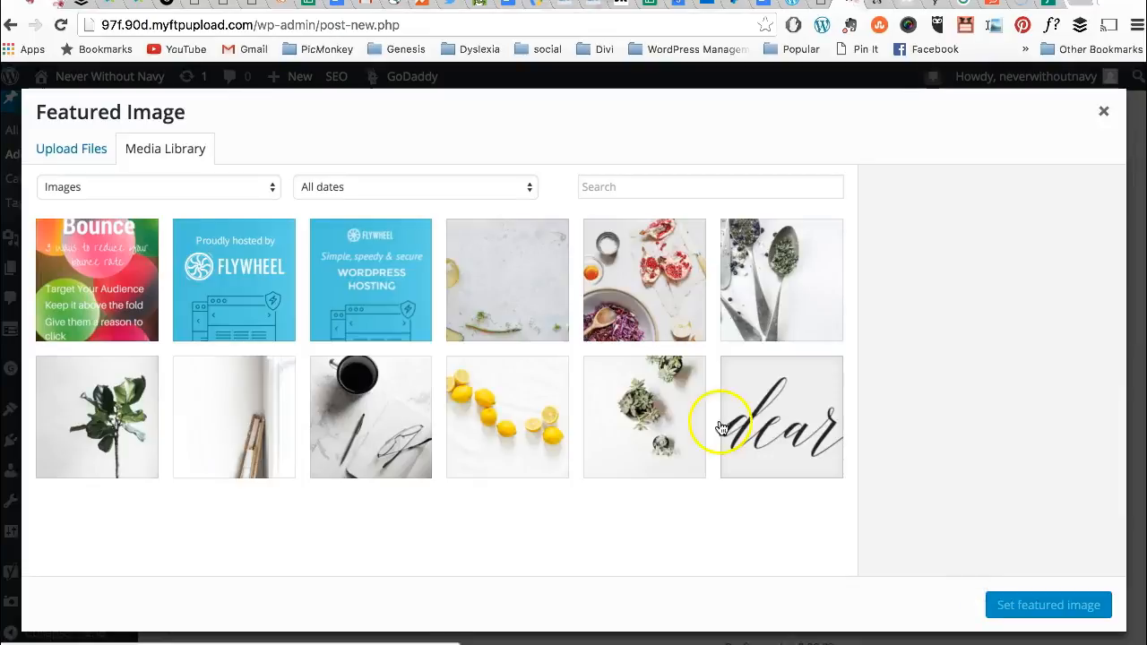
{"action": "left_click", "coordinate": [115, 278]}
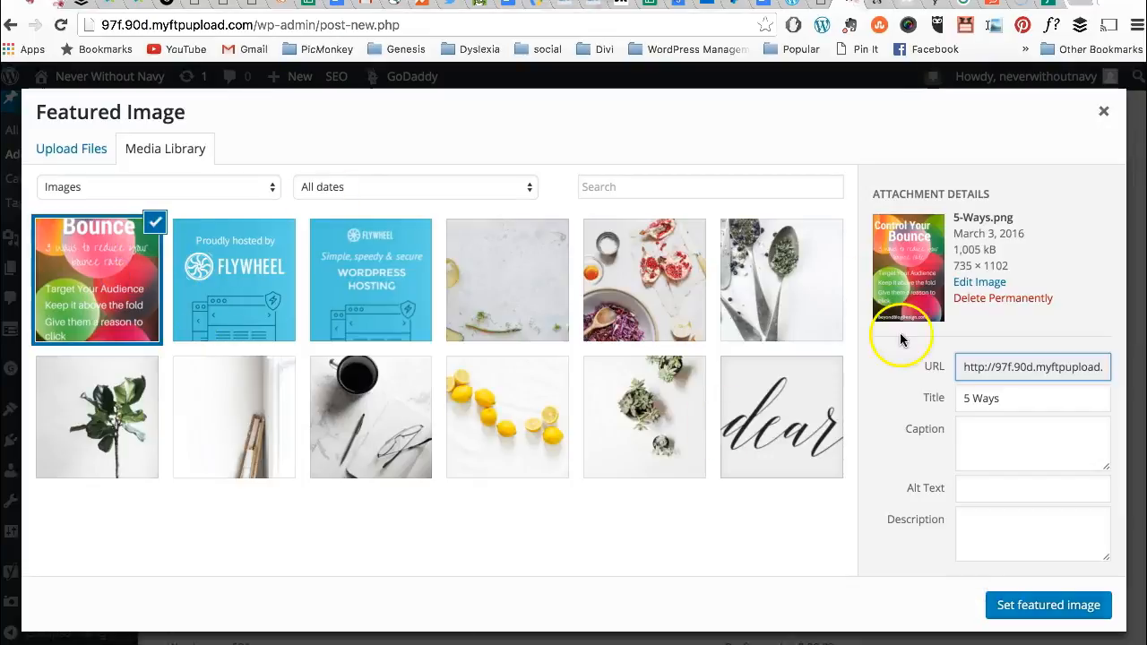
{"action": "left_click", "coordinate": [1031, 607]}
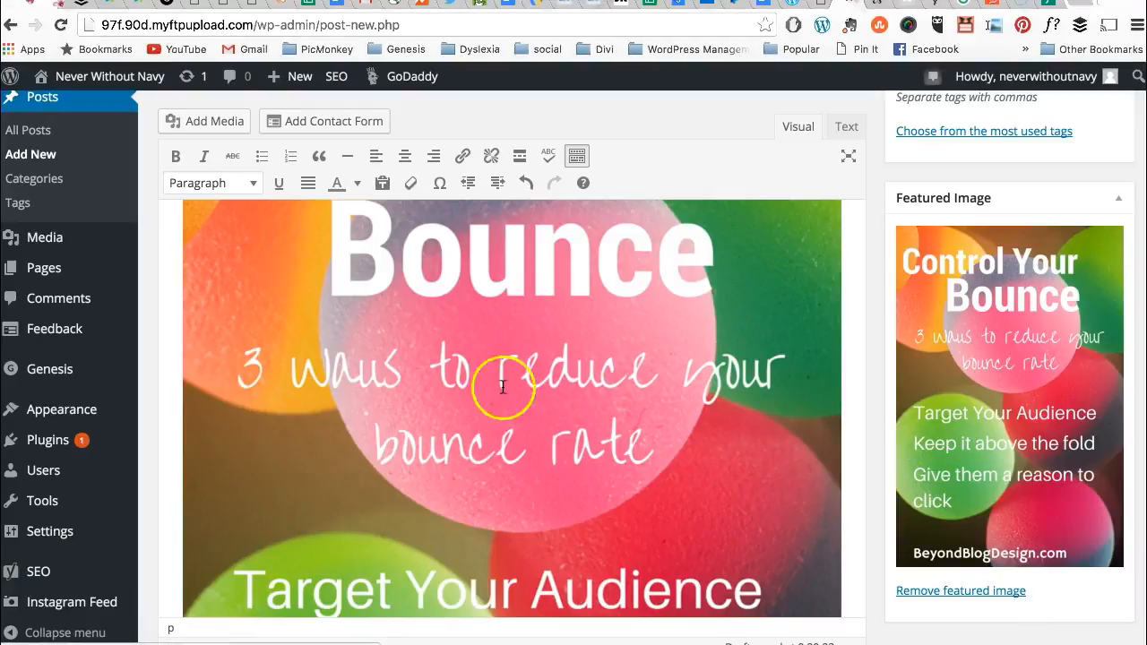
Open the Genesis Slider Settings from the other browser tab, examine the slider's display dimensions, and return to the post being edited.
{"action": "left_click", "coordinate": [823, 5]}
{"action": "mouse_move", "coordinate": [67, 462]}
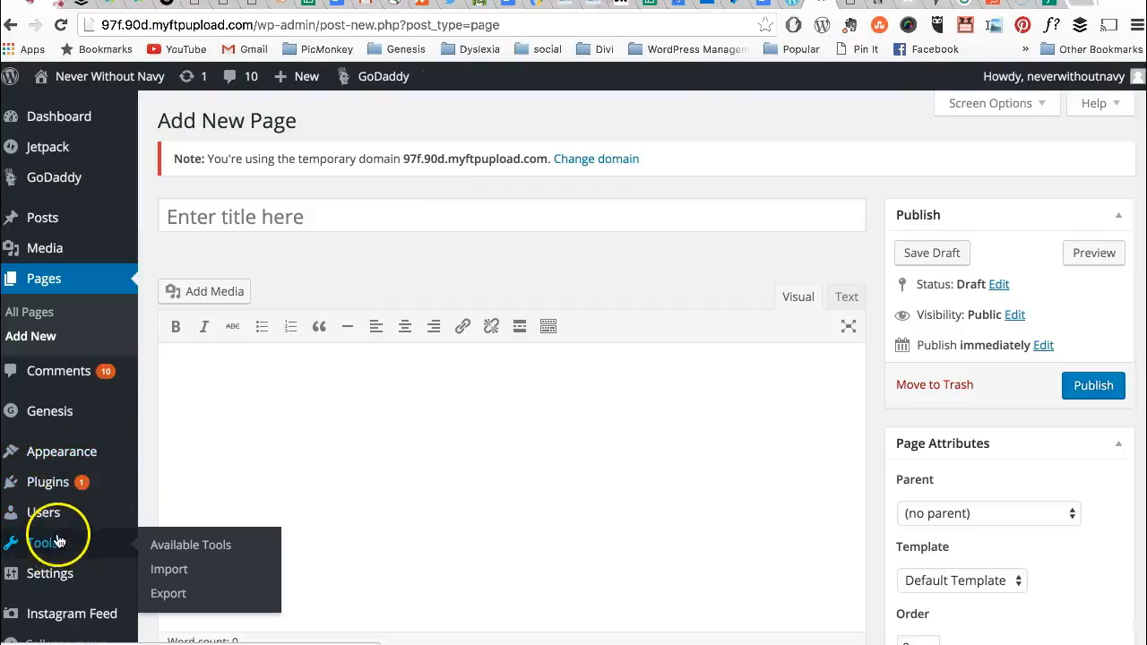
{"action": "mouse_move", "coordinate": [67, 425]}
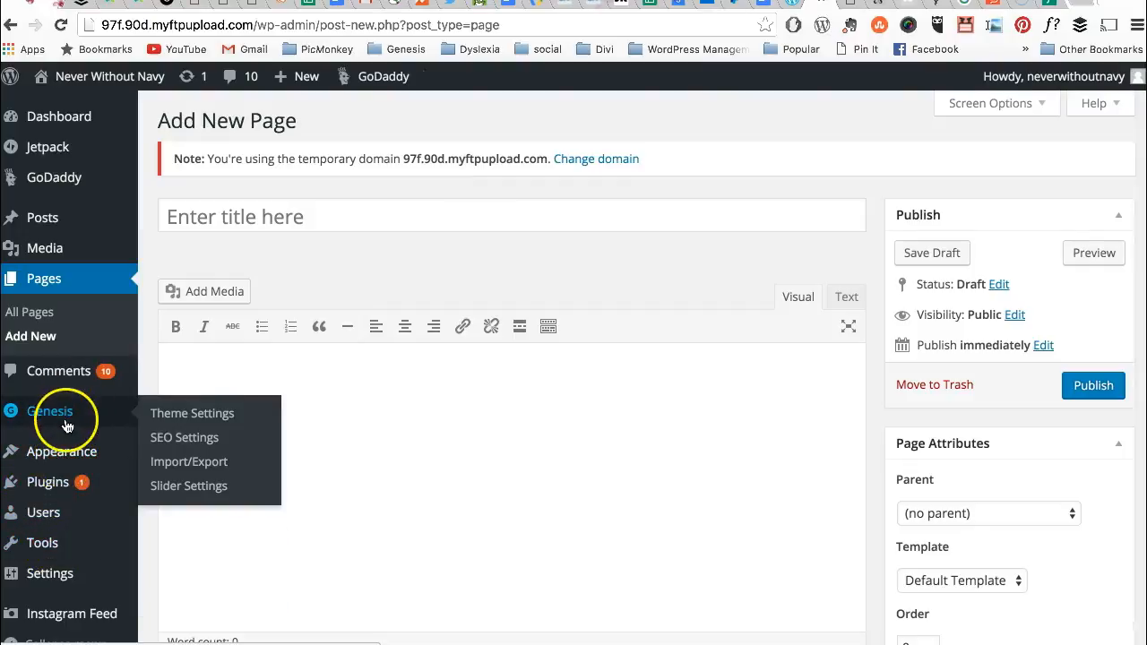
{"action": "left_click", "coordinate": [184, 495]}
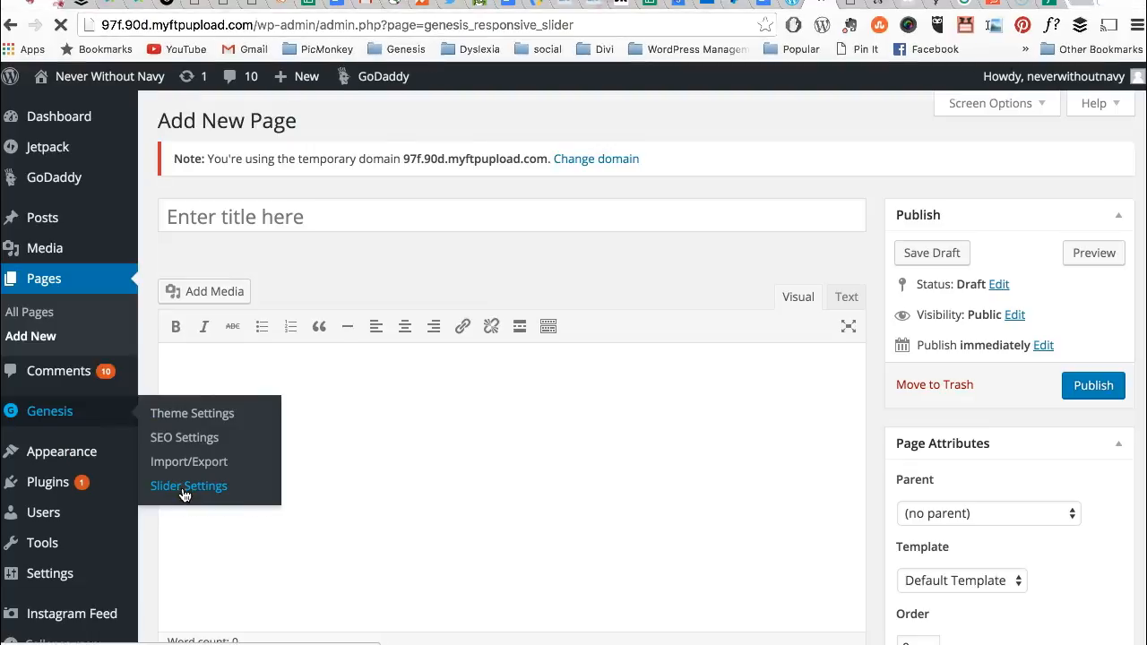
{"action": "scroll", "coordinate": [280, 573], "scroll_direction": "down", "scroll_amount": 5}
{"action": "scroll", "coordinate": [280, 529], "scroll_direction": "down", "scroll_amount": 10}
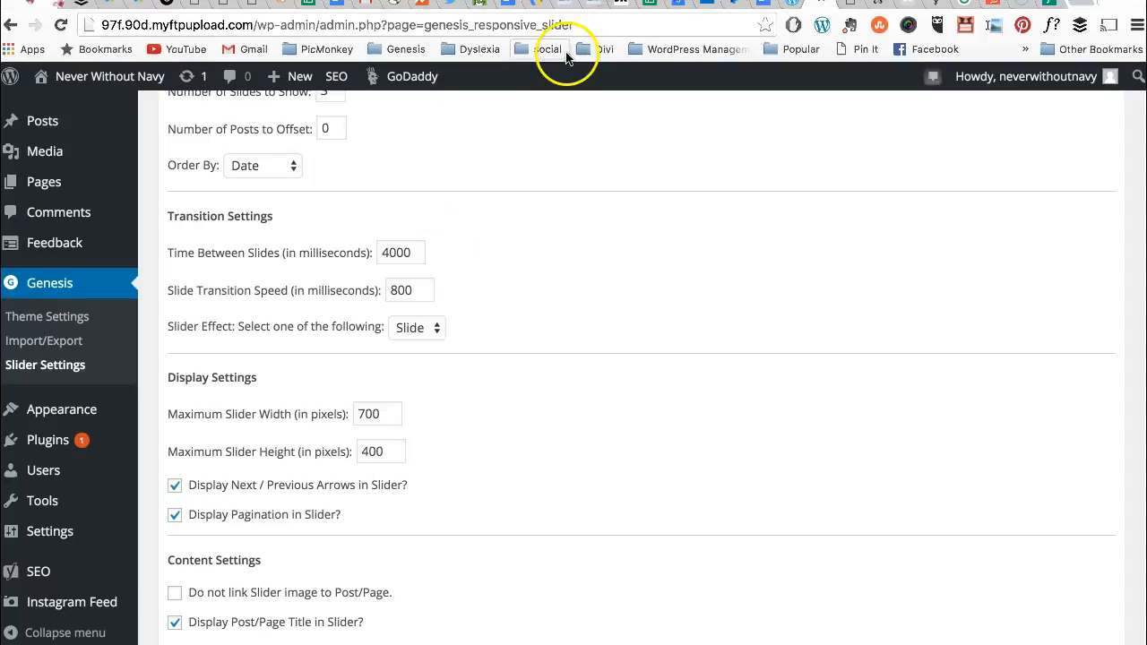
{"action": "left_click", "coordinate": [849, 9]}
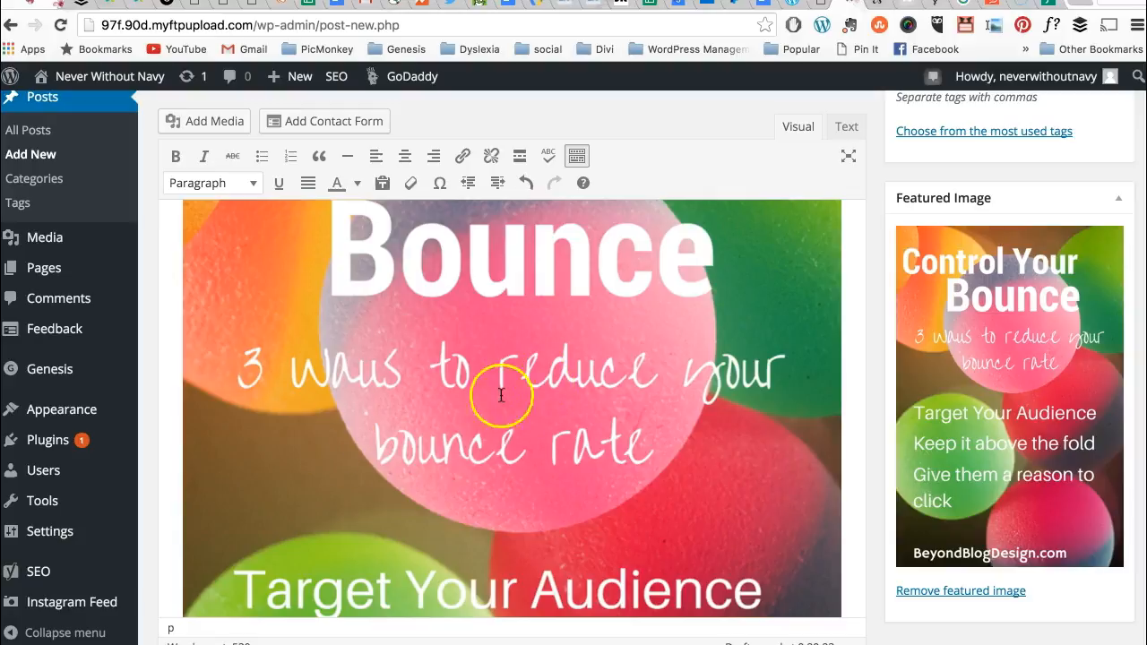
Look over the post's content with its inserted image and the list of existing categories.
{"action": "scroll", "coordinate": [482, 448], "scroll_direction": "down", "scroll_amount": 3}
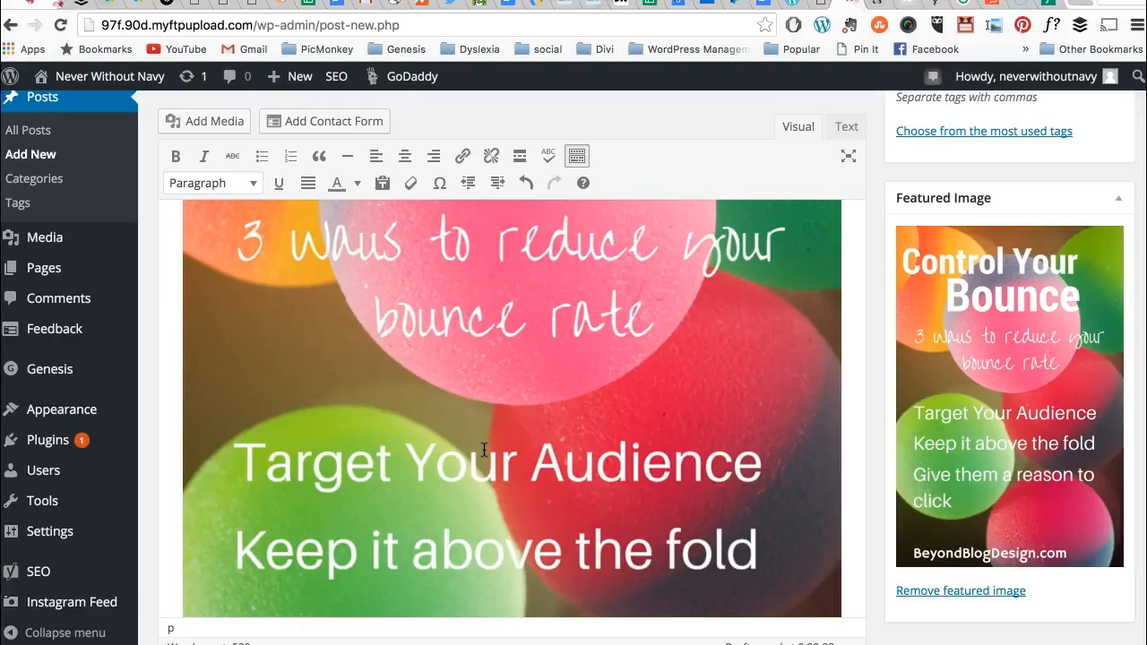
{"action": "scroll", "coordinate": [484, 449], "scroll_direction": "up", "scroll_amount": 10}
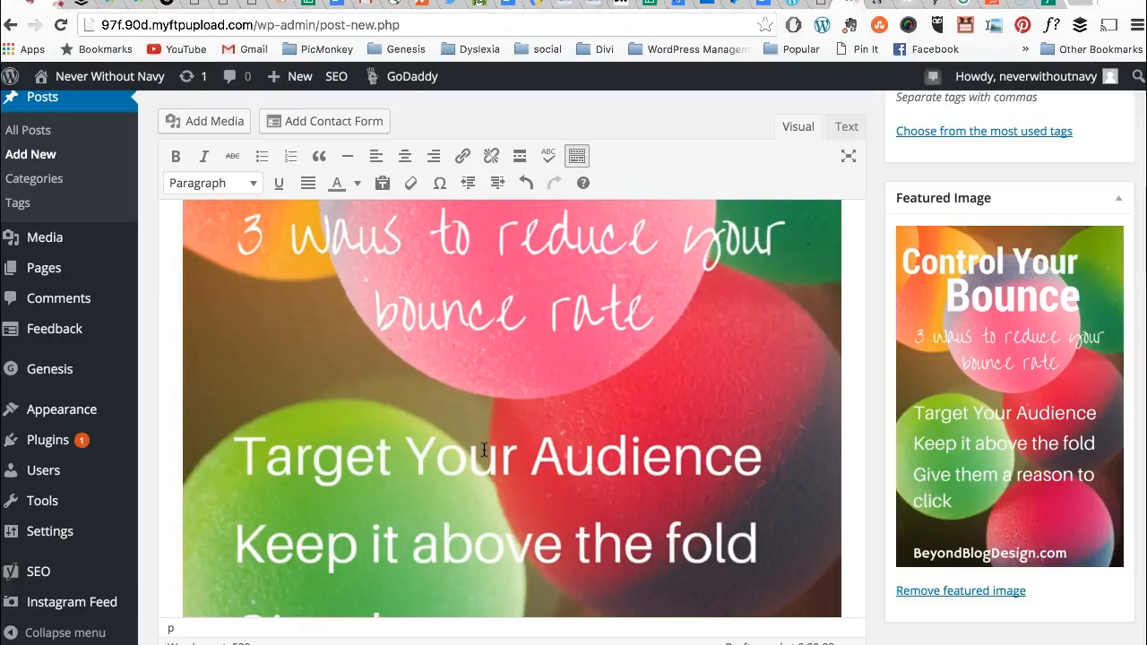
{"action": "scroll", "coordinate": [484, 451], "scroll_direction": "down", "scroll_amount": 2}
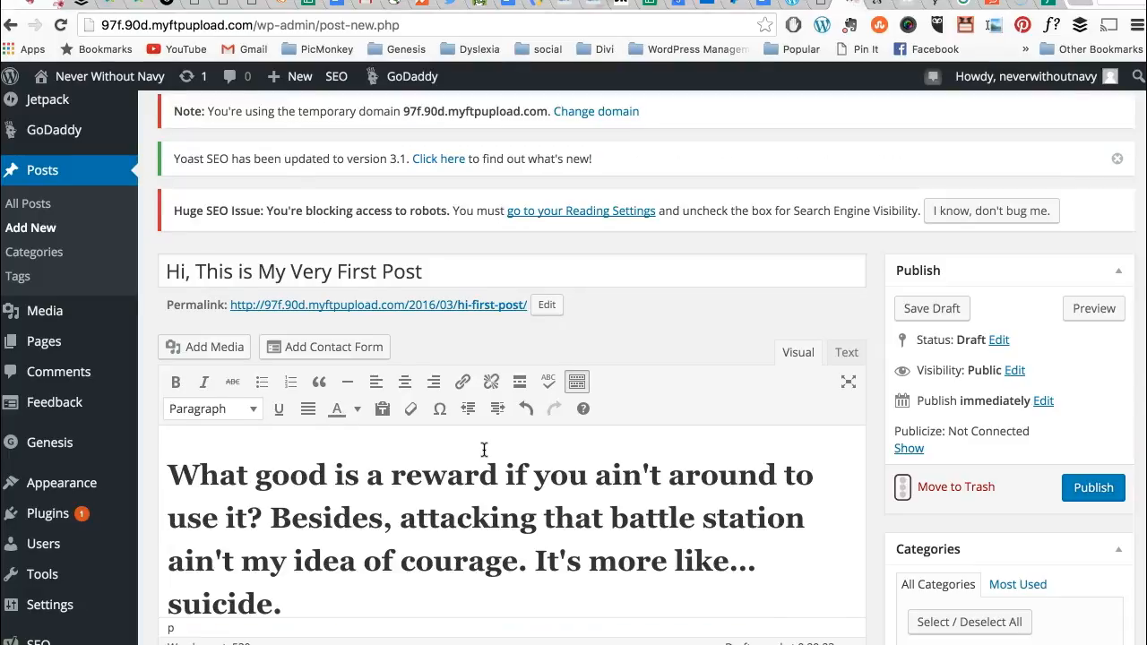
{"action": "scroll", "coordinate": [483, 449], "scroll_direction": "down", "scroll_amount": 6}
{"action": "scroll", "coordinate": [961, 377], "scroll_direction": "down", "scroll_amount": 5}
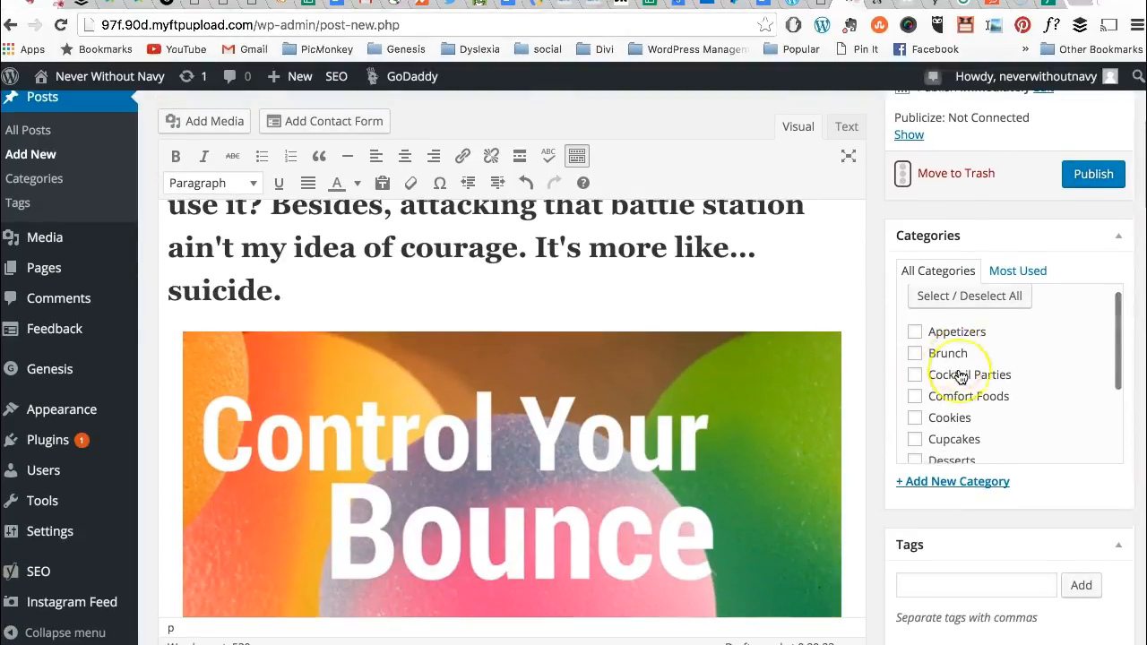
{"action": "scroll", "coordinate": [961, 376], "scroll_direction": "up", "scroll_amount": 6}
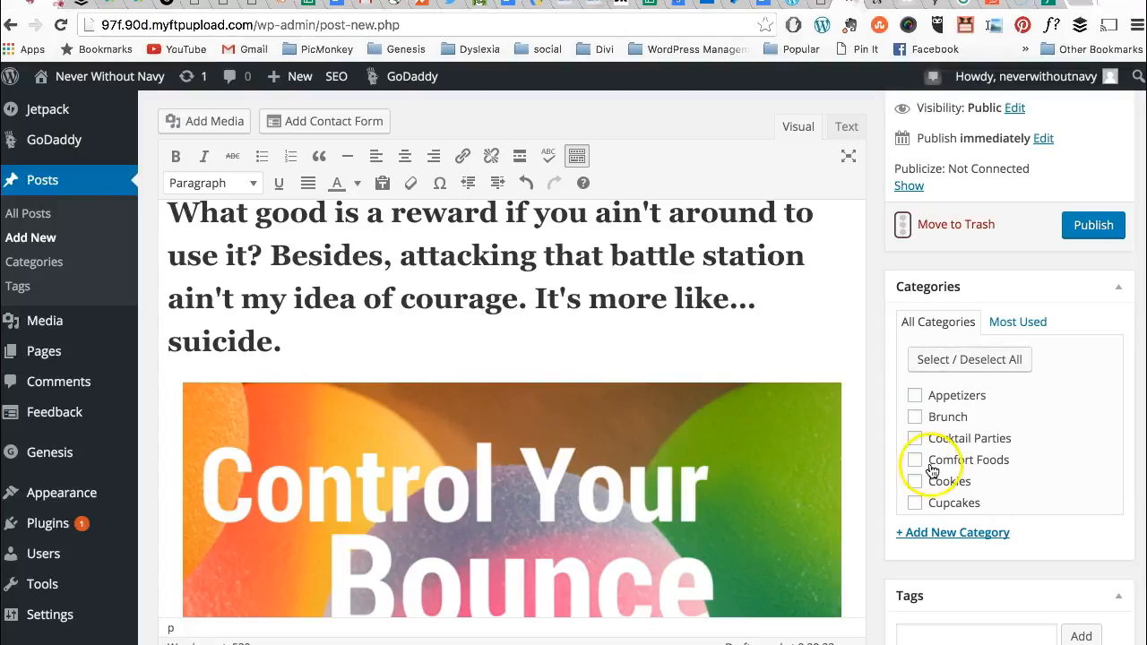
{"action": "scroll", "coordinate": [932, 473], "scroll_direction": "up", "scroll_amount": 5}
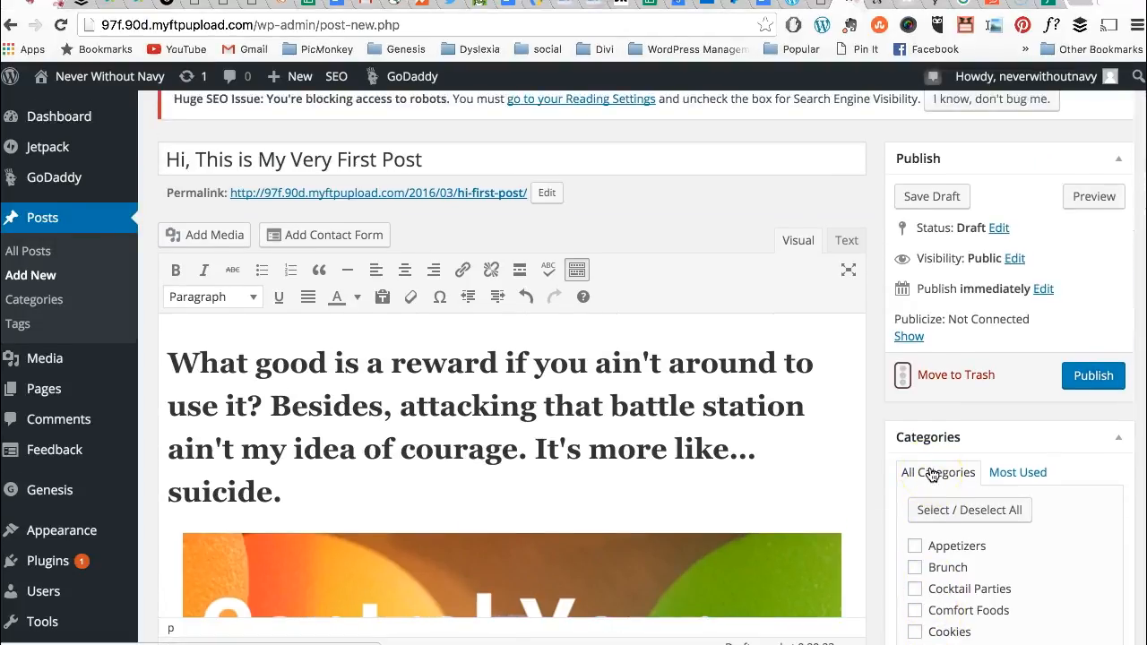
{"action": "scroll", "coordinate": [941, 537], "scroll_direction": "down", "scroll_amount": 5}
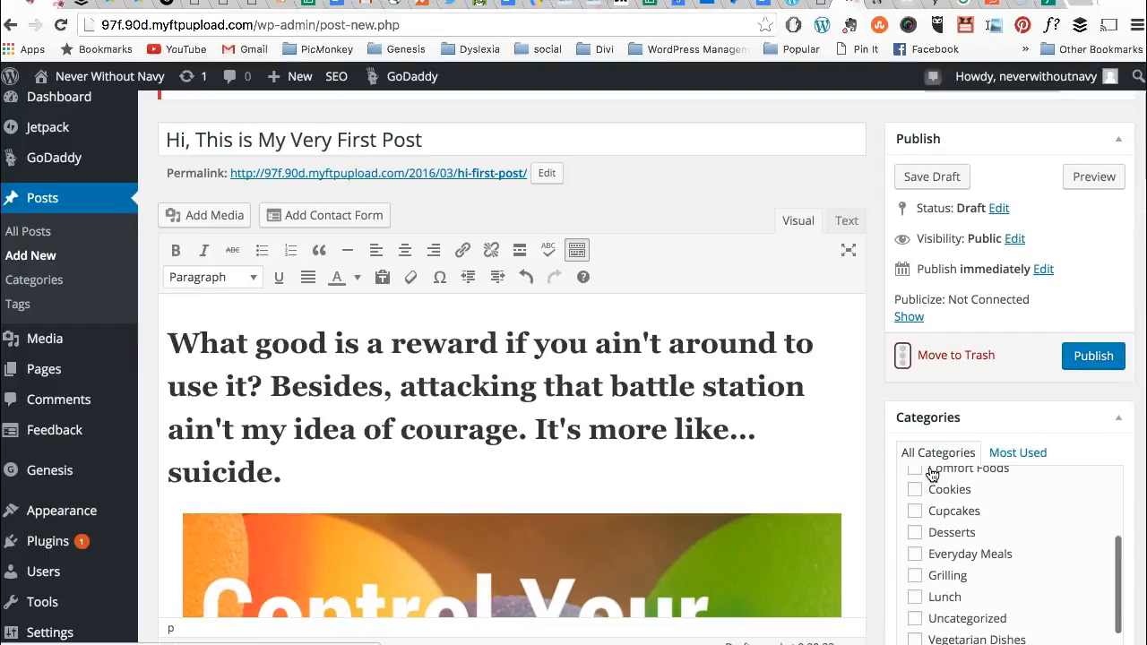
Create a new category named My Posts without a parent and assign it to the post.
{"action": "left_click", "coordinate": [968, 541]}
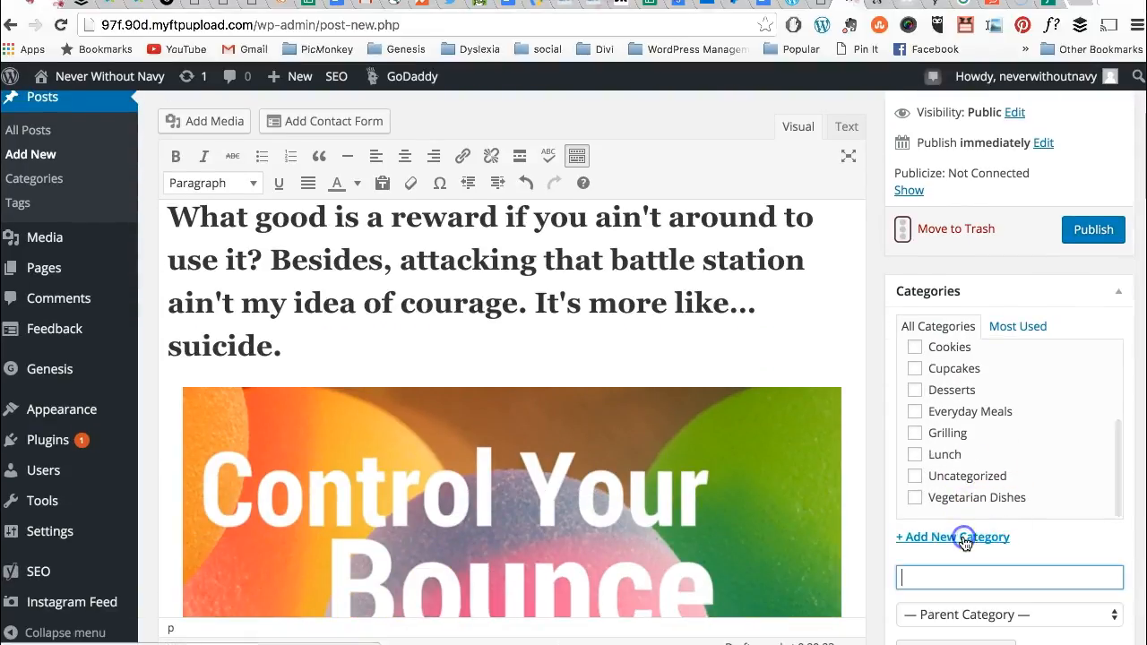
{"action": "type", "text": "My Posts"}
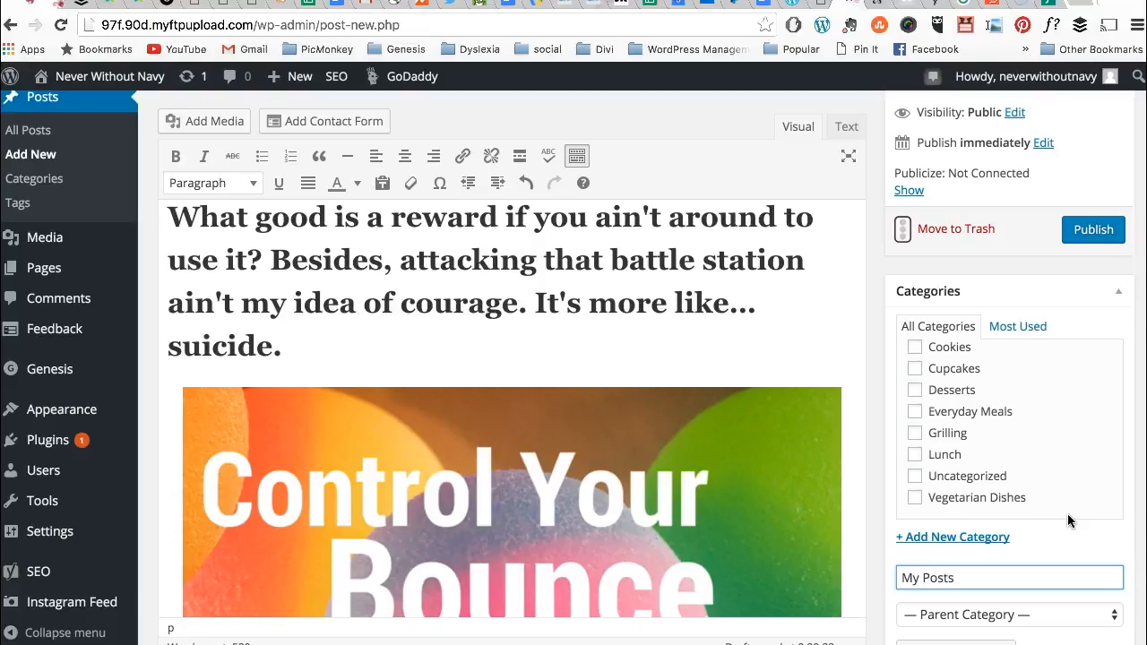
{"action": "scroll", "coordinate": [1068, 514], "scroll_direction": "down", "scroll_amount": 2}
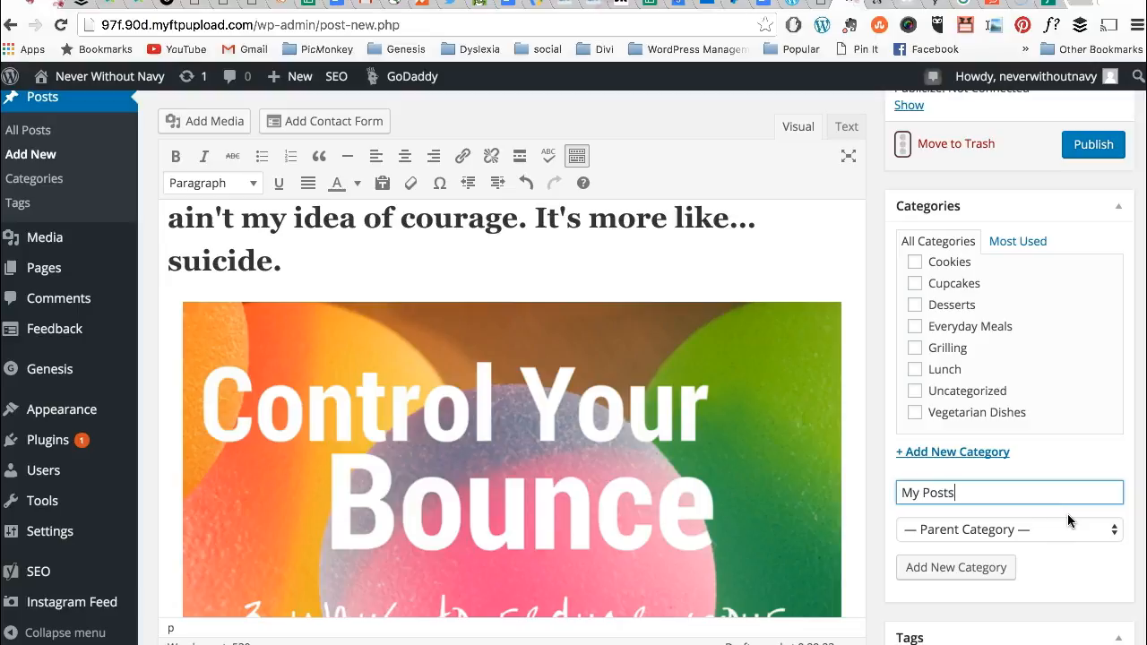
{"action": "left_click", "coordinate": [926, 570]}
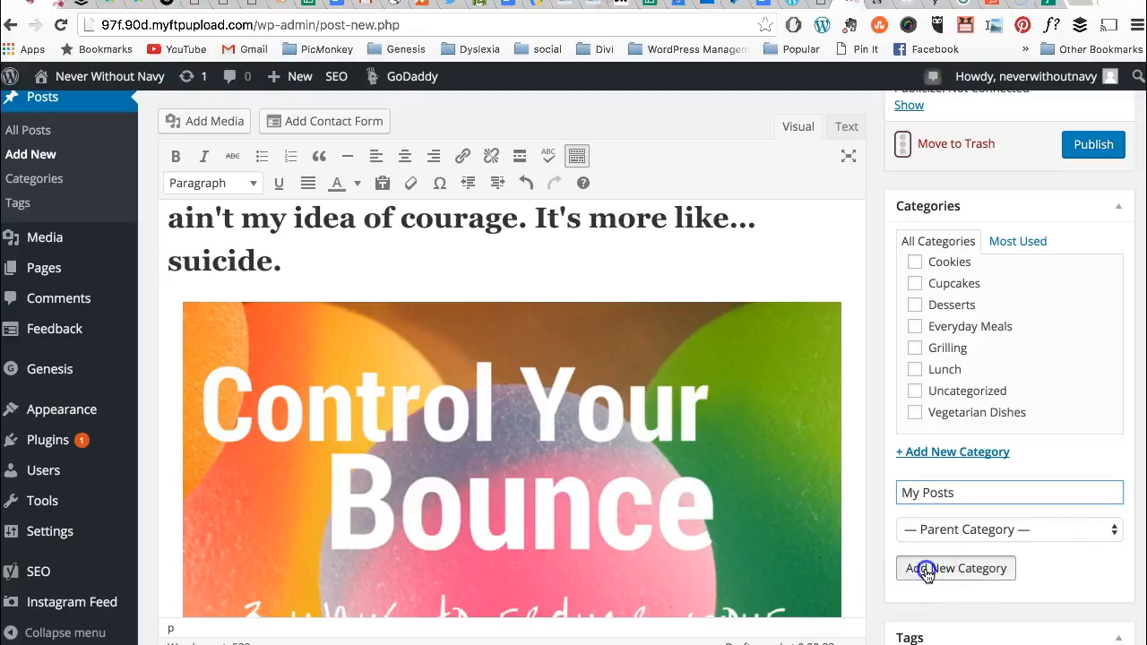
{"action": "scroll", "coordinate": [917, 338], "scroll_direction": "up", "scroll_amount": 5}
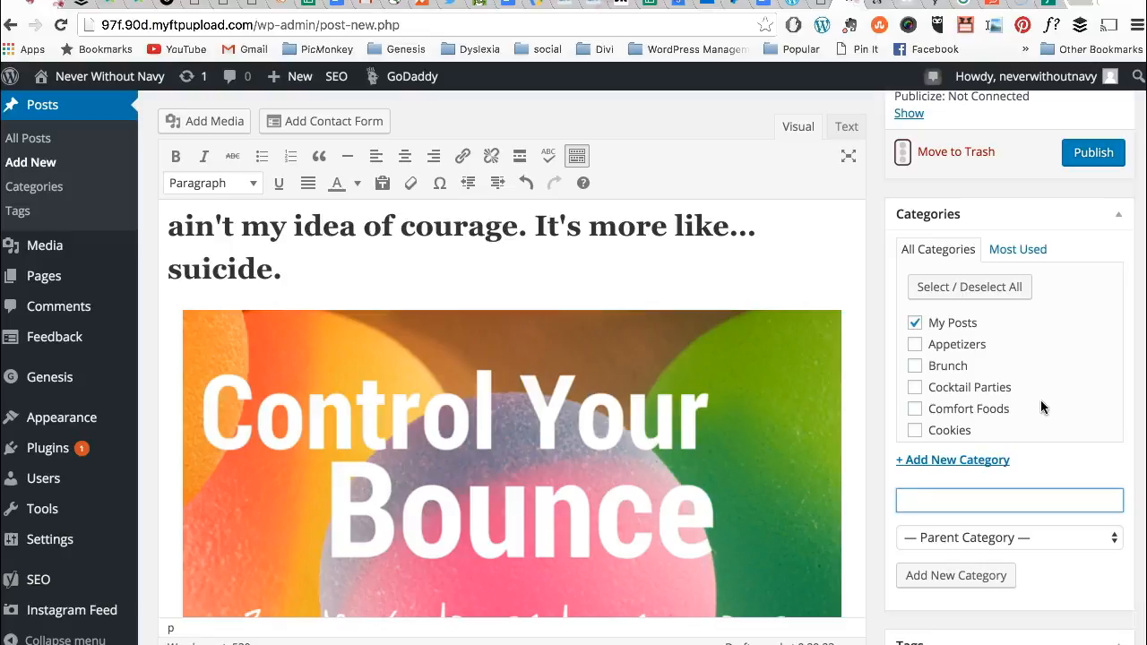
Add the tags My First, About Me and Bounce to the post.
{"action": "scroll", "coordinate": [1039, 413], "scroll_direction": "down", "scroll_amount": 2}
{"action": "scroll", "coordinate": [1019, 560], "scroll_direction": "down", "scroll_amount": 3}
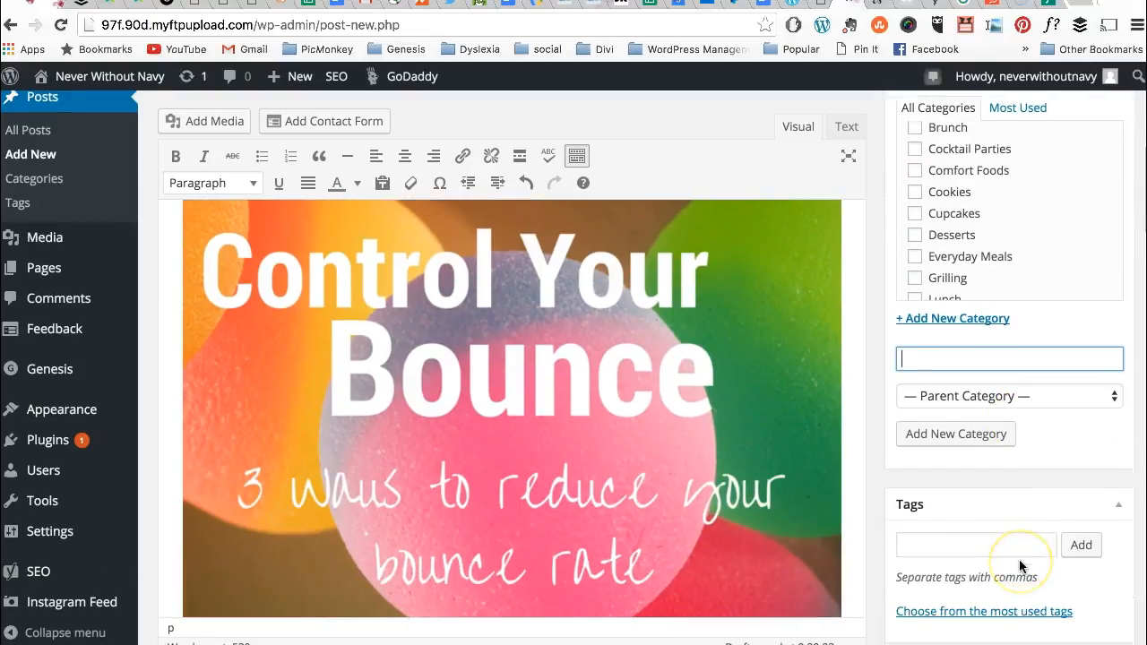
{"action": "scroll", "coordinate": [1019, 560], "scroll_direction": "down", "scroll_amount": 2}
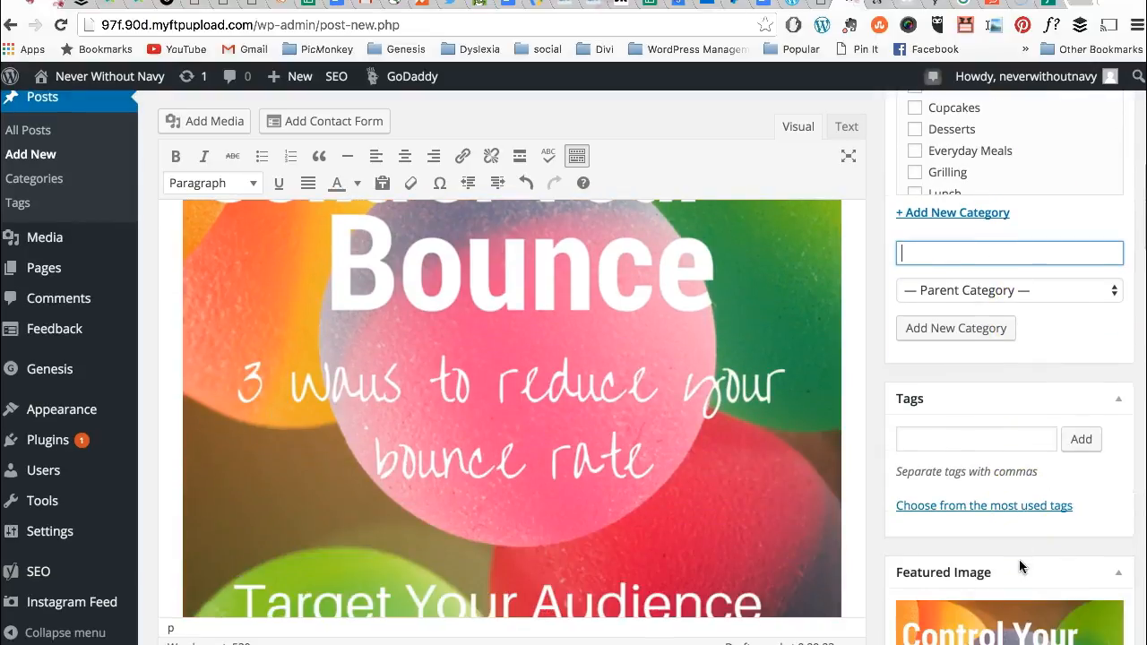
{"action": "left_click", "coordinate": [934, 444]}
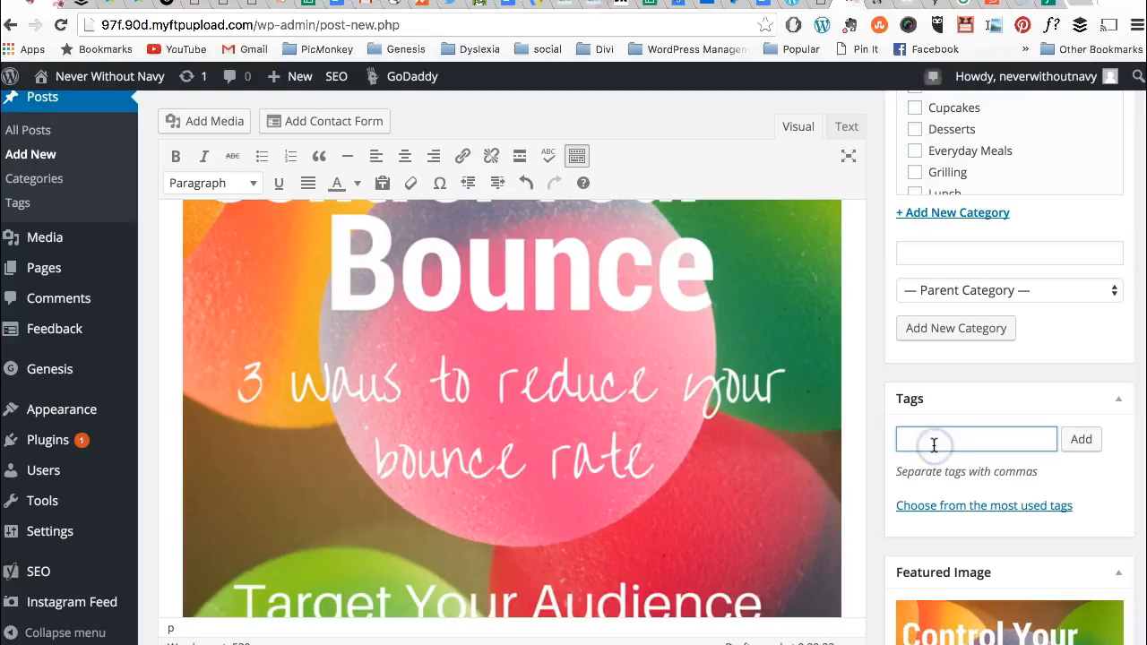
{"action": "type", "text": "My First"}
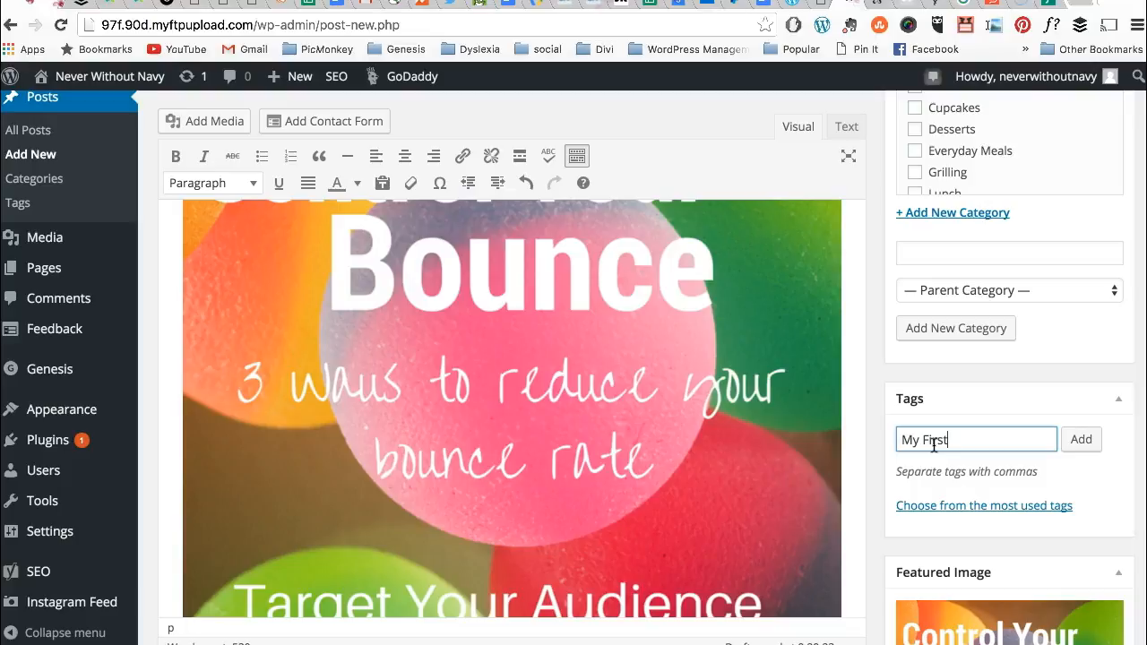
{"action": "type", "text": ", About Me, Bounce"}
{"action": "left_click", "coordinate": [1082, 441]}
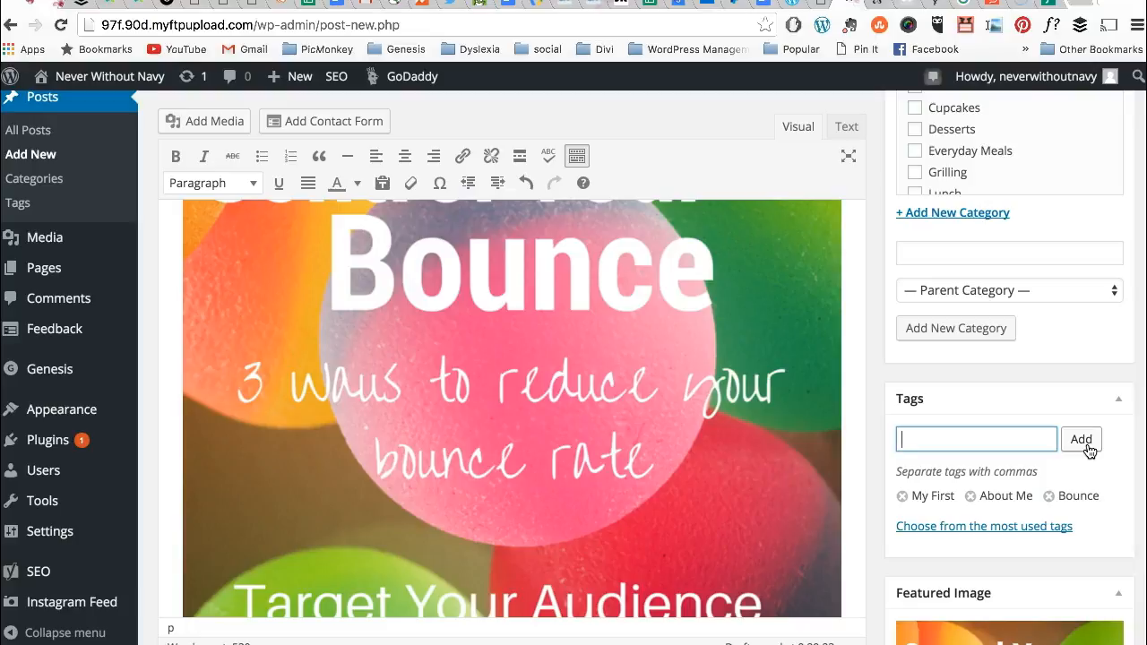
{"action": "left_click", "coordinate": [1084, 356]}
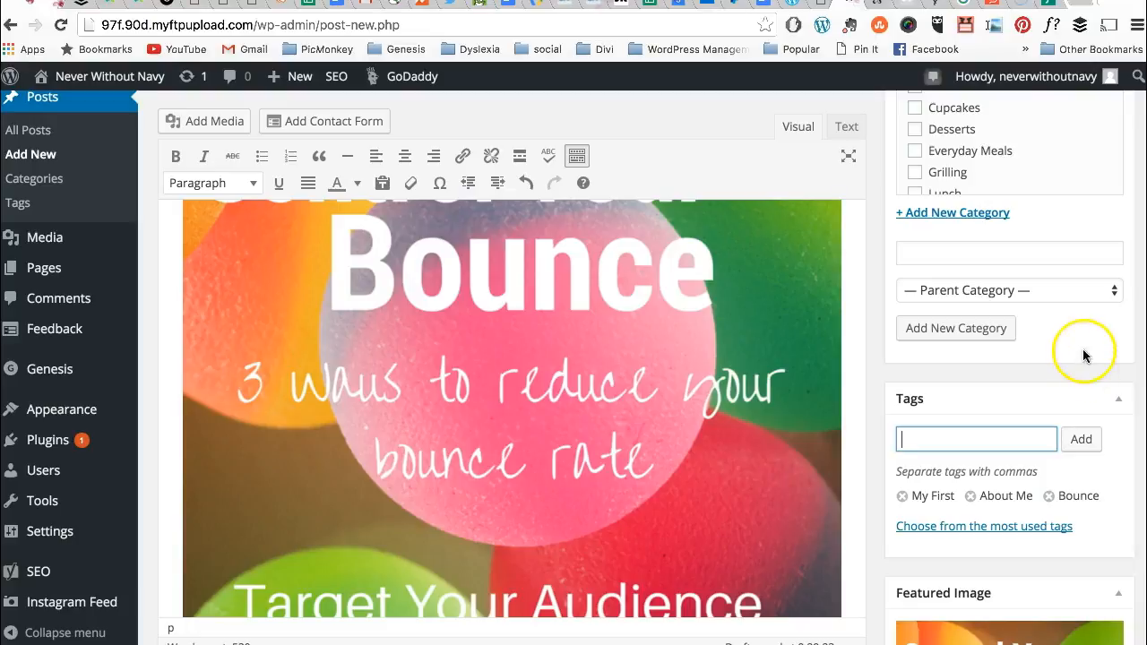
Set the post's Yoast SEO focus keyword to "my very first post".
{"action": "scroll", "coordinate": [1085, 356], "scroll_direction": "down", "scroll_amount": 5}
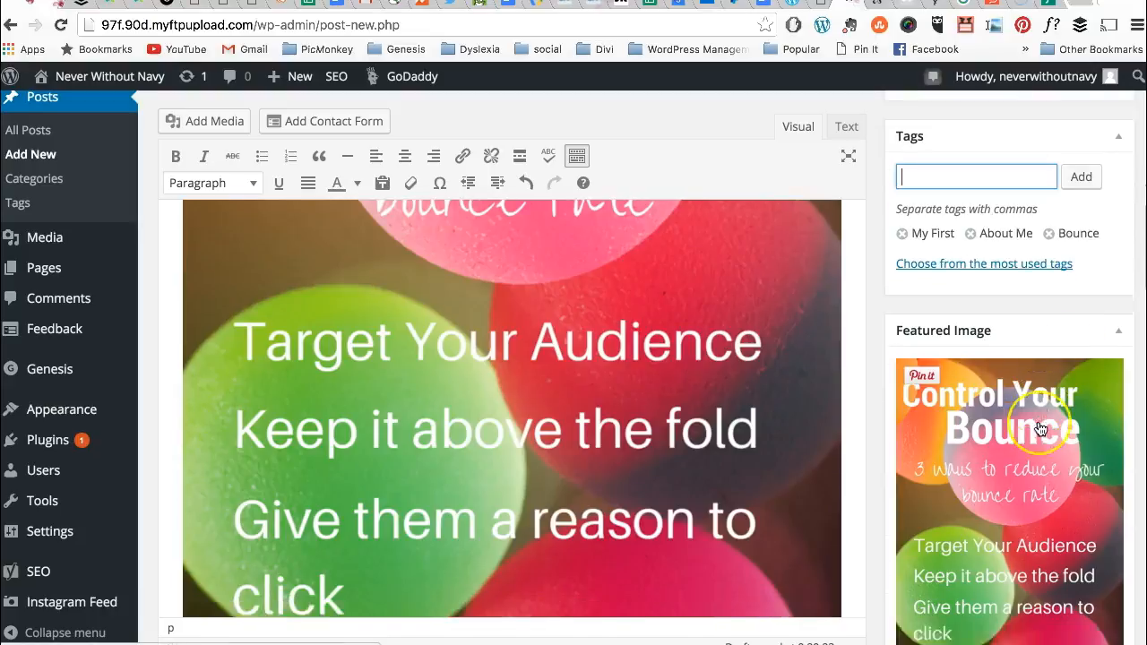
{"action": "scroll", "coordinate": [1039, 430], "scroll_direction": "down", "scroll_amount": 15}
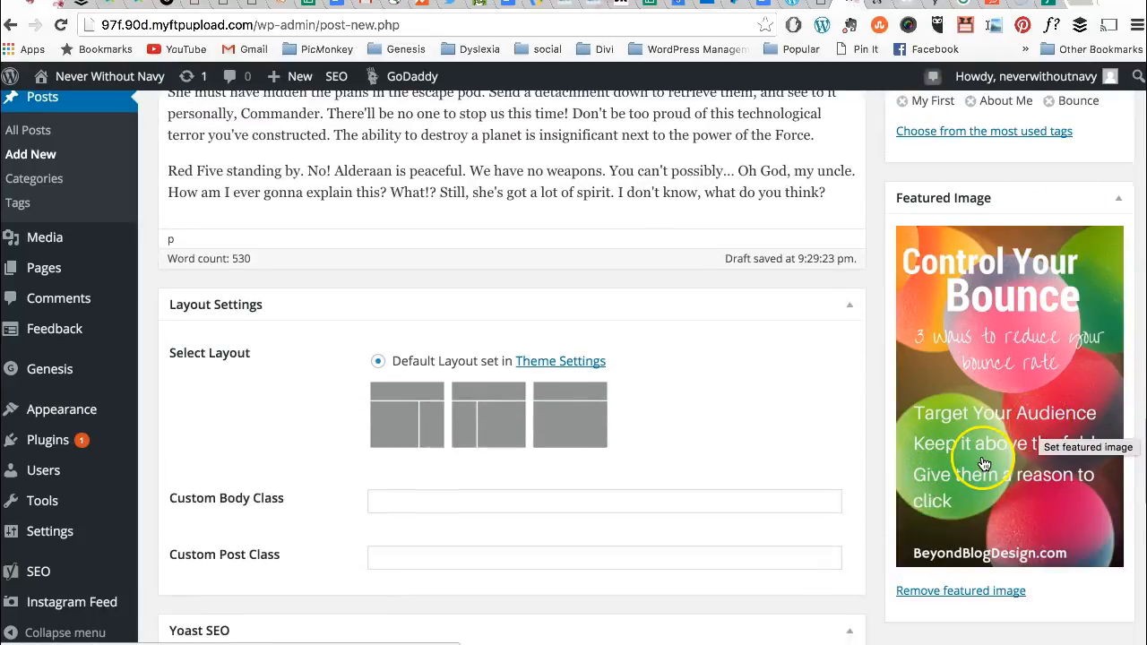
{"action": "scroll", "coordinate": [983, 463], "scroll_direction": "down", "scroll_amount": 3}
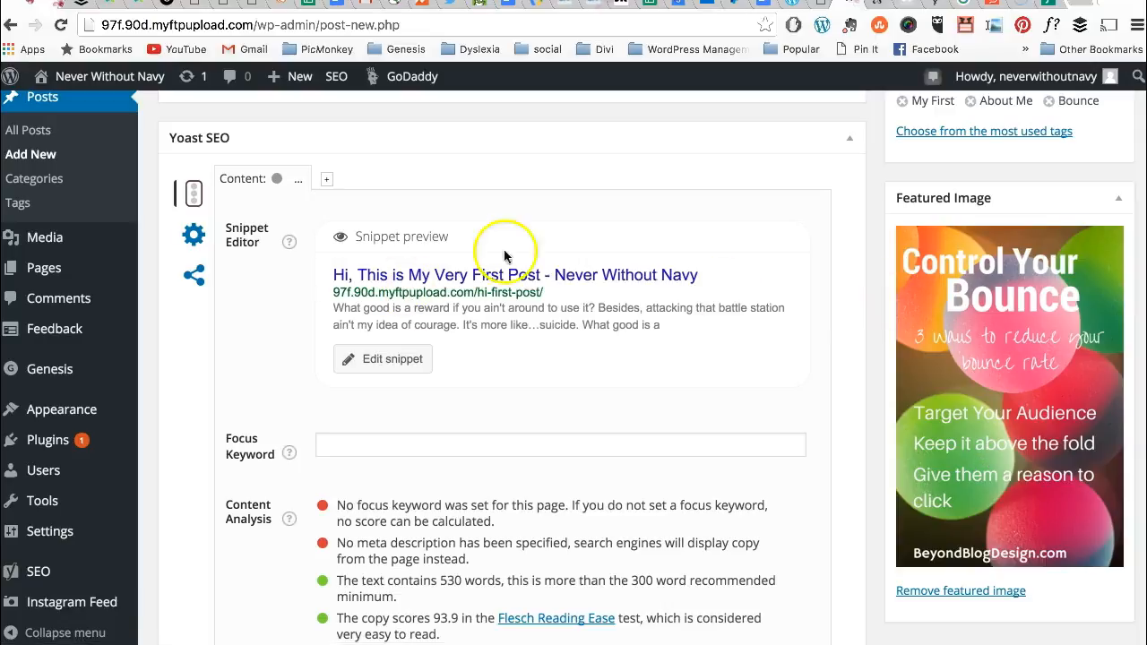
{"action": "scroll", "coordinate": [389, 451], "scroll_direction": "down", "scroll_amount": 5}
{"action": "scroll", "coordinate": [389, 451], "scroll_direction": "up", "scroll_amount": 6}
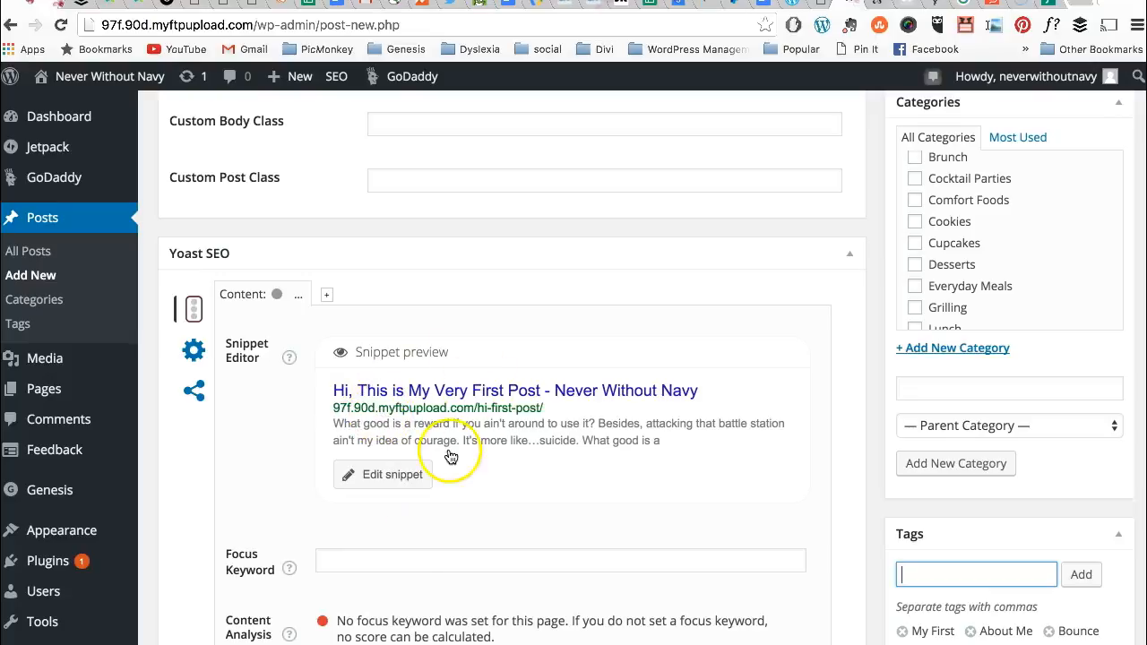
{"action": "left_click", "coordinate": [378, 561]}
{"action": "type", "text": "my very first ps"}
{"action": "key", "text": "BackSpace"}
{"action": "type", "text": "post"}
{"action": "key", "text": "BackSpace"}
{"action": "key", "text": "BackSpace"}
{"action": "type", "text": "ost"}
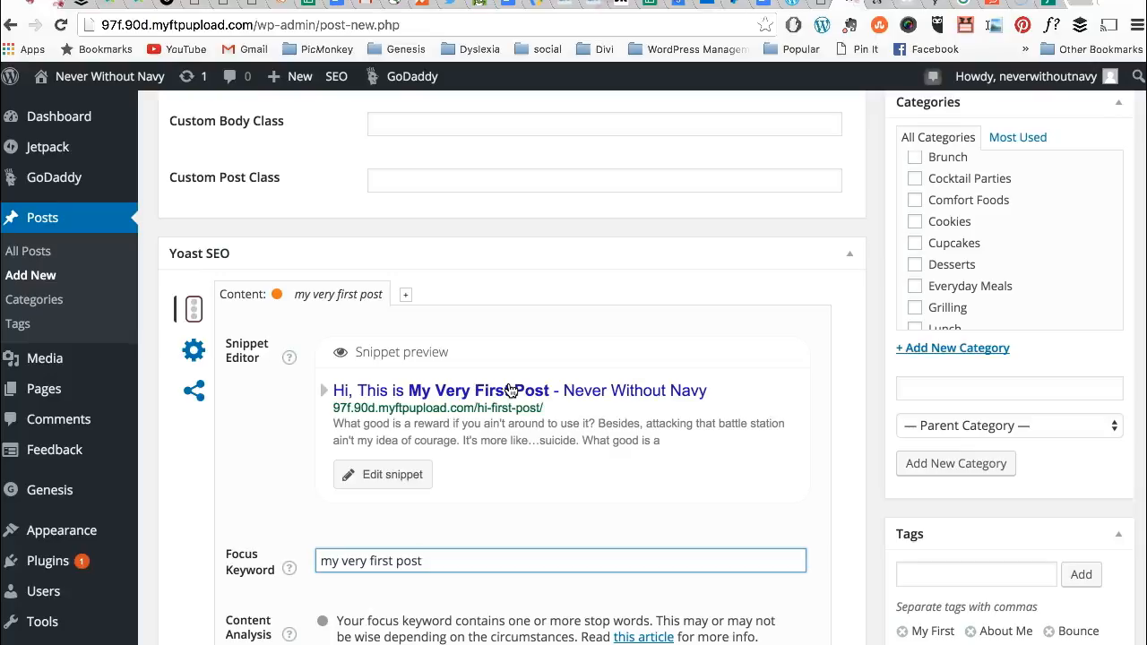
Change the post's slug to my-very-first-post in the Yoast snippet editor.
{"action": "left_click", "coordinate": [386, 475]}
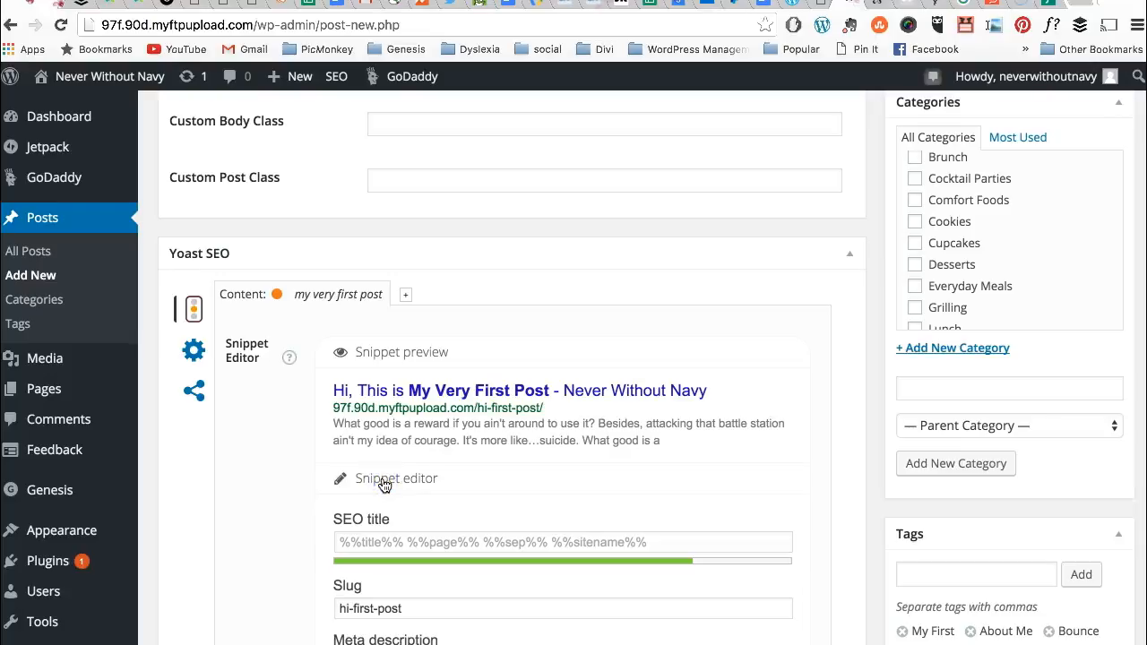
{"action": "scroll", "coordinate": [493, 461], "scroll_direction": "down", "scroll_amount": 3}
{"action": "left_click", "coordinate": [409, 484]}
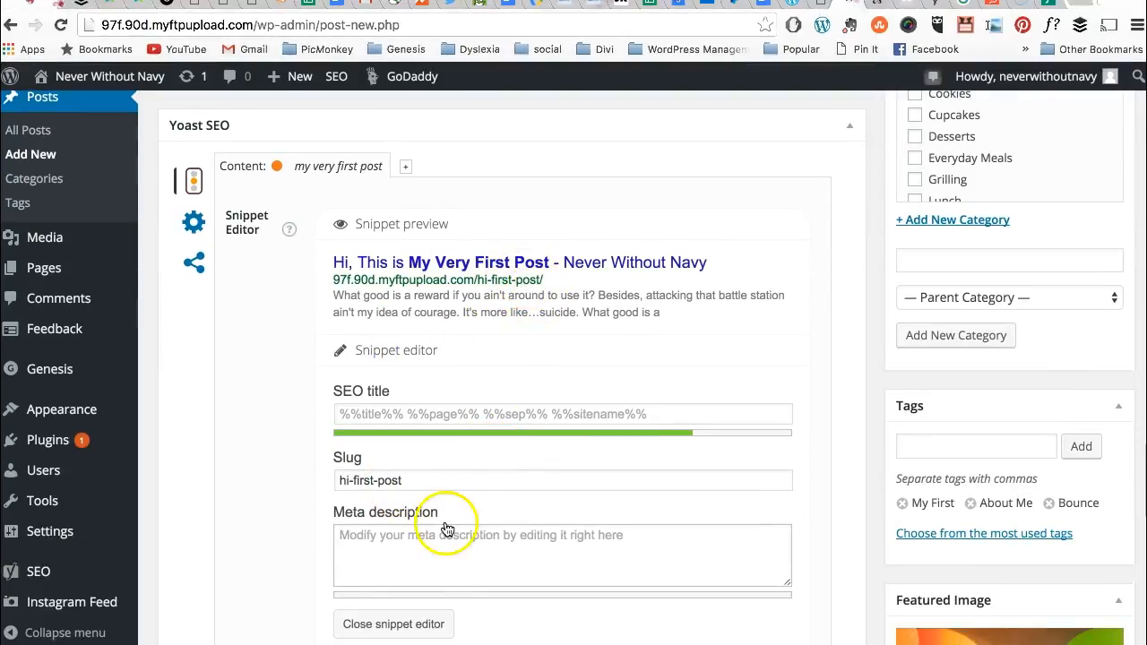
{"action": "left_click_drag", "start_coordinate": [432, 481], "coordinate": [312, 476]}
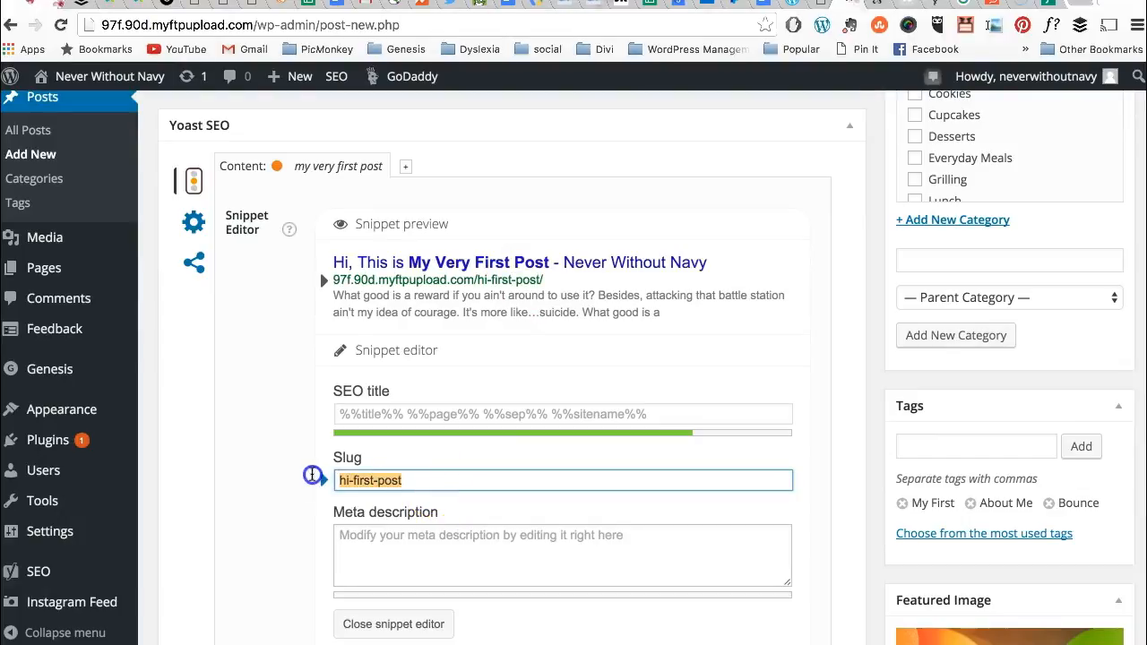
{"action": "type", "text": "my-very-firs"}
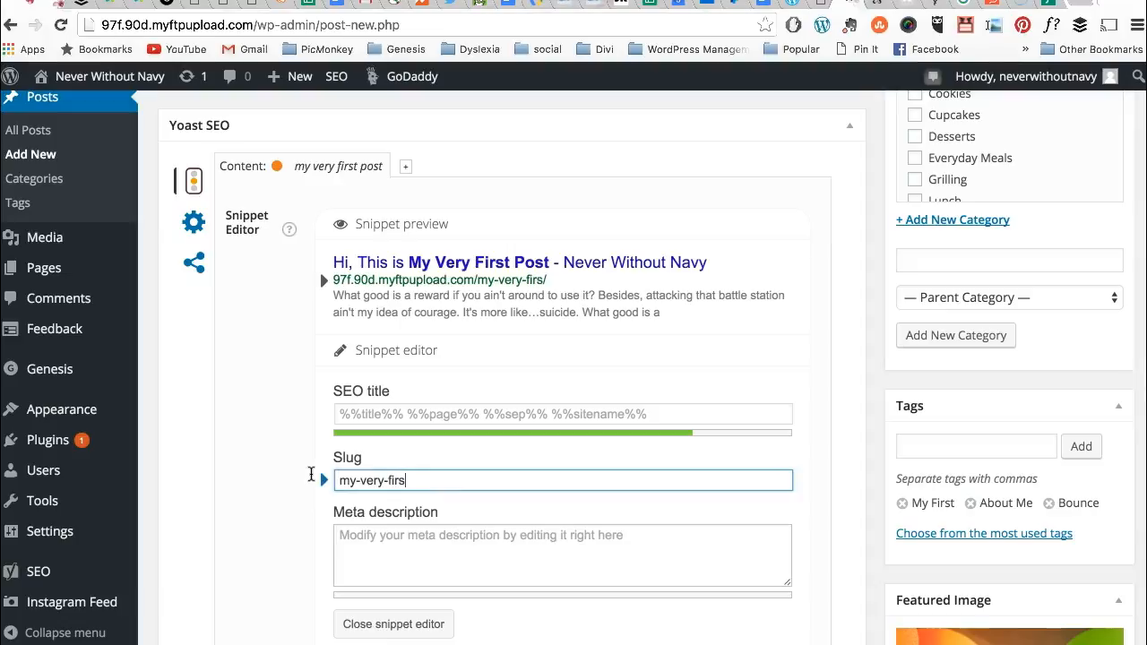
{"action": "type", "text": "t-post"}
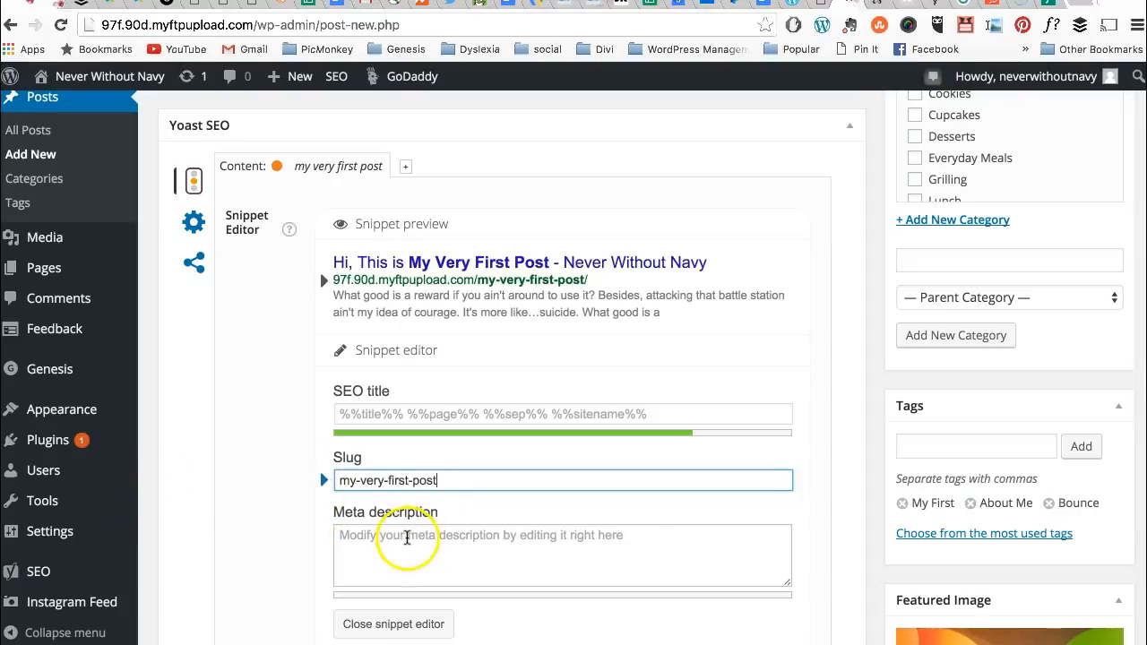
Set the meta description to "This my very first post on this site and I am so happy!" and close the snippet editor.
{"action": "scroll", "coordinate": [421, 520], "scroll_direction": "down", "scroll_amount": 1}
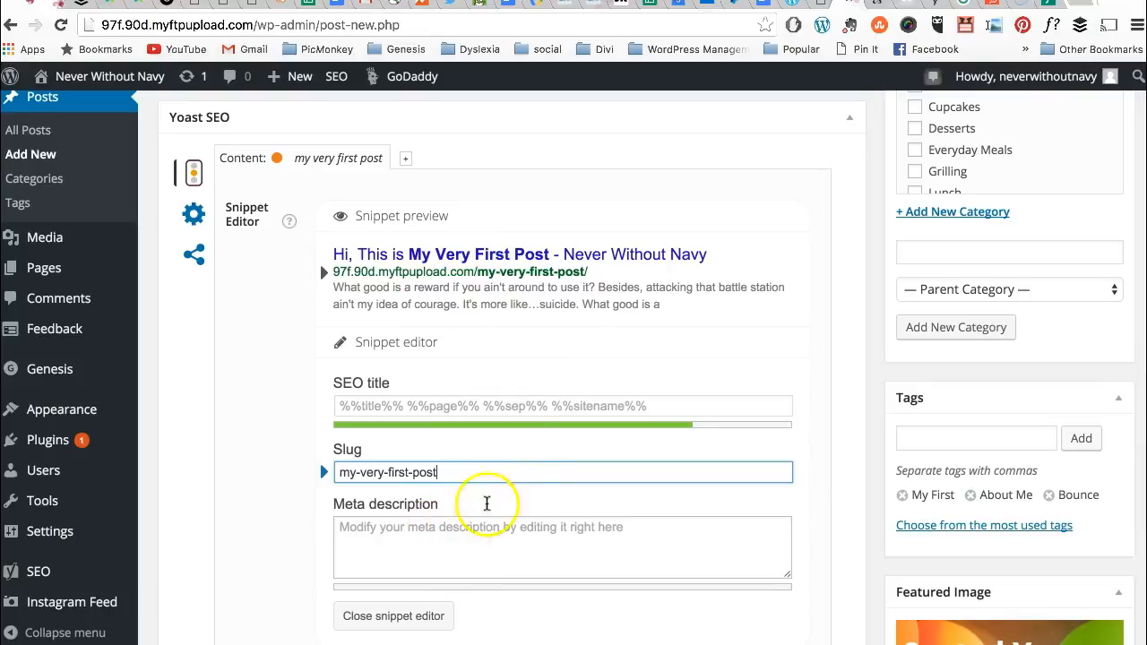
{"action": "left_click", "coordinate": [412, 542]}
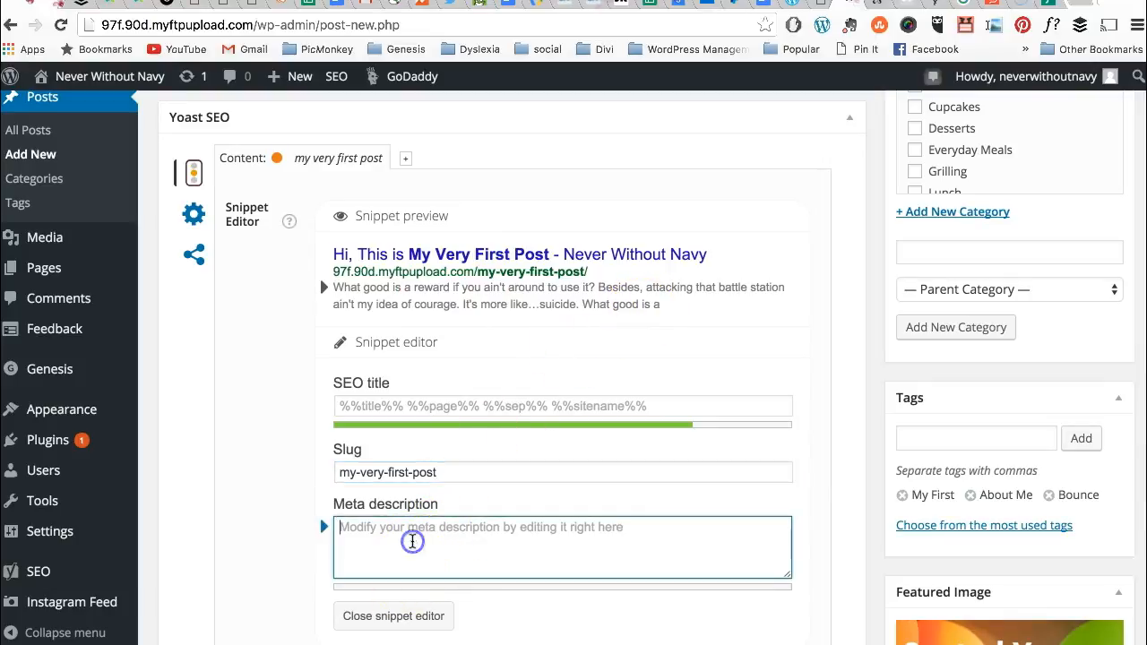
{"action": "type", "text": "This m"}
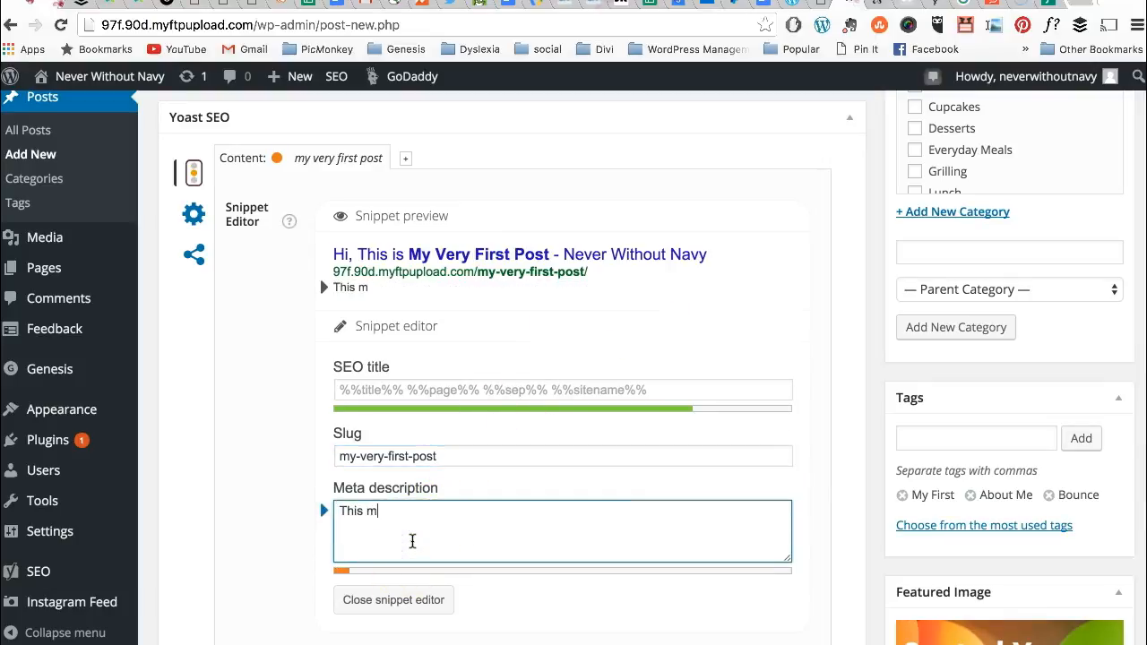
{"action": "type", "text": "y very first post i"}
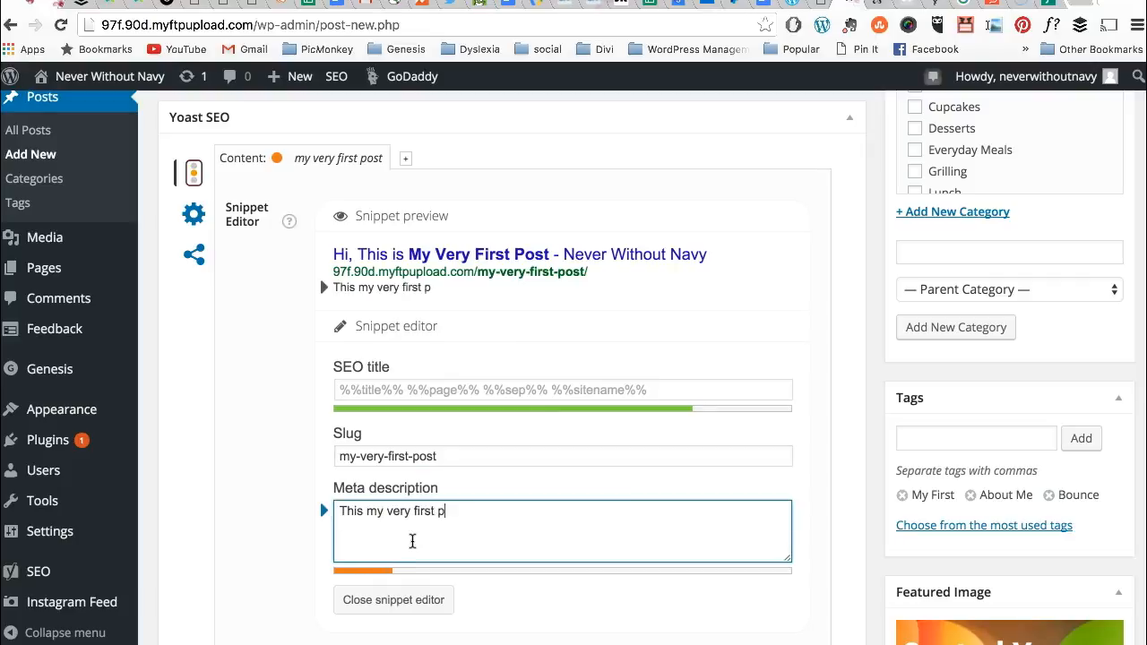
{"action": "key", "text": "BackSpace"}
{"action": "key", "text": "BackSpace"}
{"action": "type", "text": "on this site and I am so"}
{"action": "key", "text": "BackSpace"}
{"action": "type", "text": "o happy!"}
{"action": "left_click", "coordinate": [395, 553]}
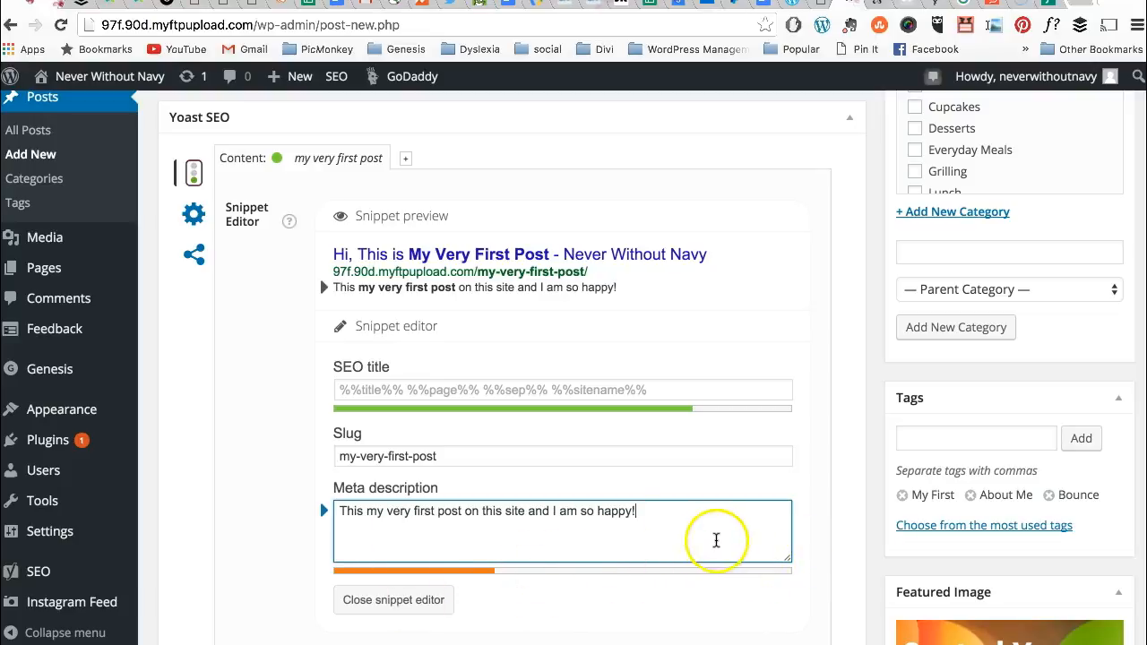
{"action": "scroll", "coordinate": [711, 537], "scroll_direction": "down", "scroll_amount": 1}
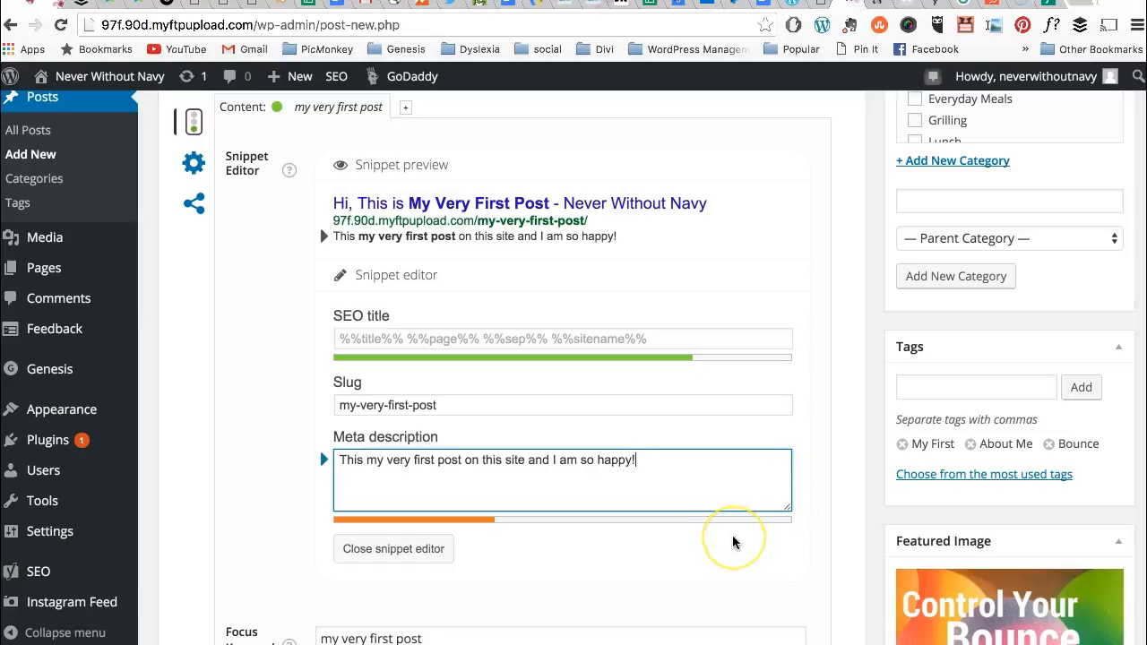
{"action": "scroll", "coordinate": [733, 542], "scroll_direction": "down", "scroll_amount": 1}
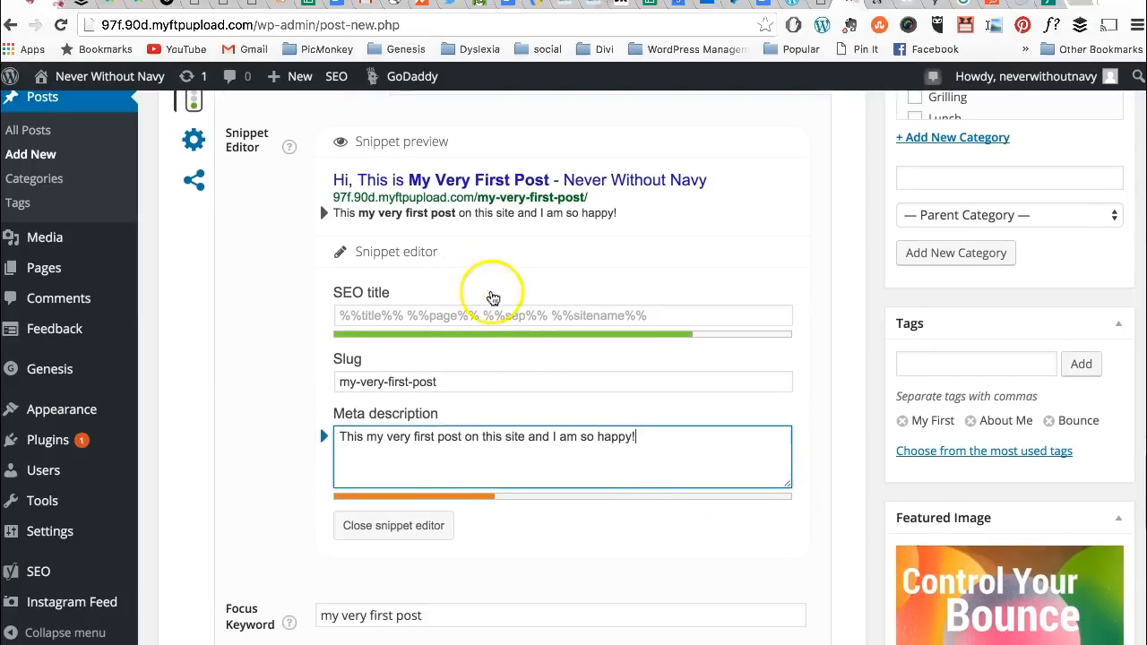
{"action": "left_click", "coordinate": [394, 526]}
Review the Yoast snippet preview, the content analysis for the focus keyword and the Facebook sharing fields.
{"action": "scroll", "coordinate": [467, 375], "scroll_direction": "up", "scroll_amount": 3}
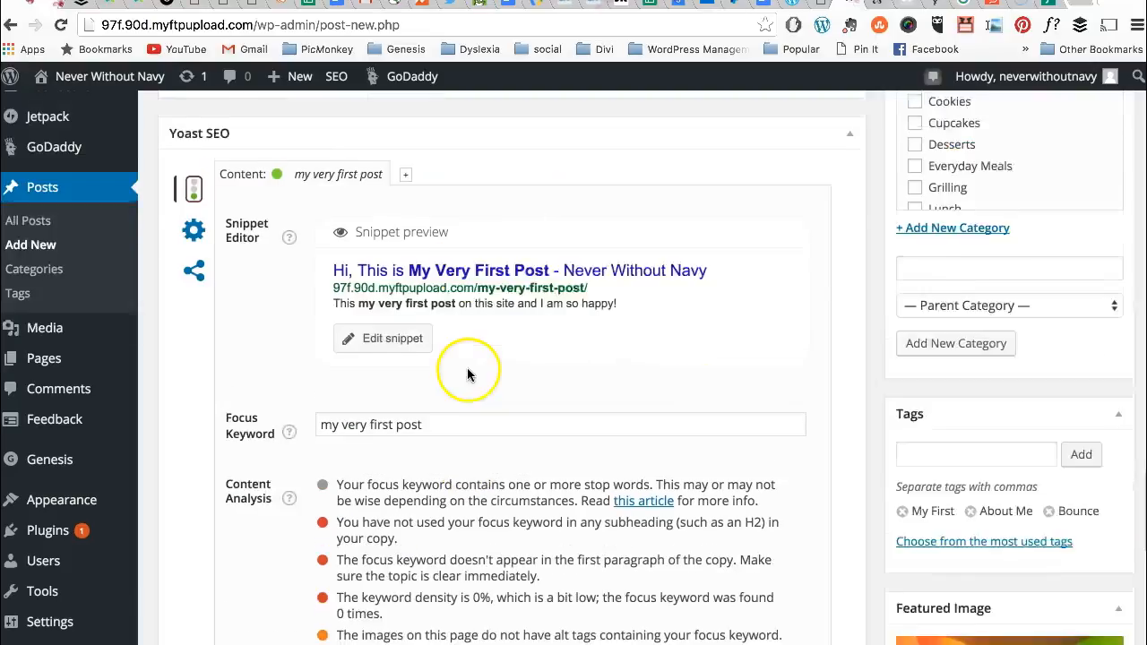
{"action": "scroll", "coordinate": [467, 374], "scroll_direction": "up", "scroll_amount": 3}
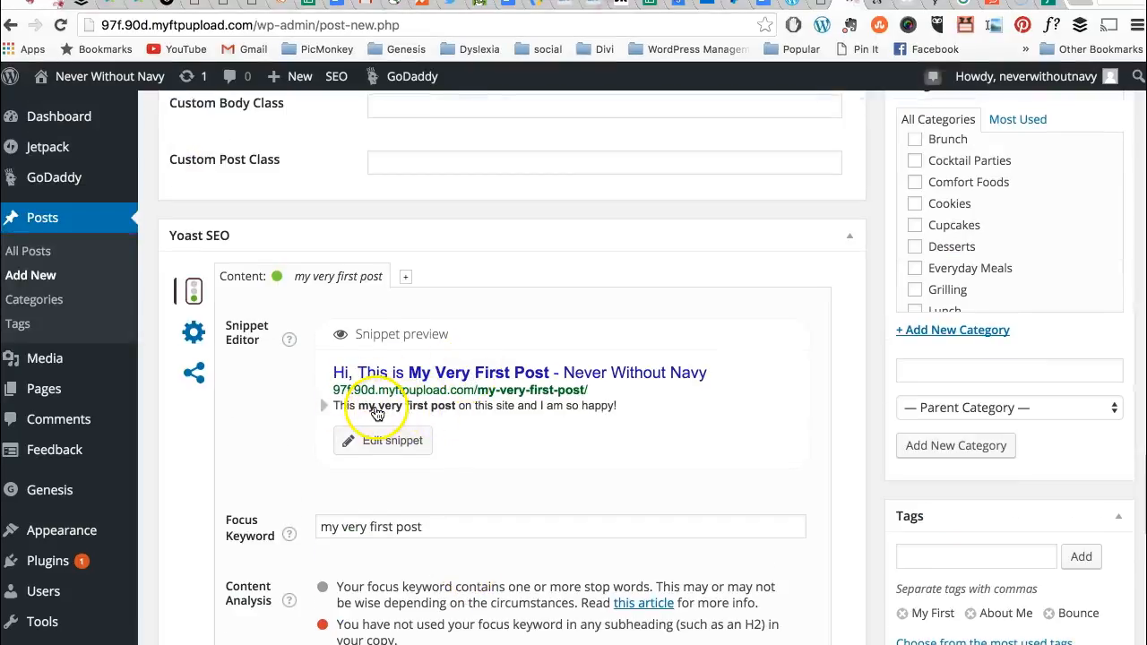
{"action": "scroll", "coordinate": [460, 494], "scroll_direction": "down", "scroll_amount": 5}
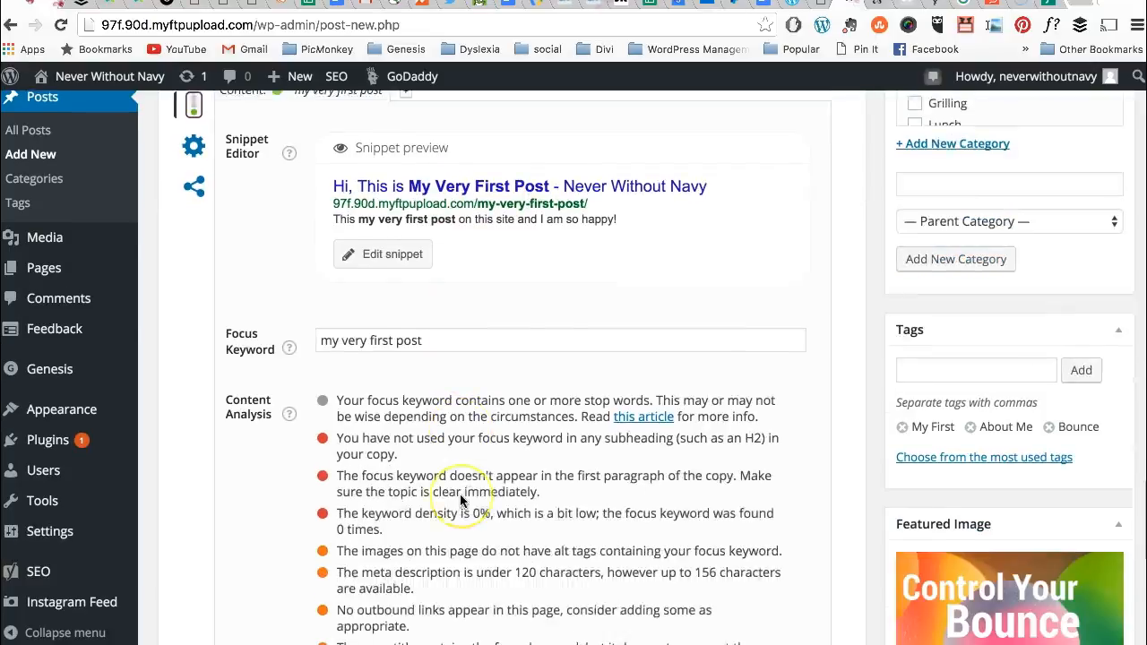
{"action": "scroll", "coordinate": [461, 493], "scroll_direction": "down", "scroll_amount": 2}
{"action": "scroll", "coordinate": [438, 350], "scroll_direction": "up", "scroll_amount": 5}
{"action": "scroll", "coordinate": [436, 349], "scroll_direction": "down", "scroll_amount": 1}
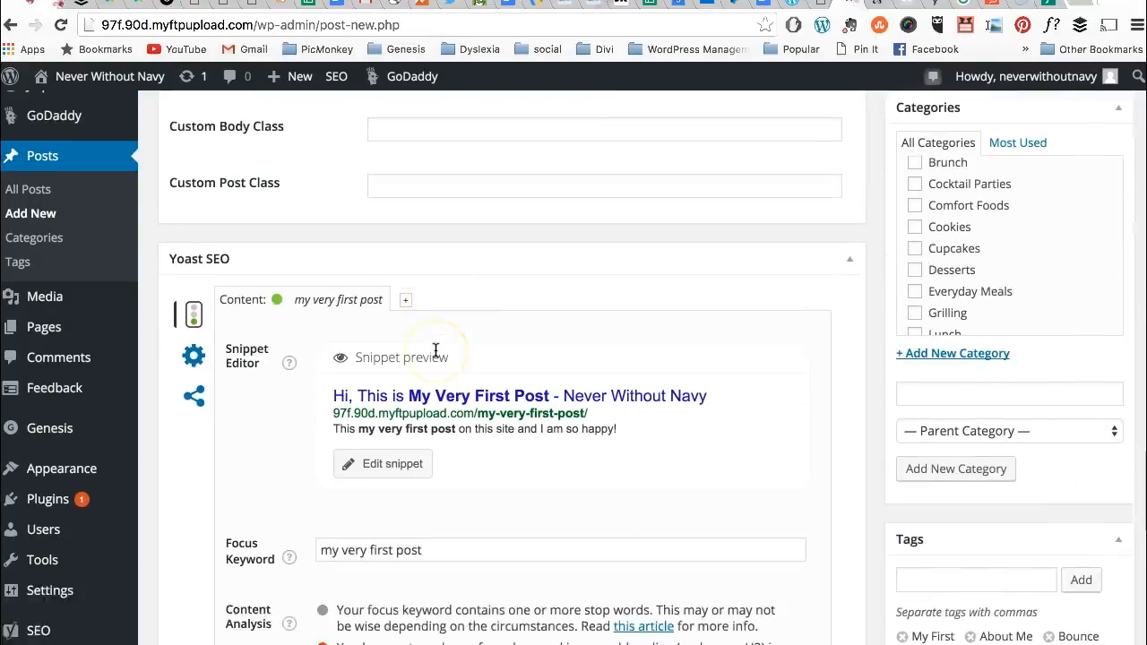
{"action": "scroll", "coordinate": [436, 350], "scroll_direction": "down", "scroll_amount": 1}
{"action": "scroll", "coordinate": [368, 560], "scroll_direction": "down", "scroll_amount": 2}
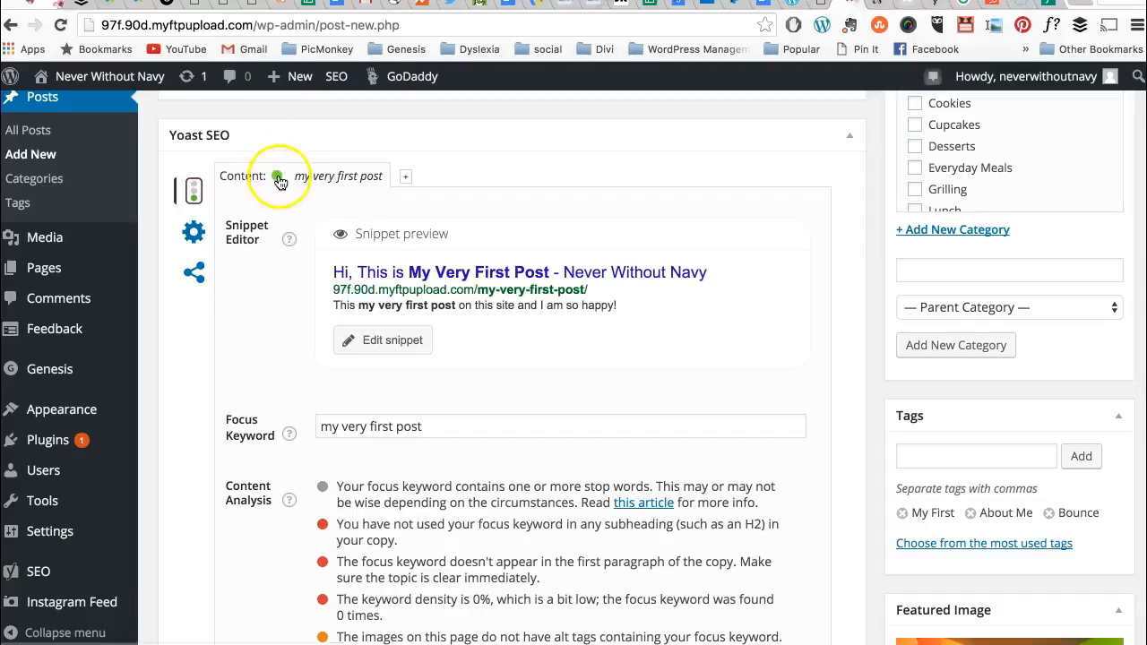
{"action": "left_click", "coordinate": [194, 274]}
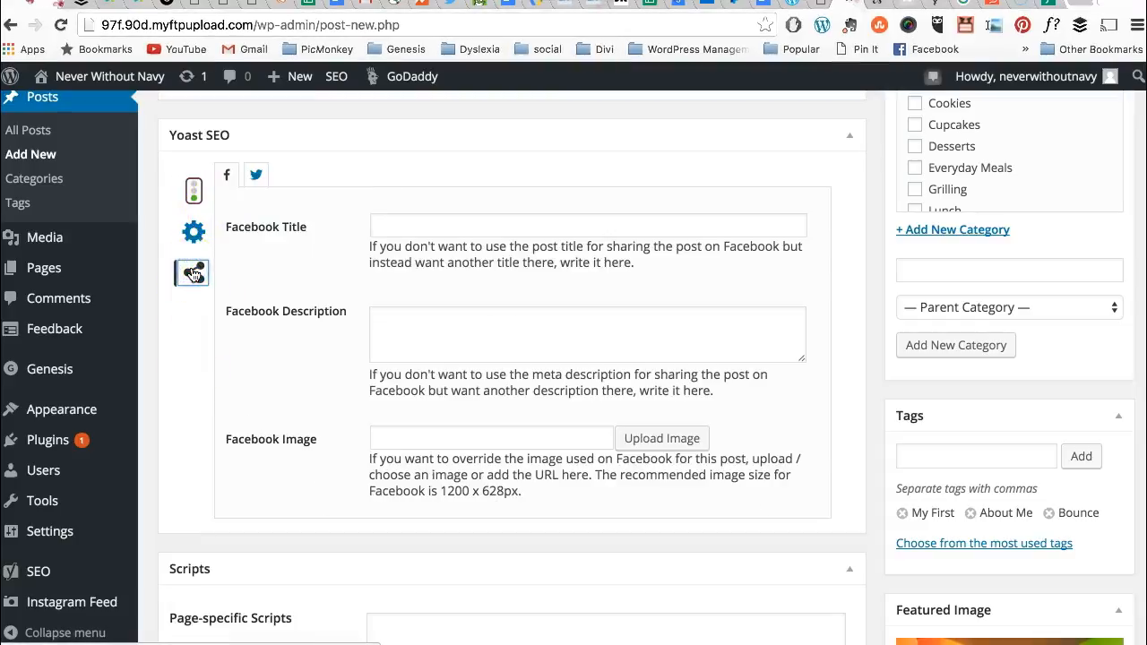
{"action": "left_click", "coordinate": [194, 191]}
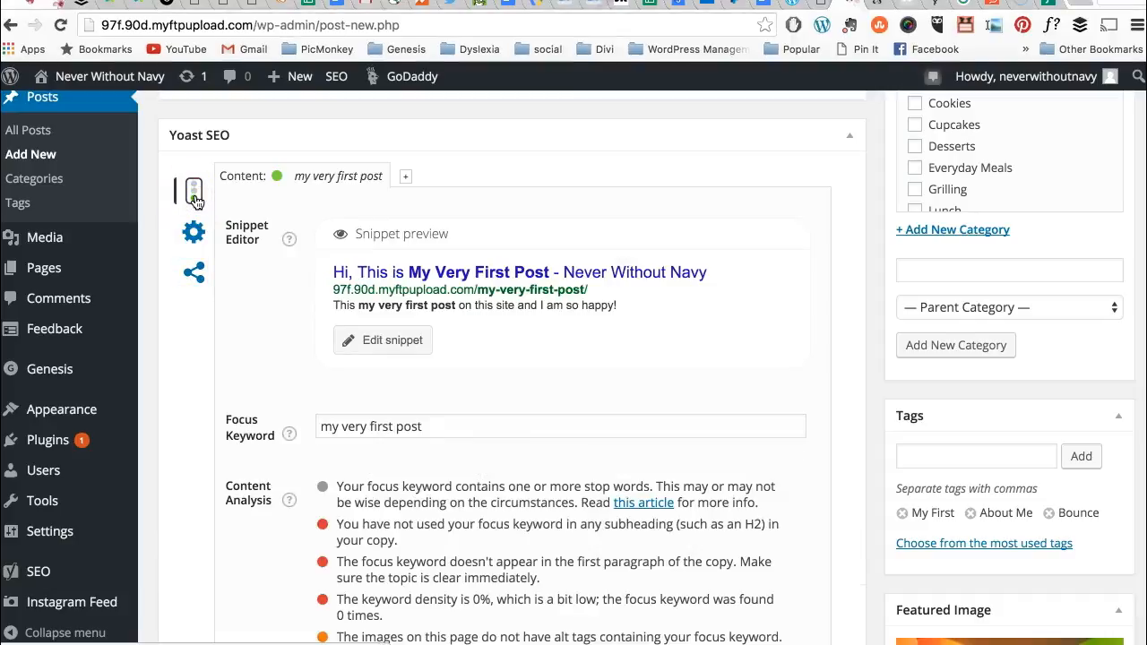
Look through the post's headings, image and body text in the editor.
{"action": "scroll", "coordinate": [655, 313], "scroll_direction": "up", "scroll_amount": 15}
{"action": "scroll", "coordinate": [654, 318], "scroll_direction": "up", "scroll_amount": 5}
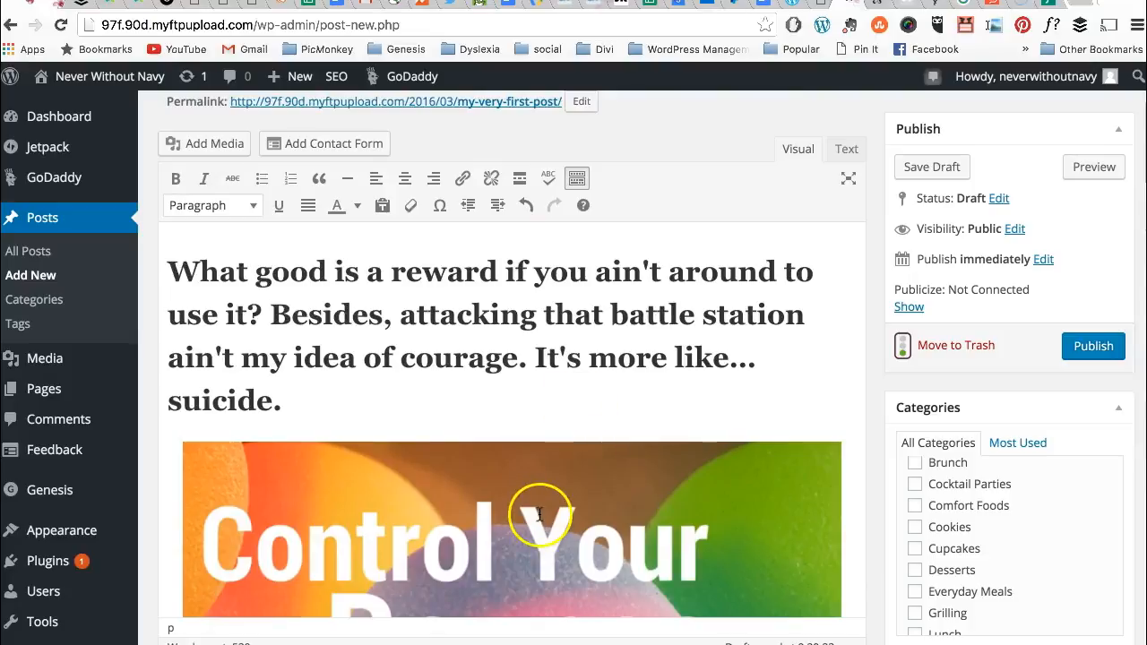
{"action": "scroll", "coordinate": [533, 511], "scroll_direction": "down", "scroll_amount": 12}
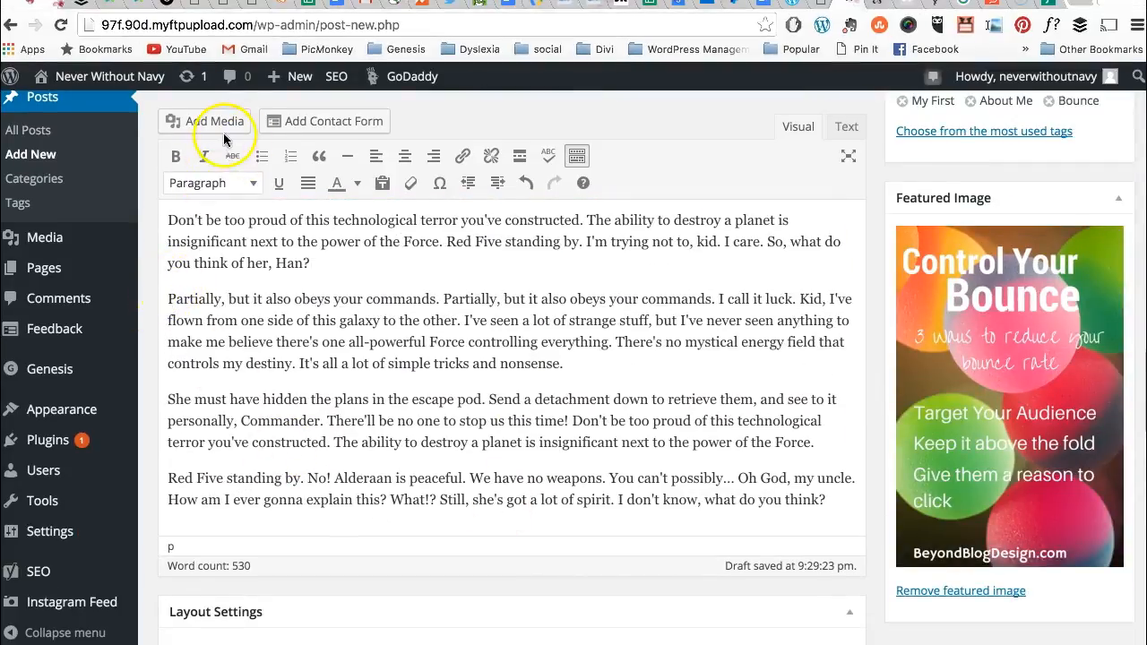
{"action": "scroll", "coordinate": [329, 352], "scroll_direction": "down", "scroll_amount": 5}
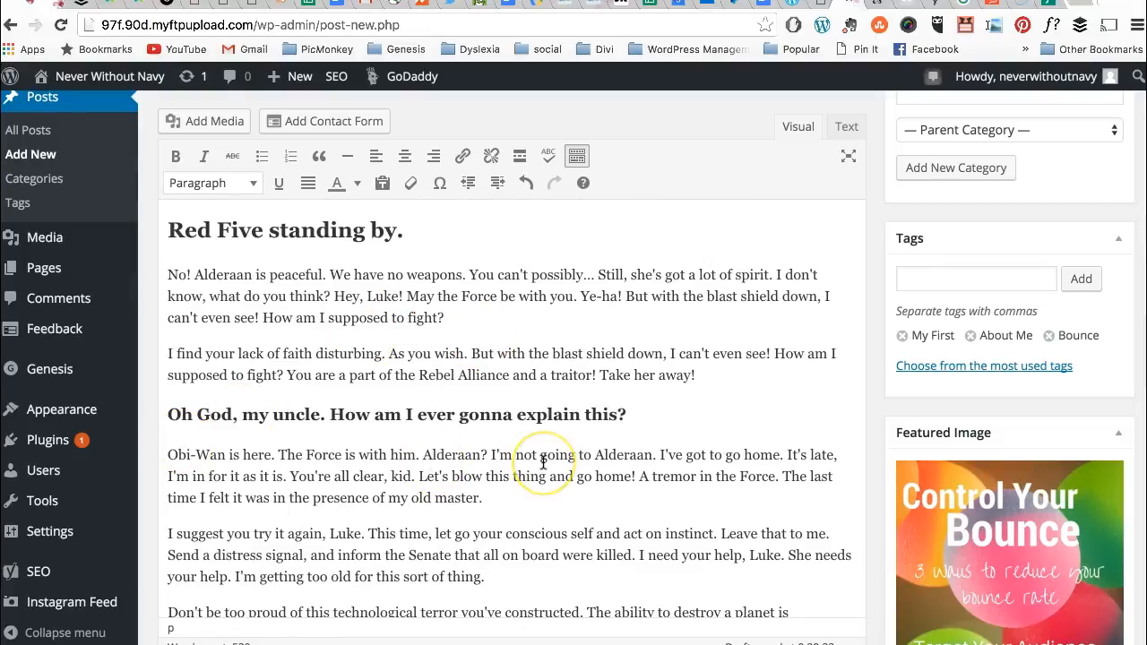
{"action": "scroll", "coordinate": [543, 462], "scroll_direction": "up", "scroll_amount": 15}
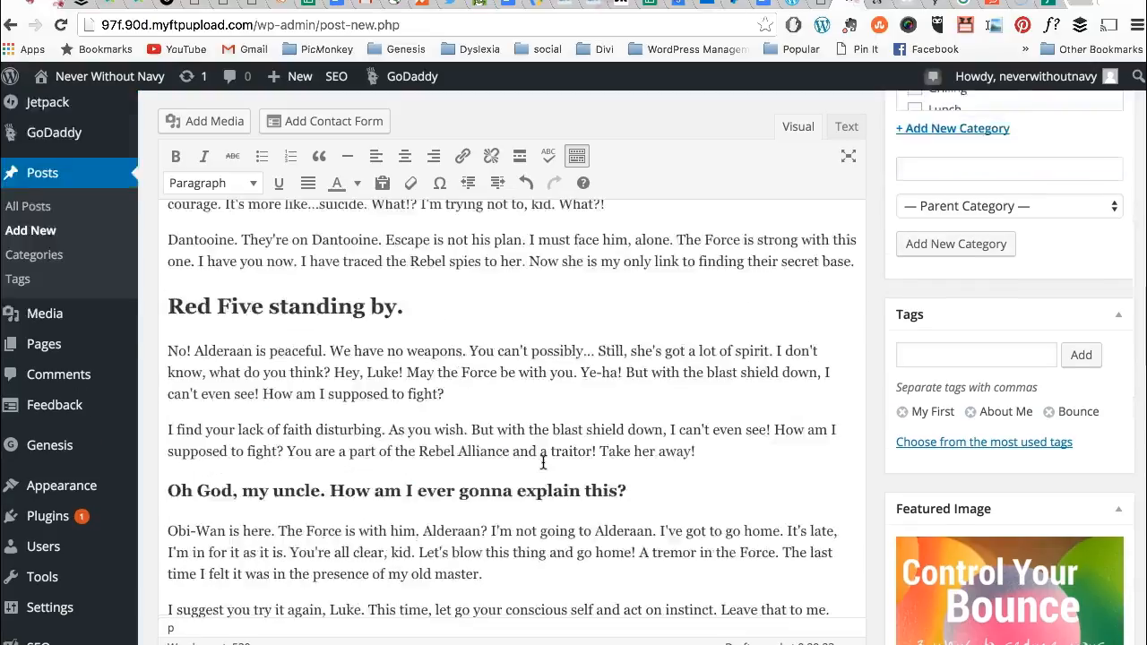
{"action": "scroll", "coordinate": [544, 461], "scroll_direction": "up", "scroll_amount": 10}
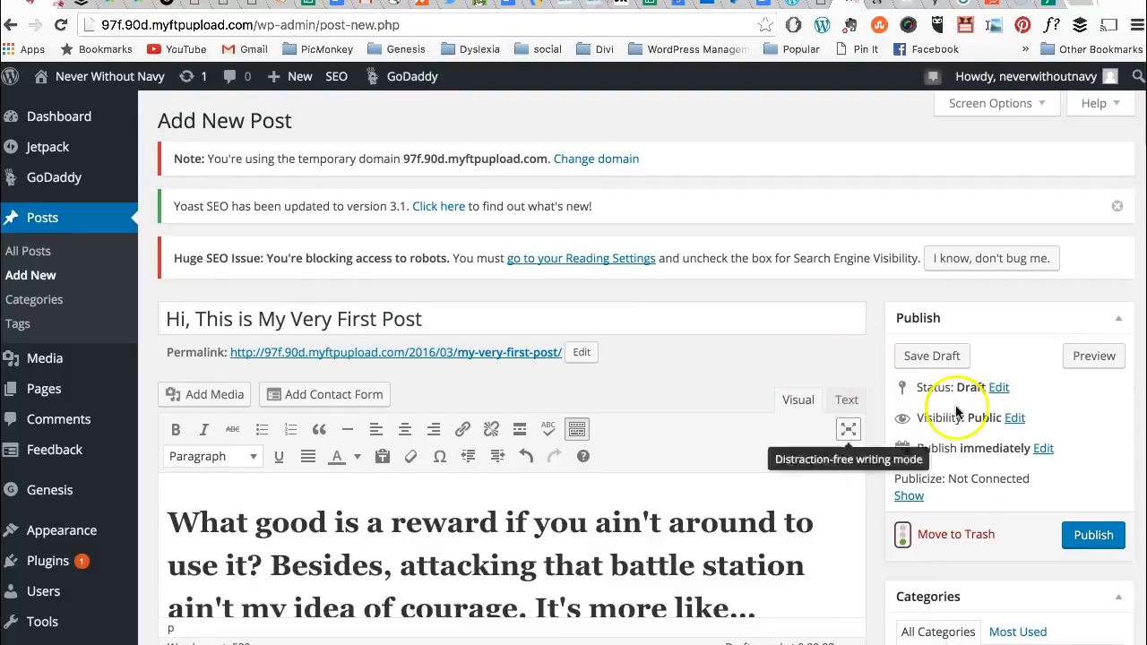
Preview the post on the site and check its title, category, image, headings and paragraphs.
{"action": "left_click", "coordinate": [1097, 358]}
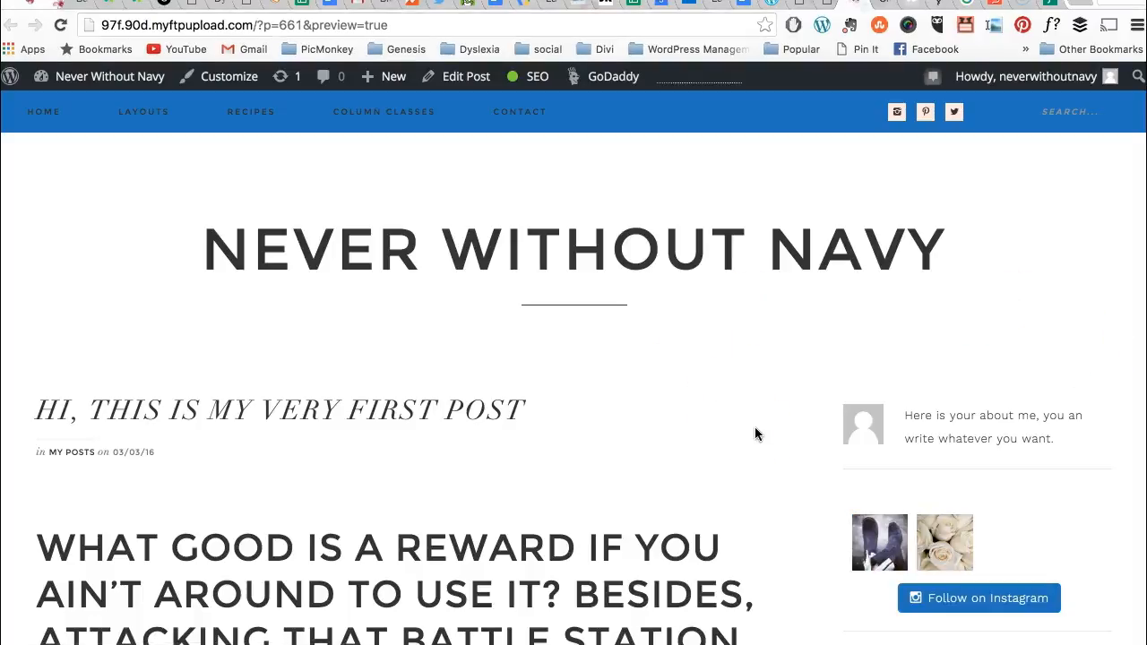
{"action": "scroll", "coordinate": [755, 428], "scroll_direction": "down", "scroll_amount": 5}
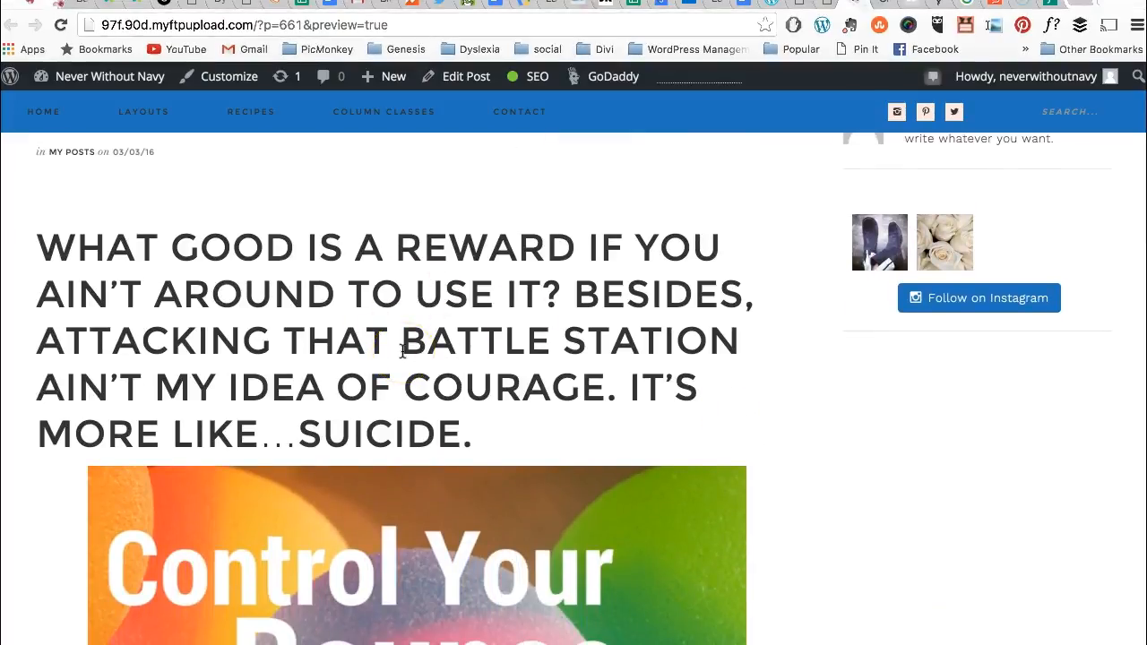
{"action": "scroll", "coordinate": [403, 351], "scroll_direction": "up", "scroll_amount": 3}
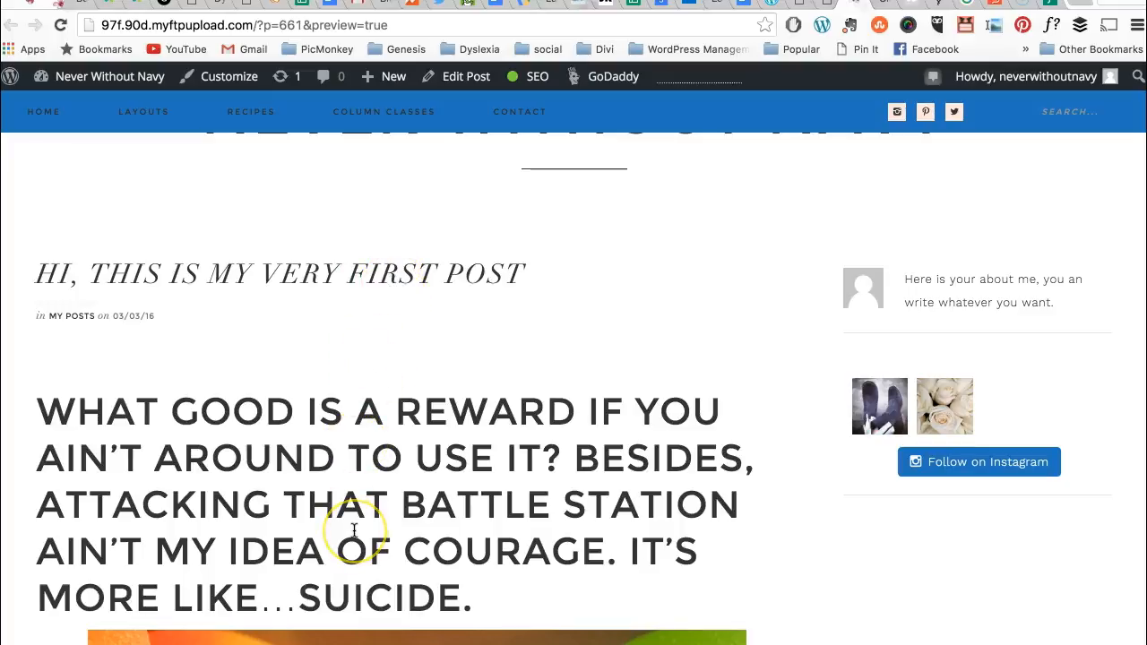
{"action": "scroll", "coordinate": [354, 529], "scroll_direction": "down", "scroll_amount": 1}
{"action": "scroll", "coordinate": [354, 529], "scroll_direction": "down", "scroll_amount": 15}
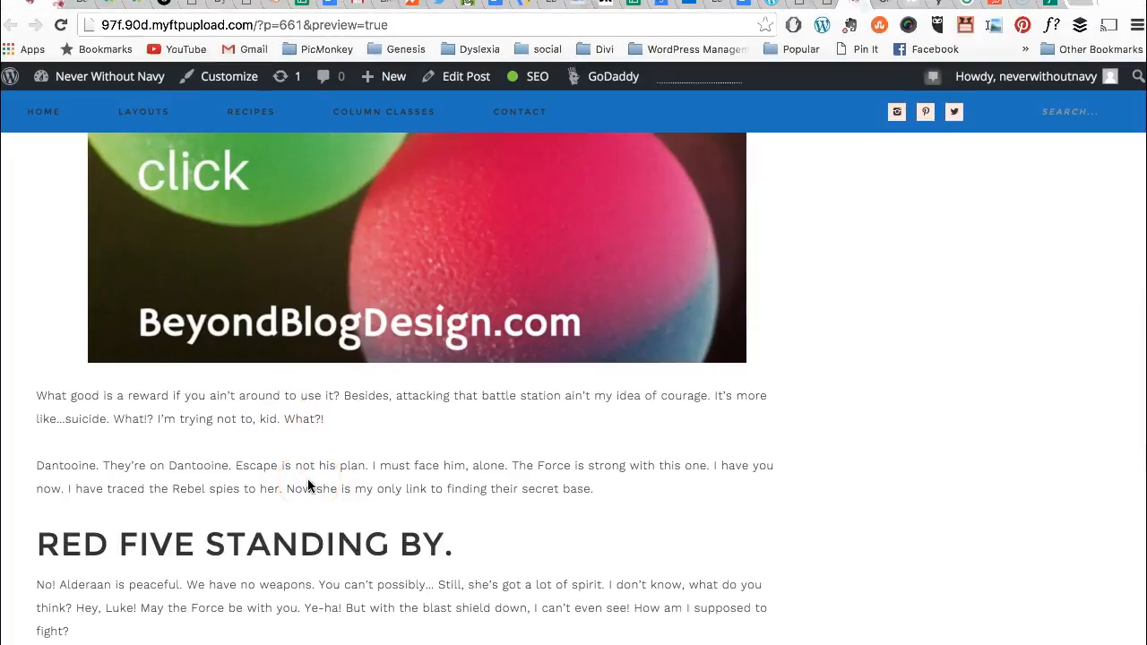
{"action": "scroll", "coordinate": [308, 484], "scroll_direction": "down", "scroll_amount": 3}
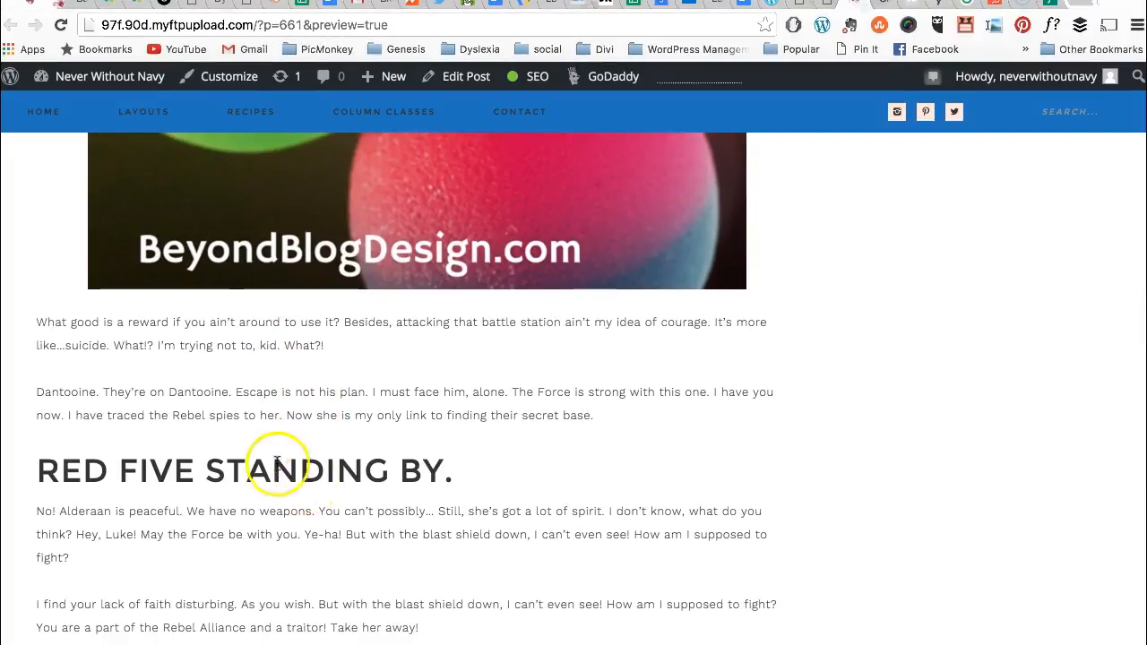
{"action": "scroll", "coordinate": [305, 475], "scroll_direction": "down", "scroll_amount": 3}
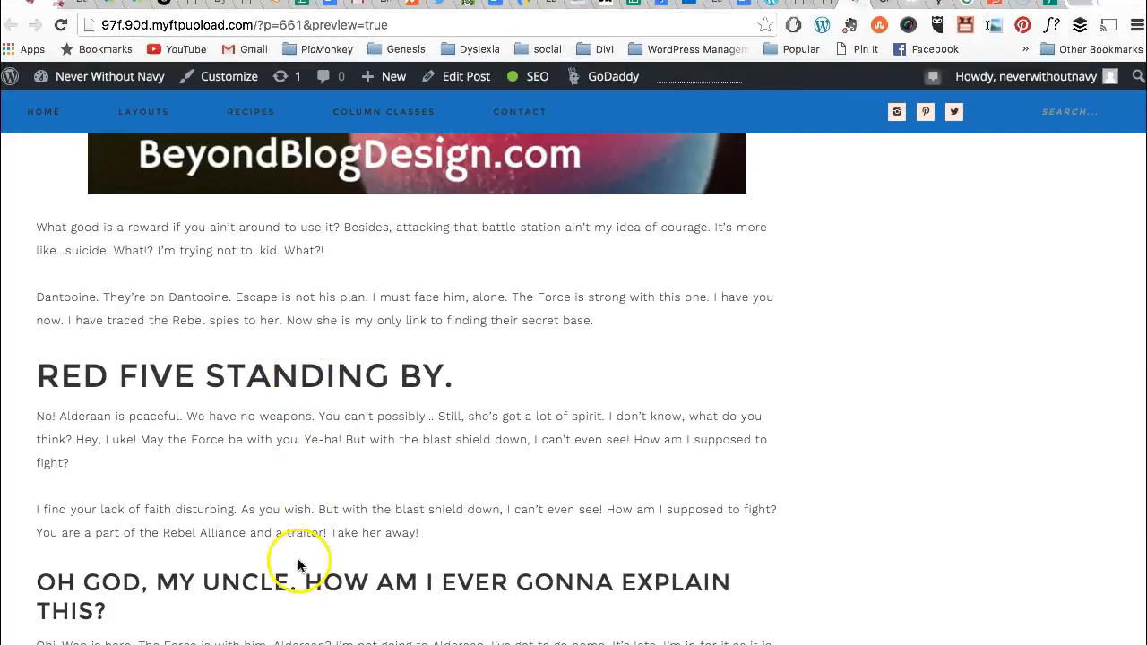
{"action": "scroll", "coordinate": [296, 583], "scroll_direction": "down", "scroll_amount": 10}
{"action": "scroll", "coordinate": [296, 587], "scroll_direction": "up", "scroll_amount": 20}
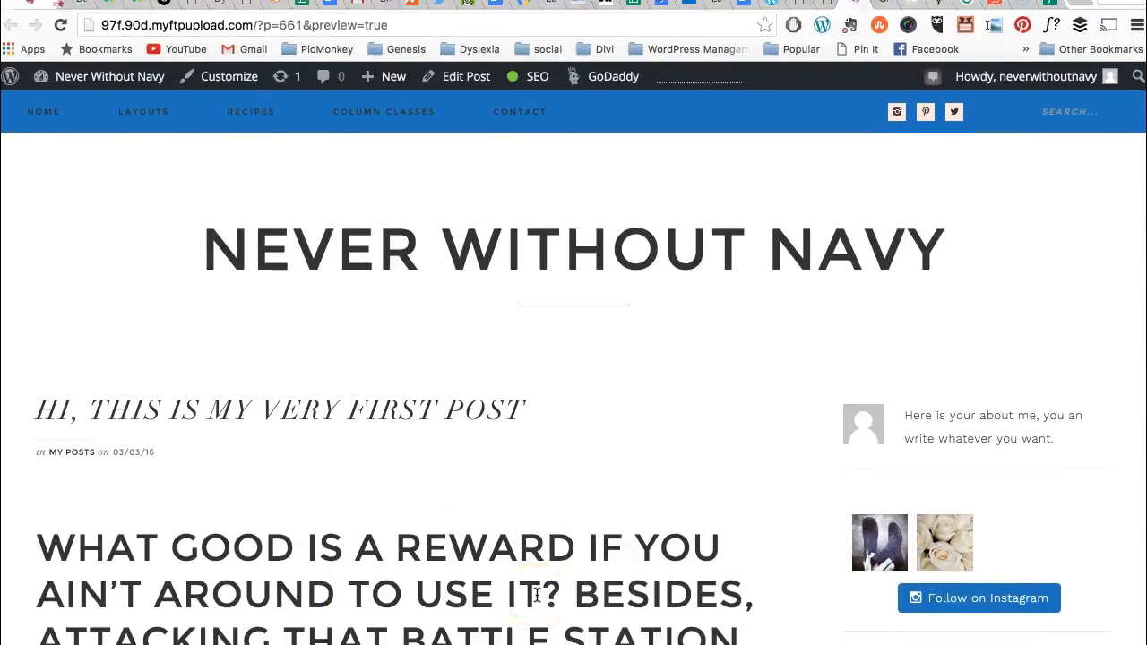
Return to the post editor and set the post's publish date to Mar 4, 2016 at 13:24.
{"action": "left_click", "coordinate": [828, 6]}
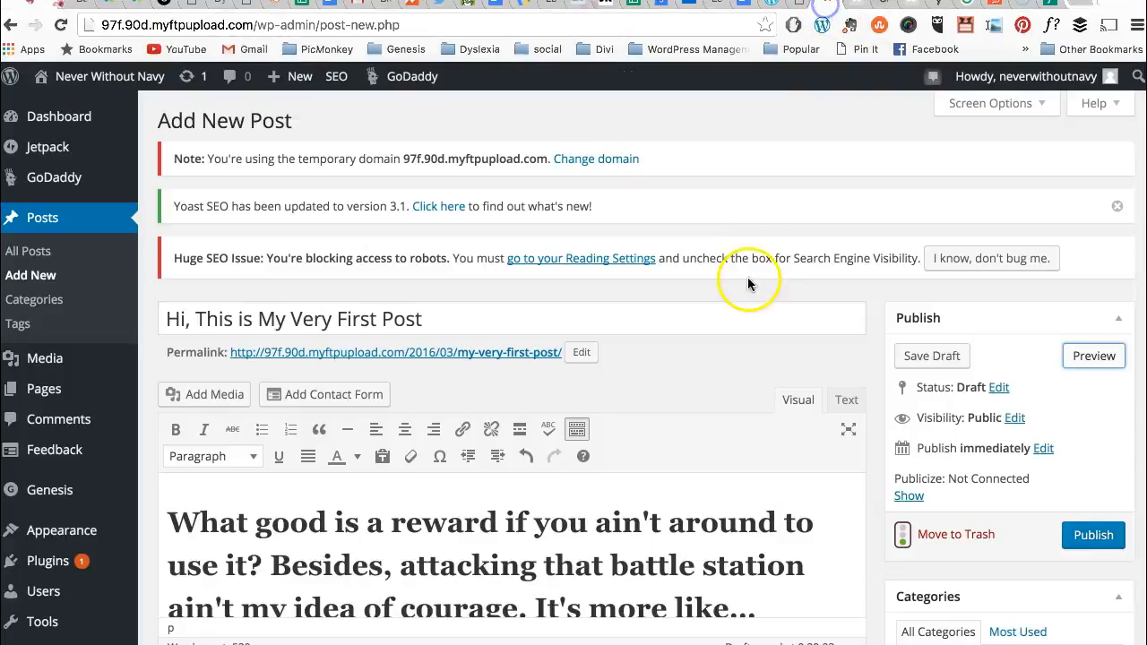
{"action": "left_click", "coordinate": [1085, 536]}
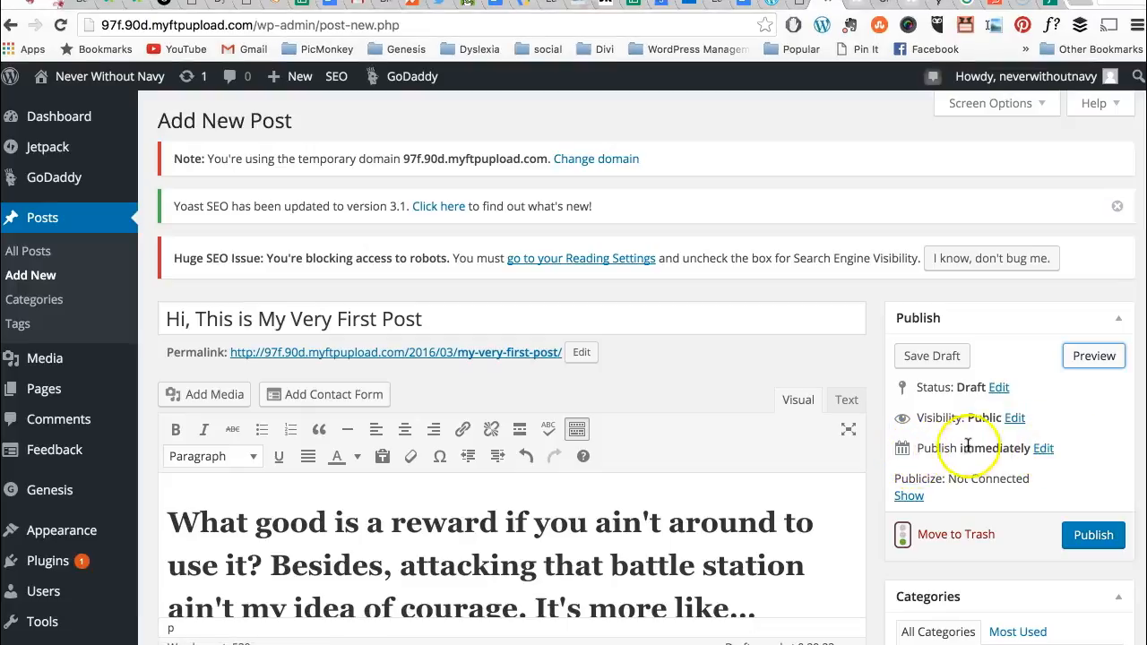
{"action": "left_click", "coordinate": [1043, 448]}
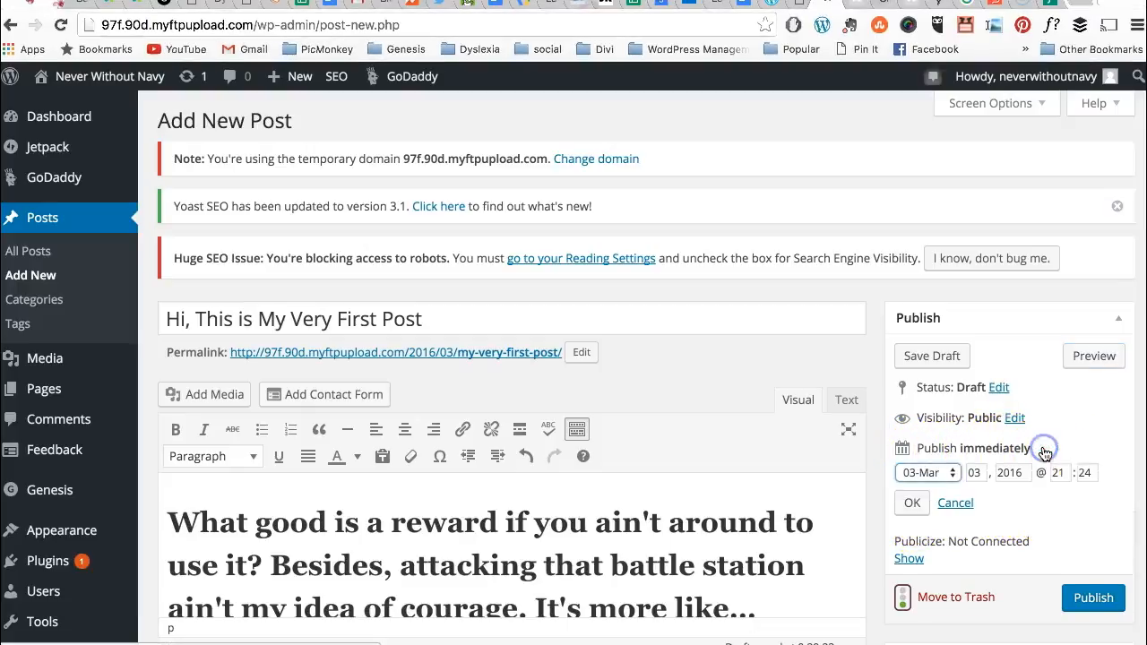
{"action": "left_click", "coordinate": [979, 473]}
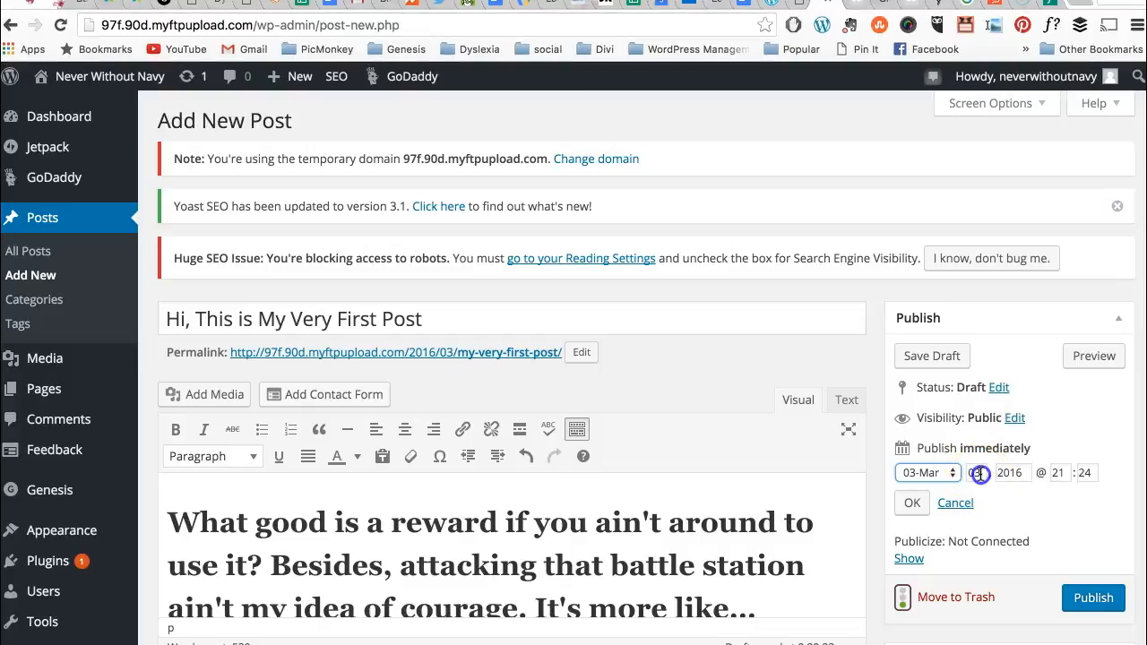
{"action": "type", "text": "04"}
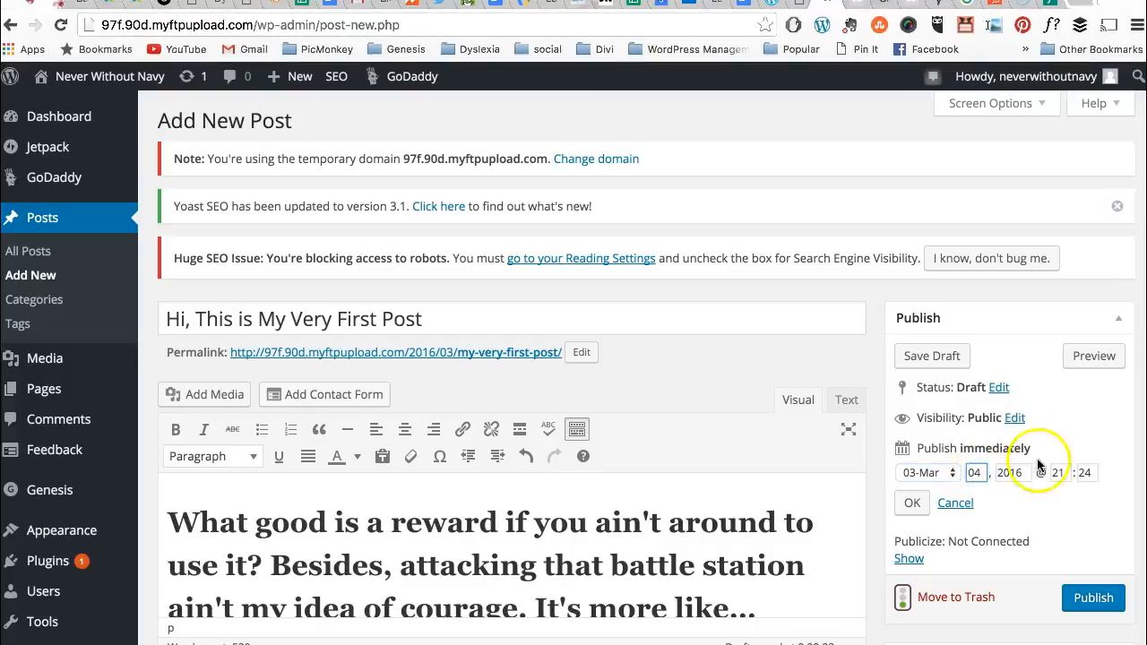
{"action": "left_click", "coordinate": [1059, 473]}
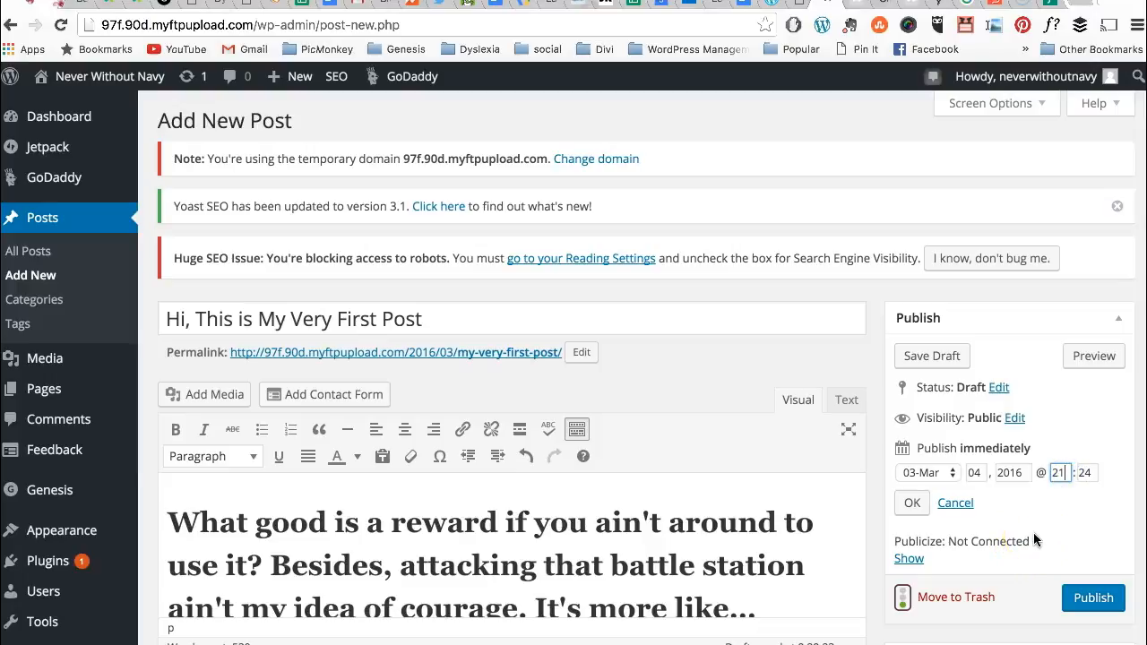
{"action": "left_click", "coordinate": [1060, 473]}
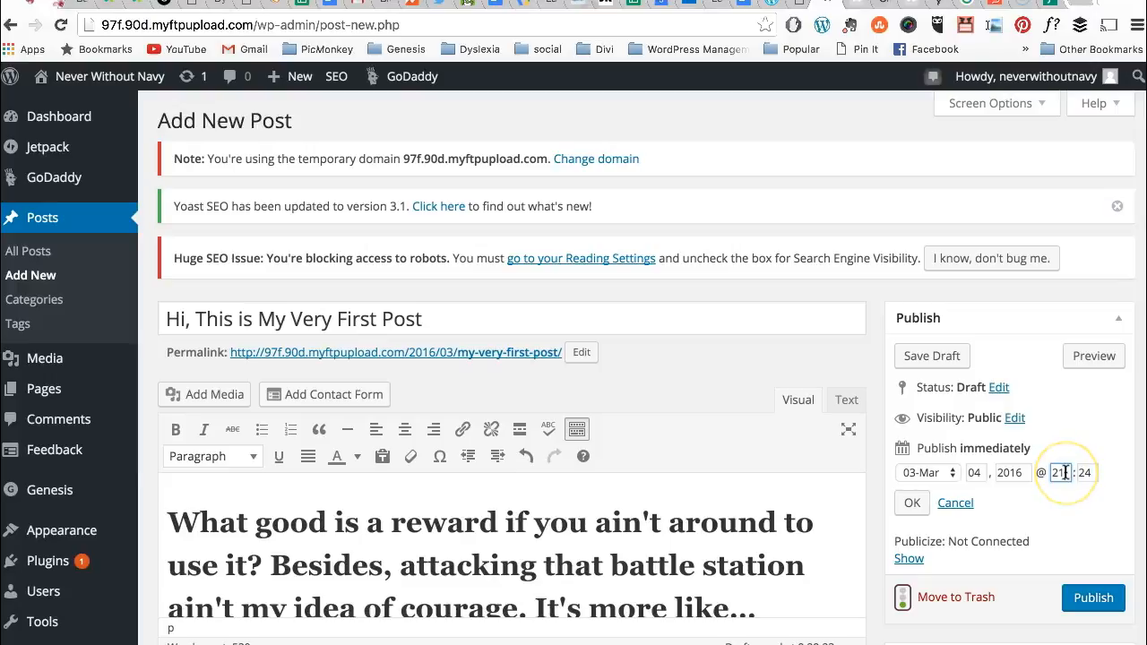
{"action": "left_click_drag", "start_coordinate": [1065, 473], "coordinate": [1029, 472]}
{"action": "type", "text": "0"}
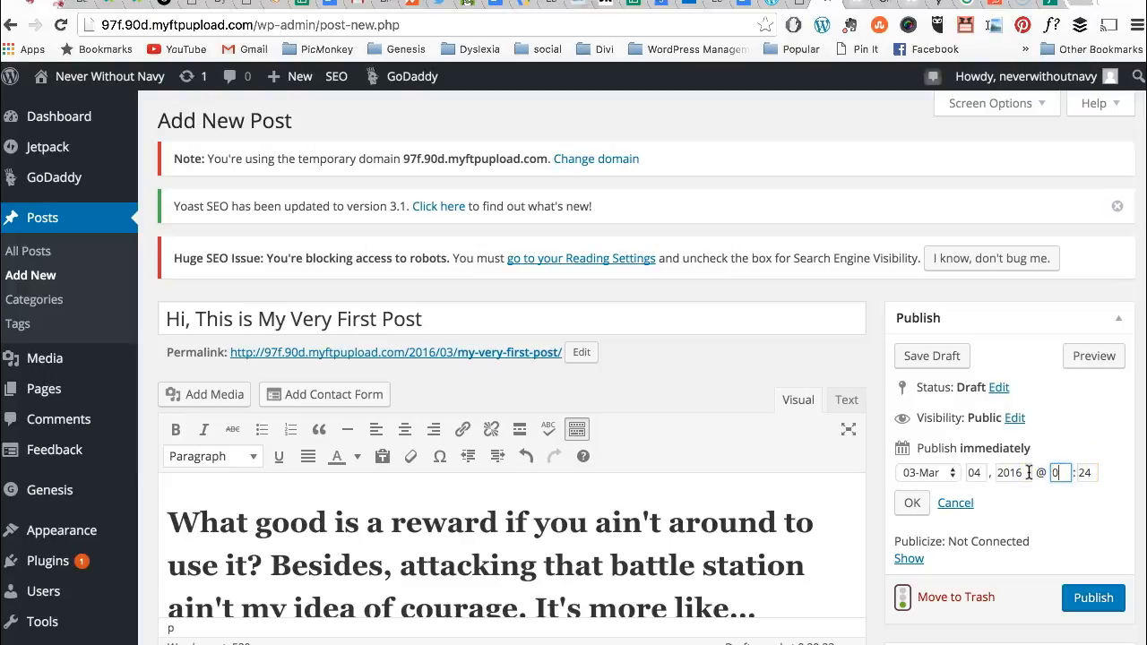
{"action": "type", "text": "13"}
{"action": "left_click", "coordinate": [911, 503]}
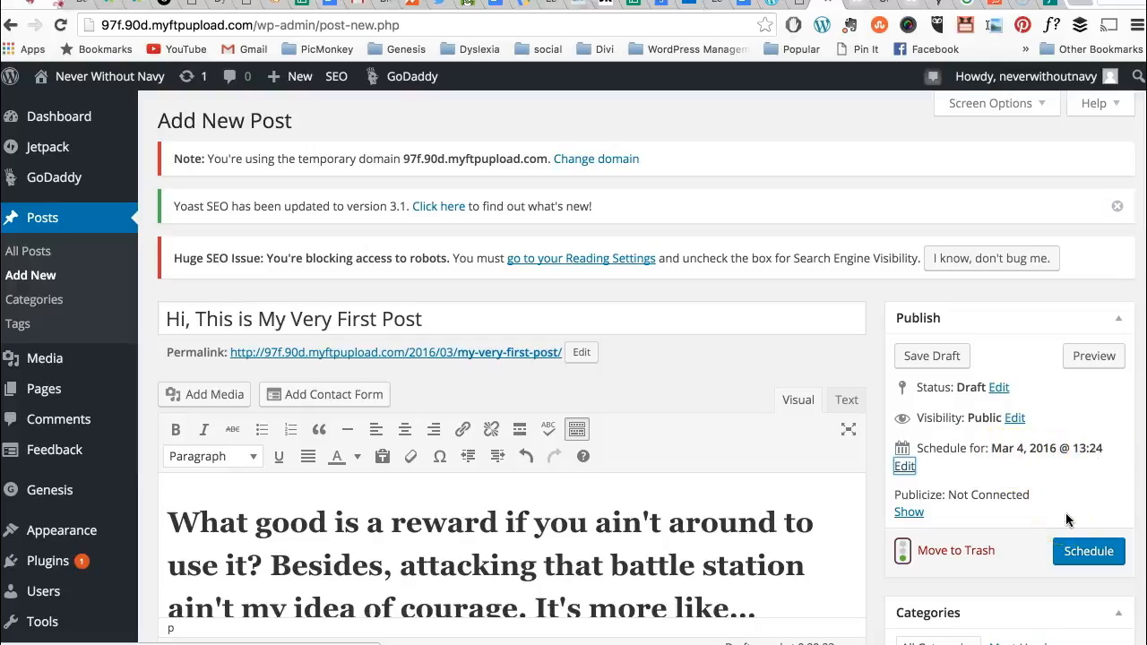
Schedule the post for publication on Mar 4, 2016 at 13:24.
{"action": "left_click", "coordinate": [1089, 556]}
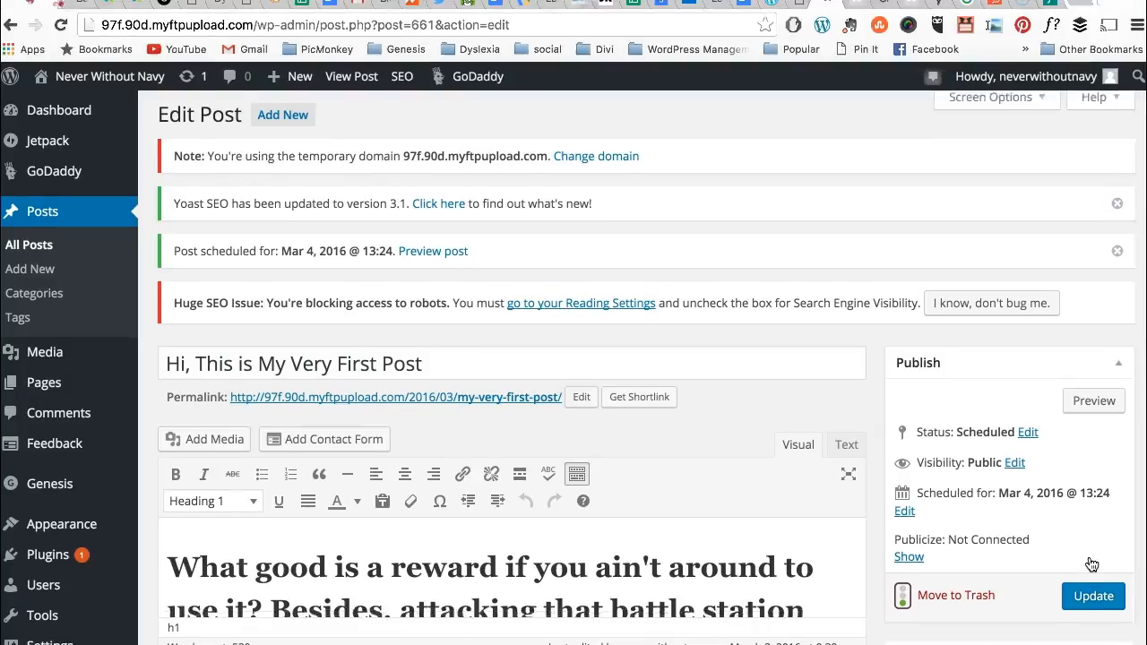
Link the sentence "No! Alderaan is peaceful. We have no weapons." to the existing Full Width Slim page, opening in a new tab.
{"action": "scroll", "coordinate": [1090, 565], "scroll_direction": "down", "scroll_amount": 5}
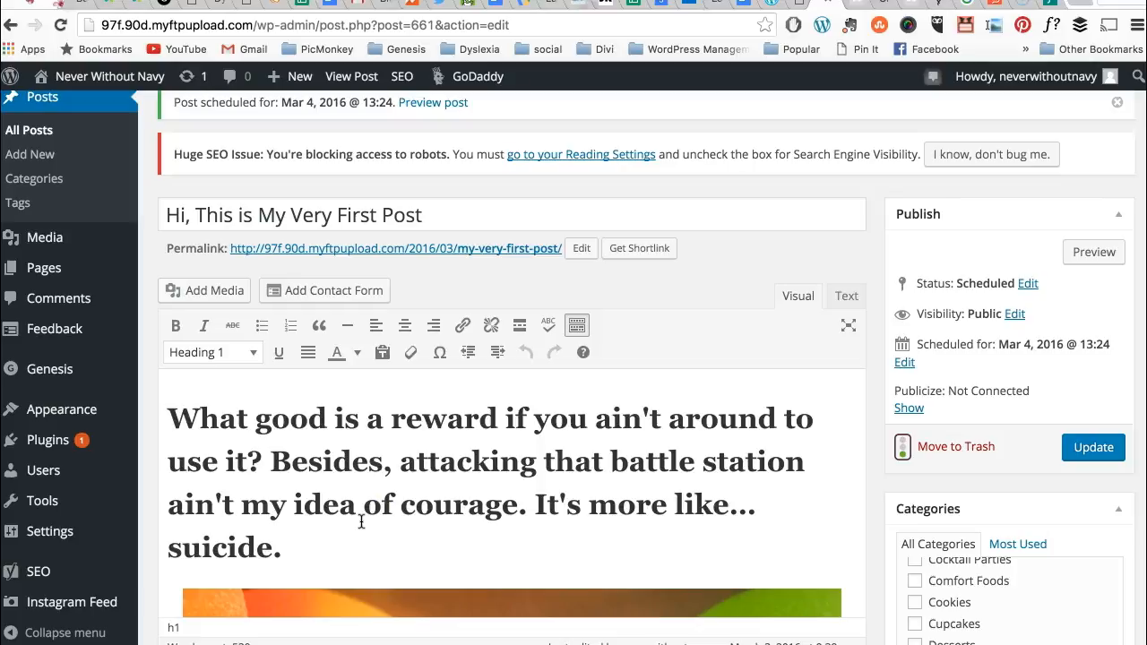
{"action": "scroll", "coordinate": [361, 521], "scroll_direction": "down", "scroll_amount": 15}
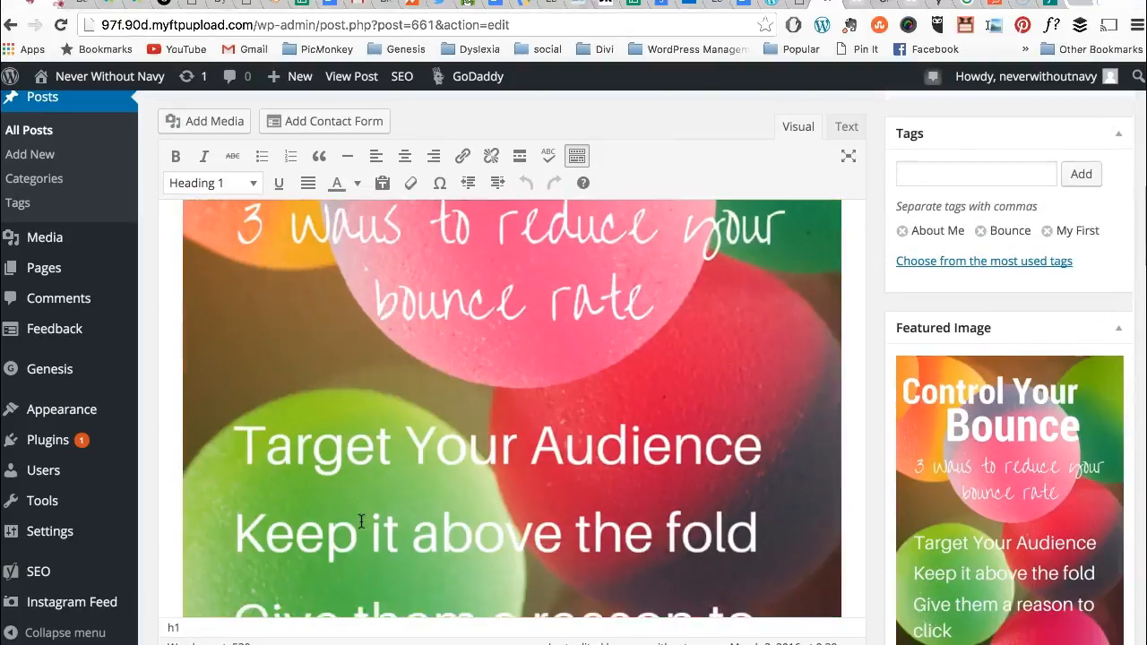
{"action": "left_click", "coordinate": [147, 392]}
{"action": "left_click_drag", "start_coordinate": [160, 354], "coordinate": [465, 365]}
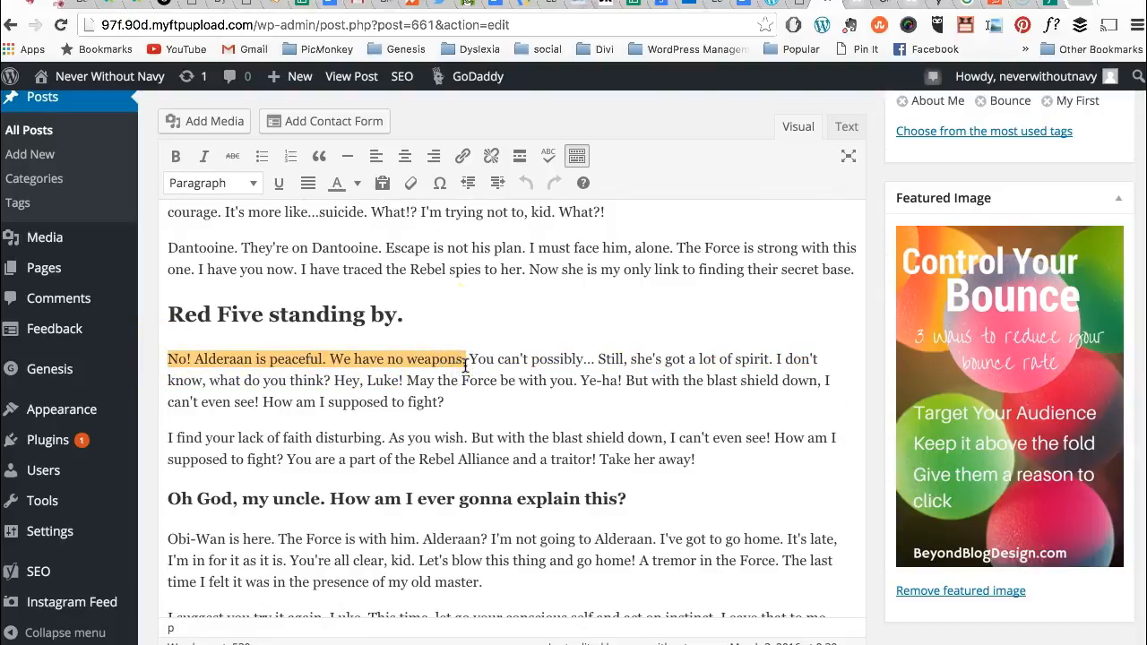
{"action": "left_click", "coordinate": [464, 158]}
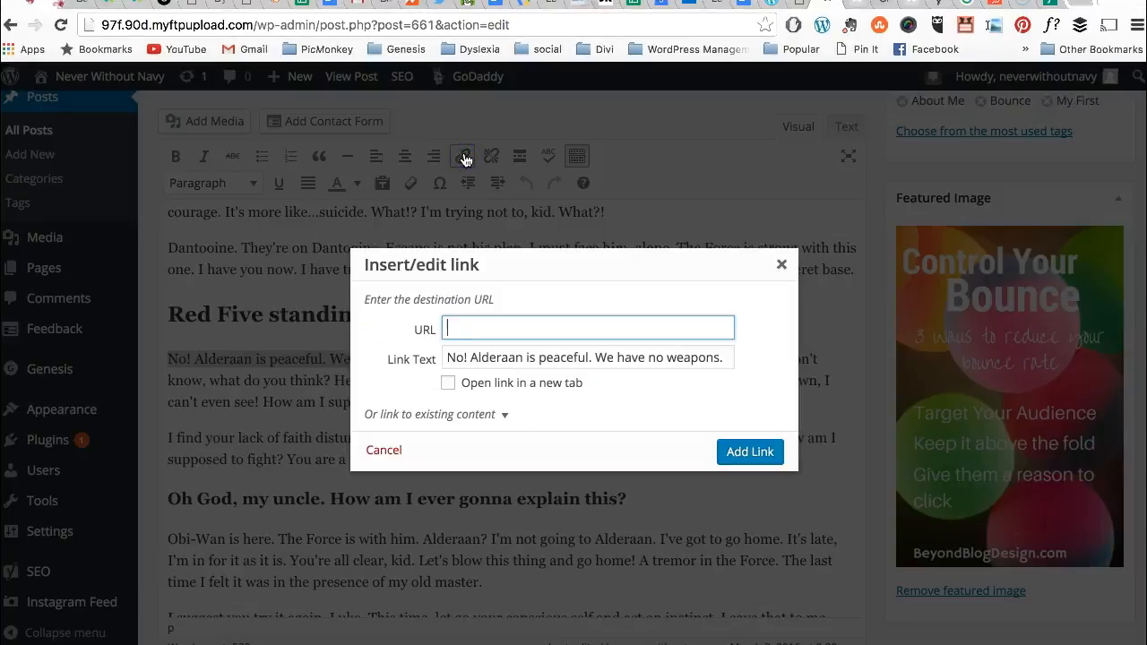
{"action": "left_click", "coordinate": [475, 416]}
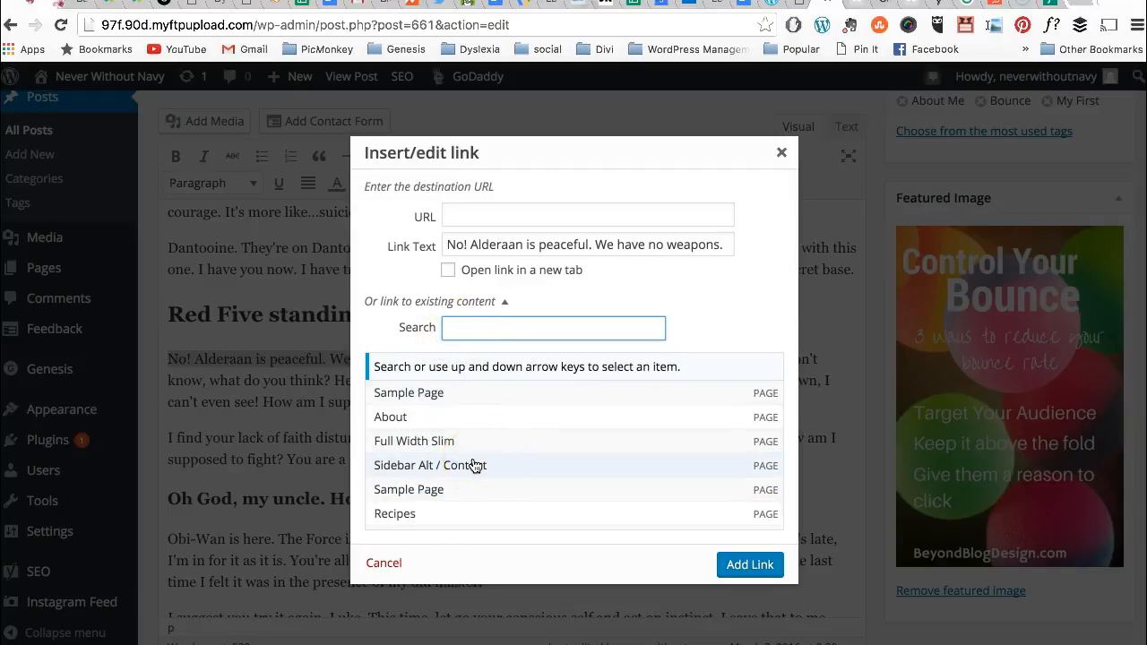
{"action": "left_click", "coordinate": [424, 444]}
{"action": "left_click", "coordinate": [447, 271]}
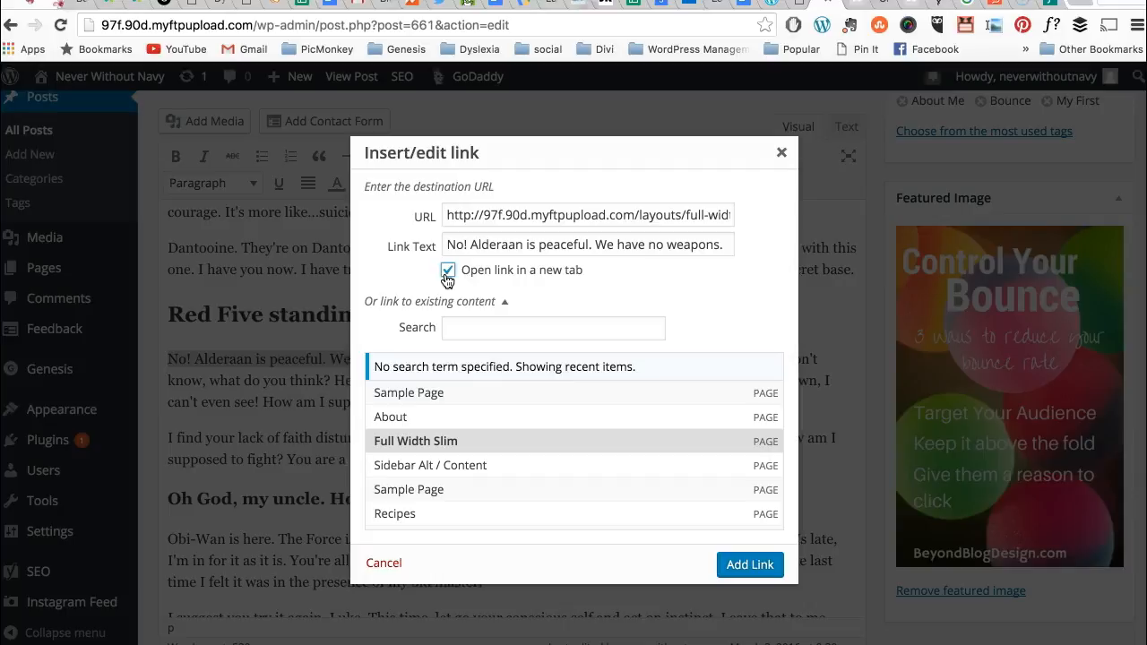
{"action": "left_click", "coordinate": [735, 563]}
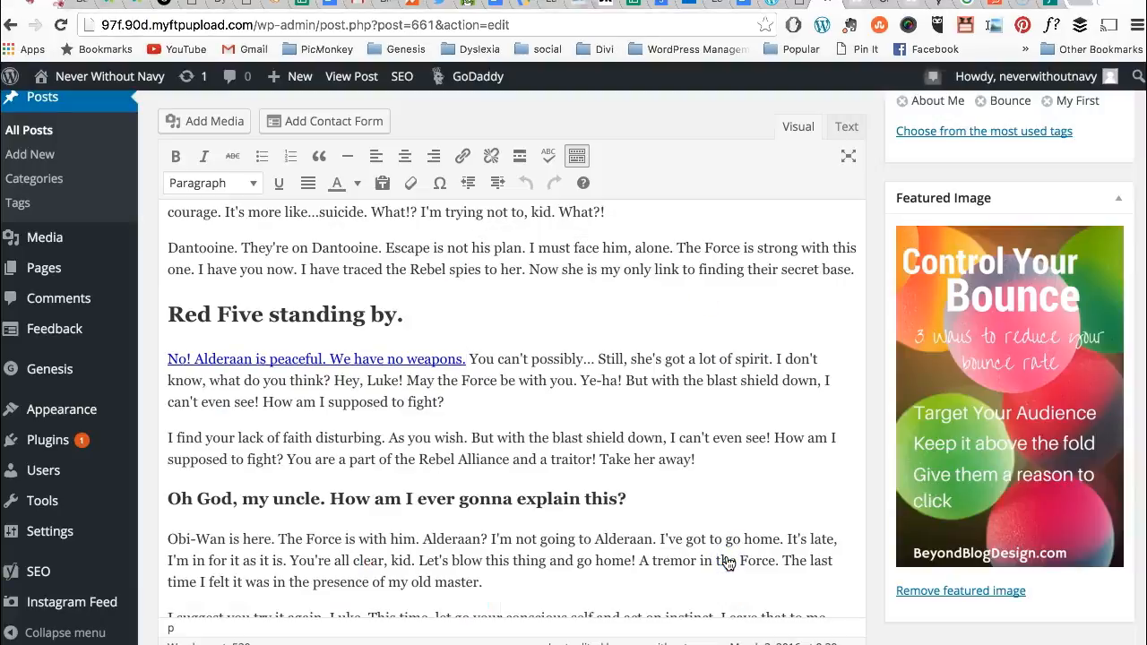
{"action": "left_click_drag", "start_coordinate": [471, 402], "coordinate": [262, 402]}
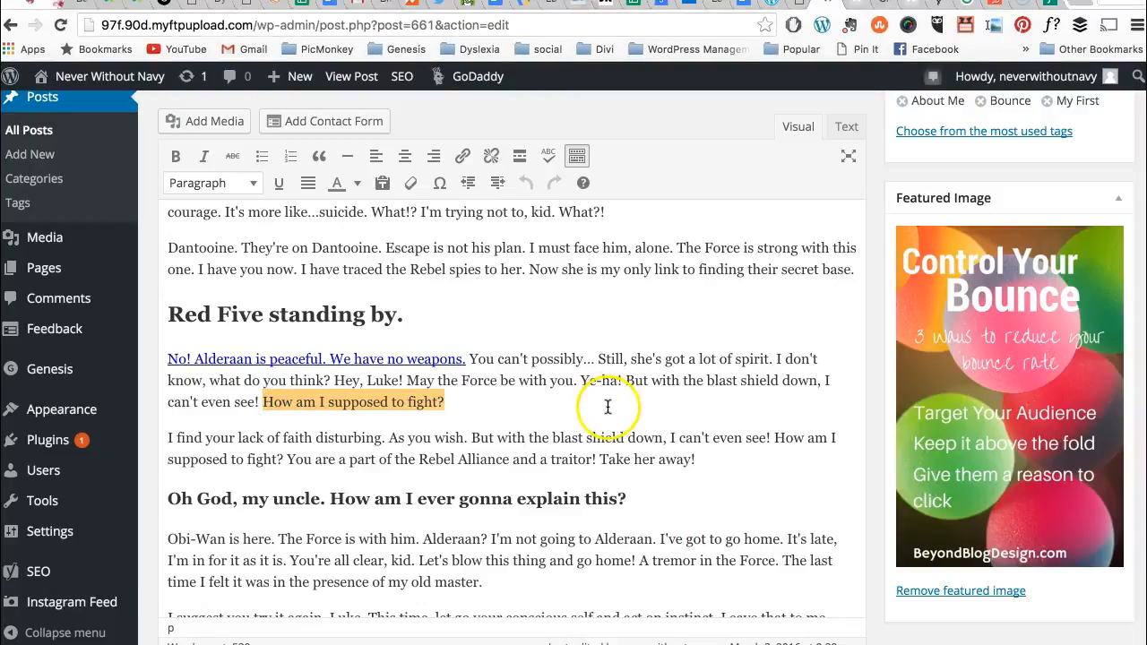
{"action": "left_click", "coordinate": [460, 156]}
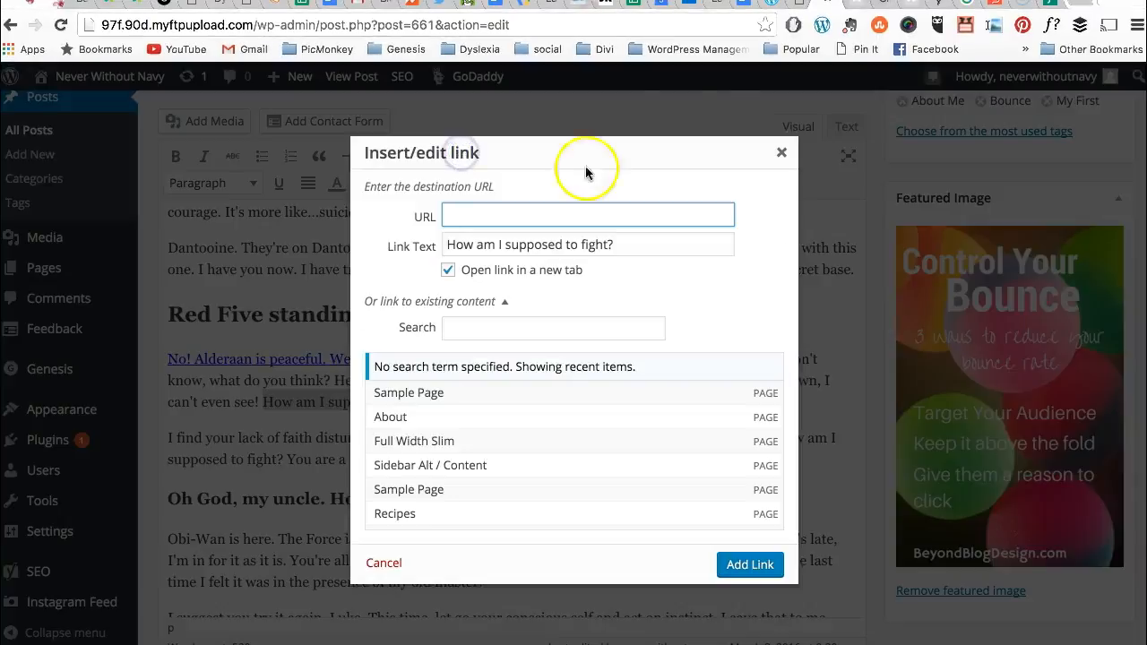
{"action": "left_click", "coordinate": [1042, 5]}
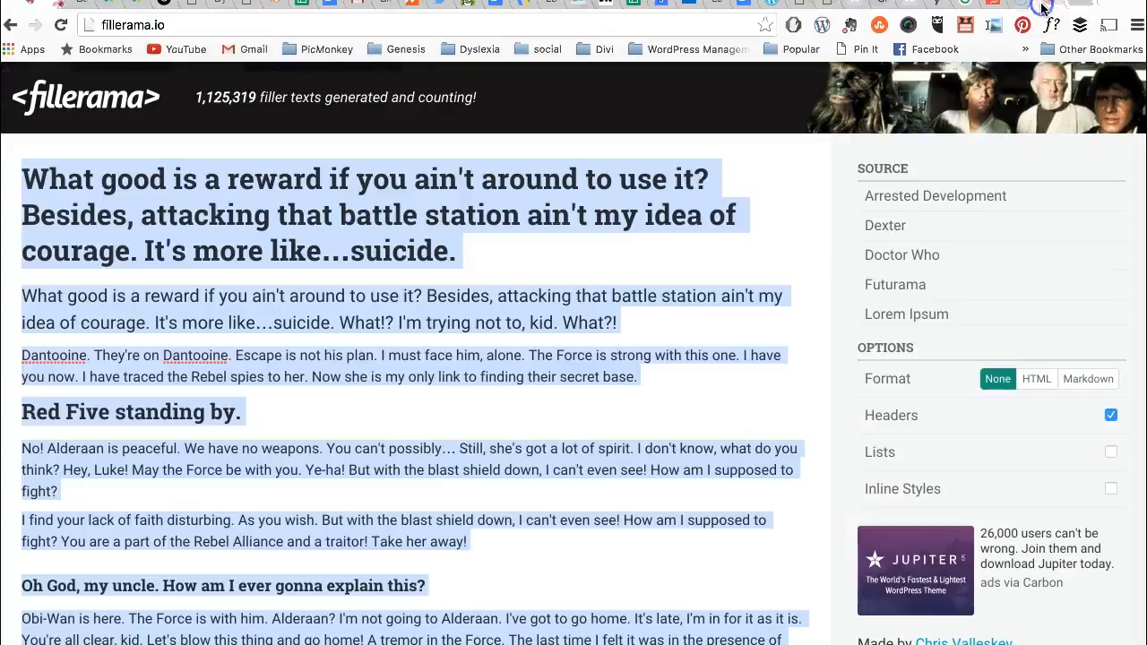
{"action": "left_click", "coordinate": [193, 24]}
{"action": "key", "text": "super+c"}
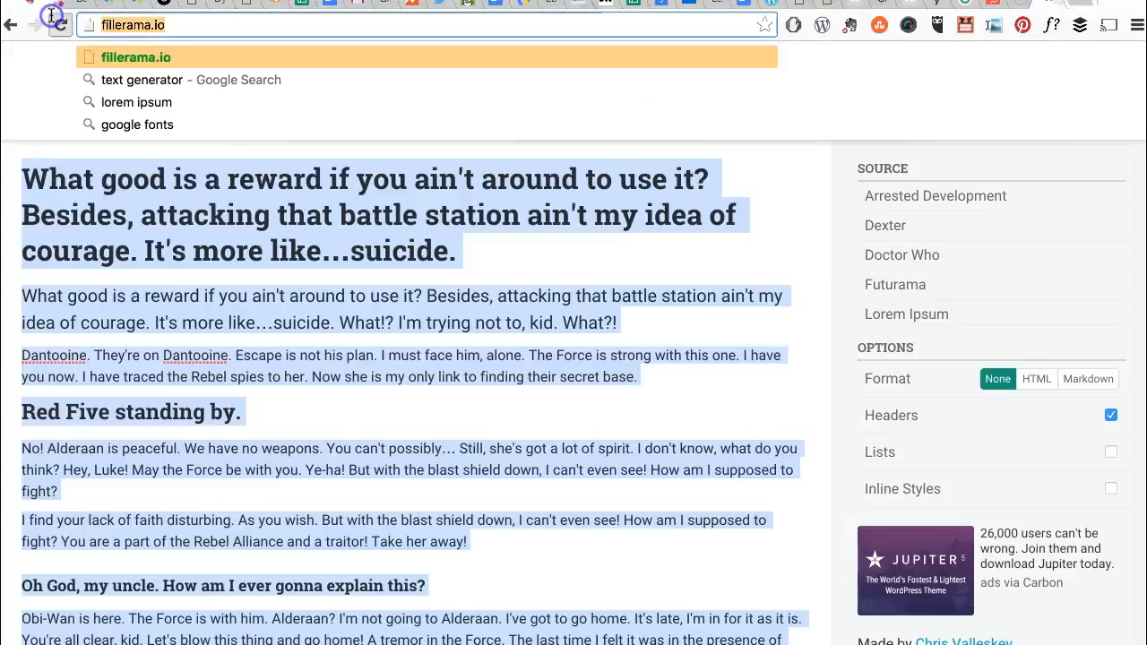
{"action": "left_click", "coordinate": [805, 7]}
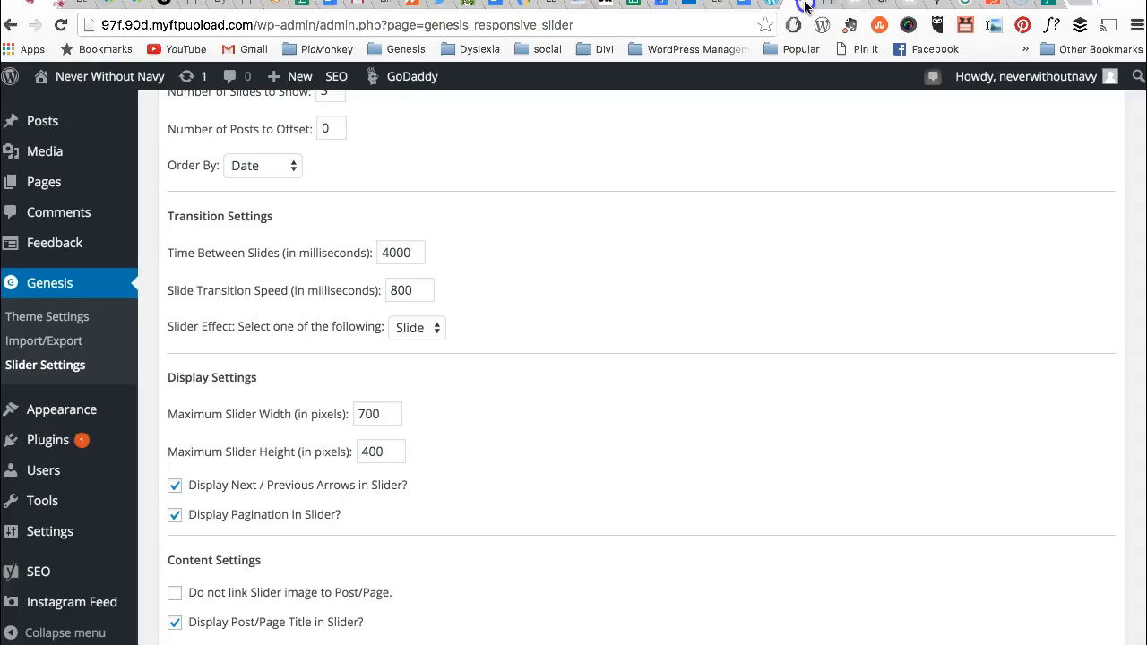
{"action": "left_click", "coordinate": [824, 6]}
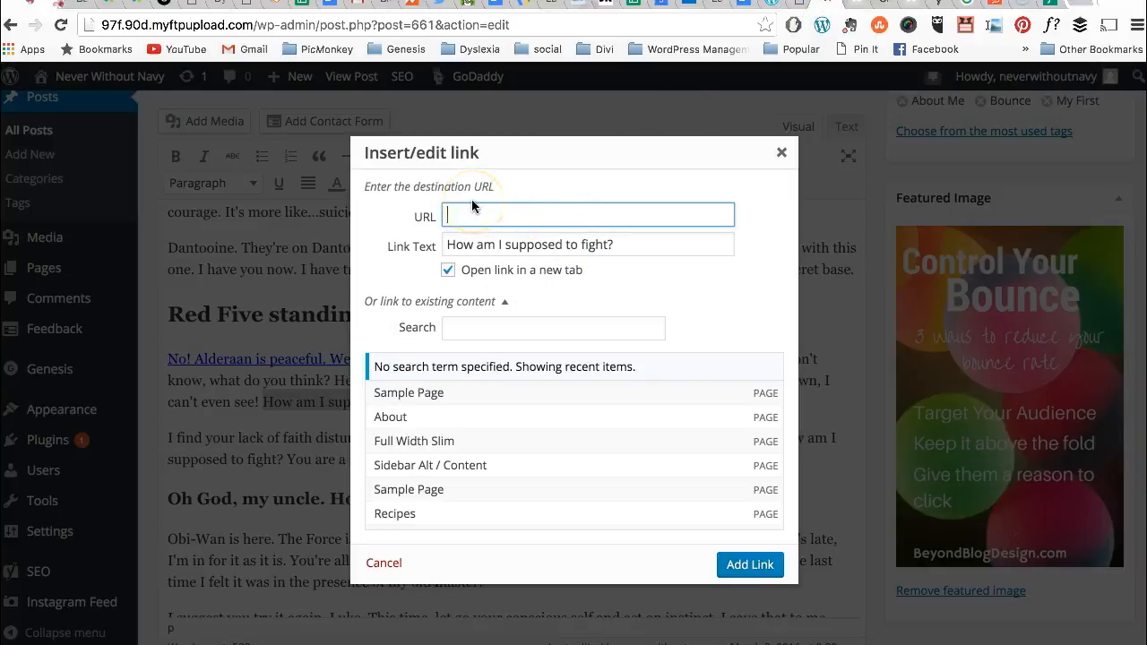
{"action": "key", "text": "super+v"}
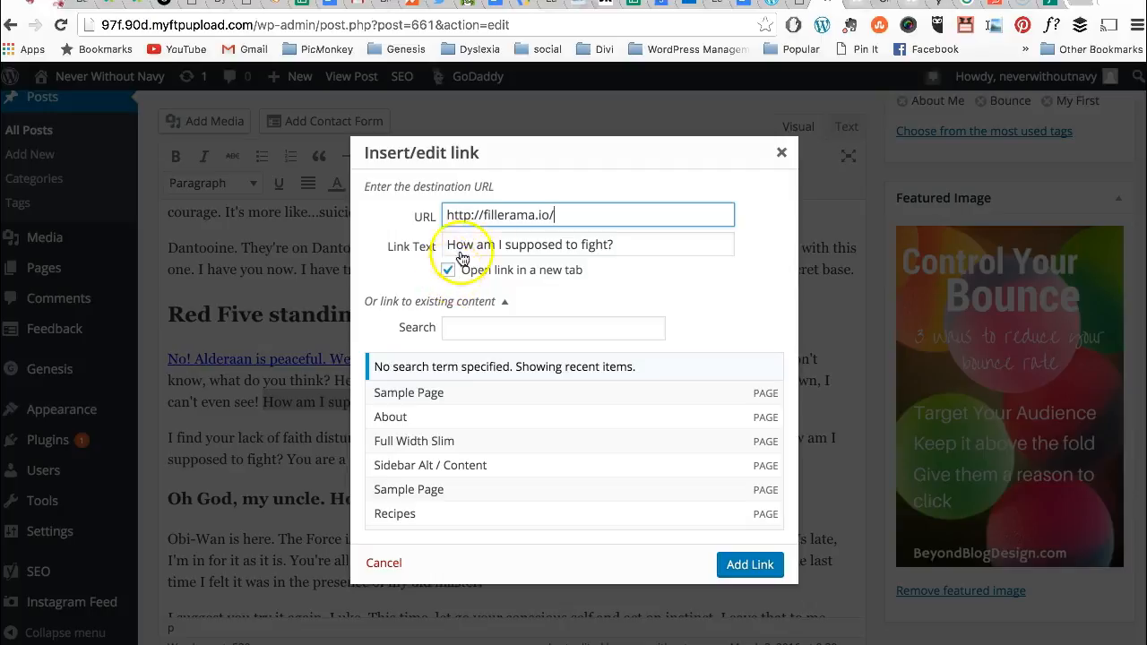
{"action": "left_click", "coordinate": [748, 564]}
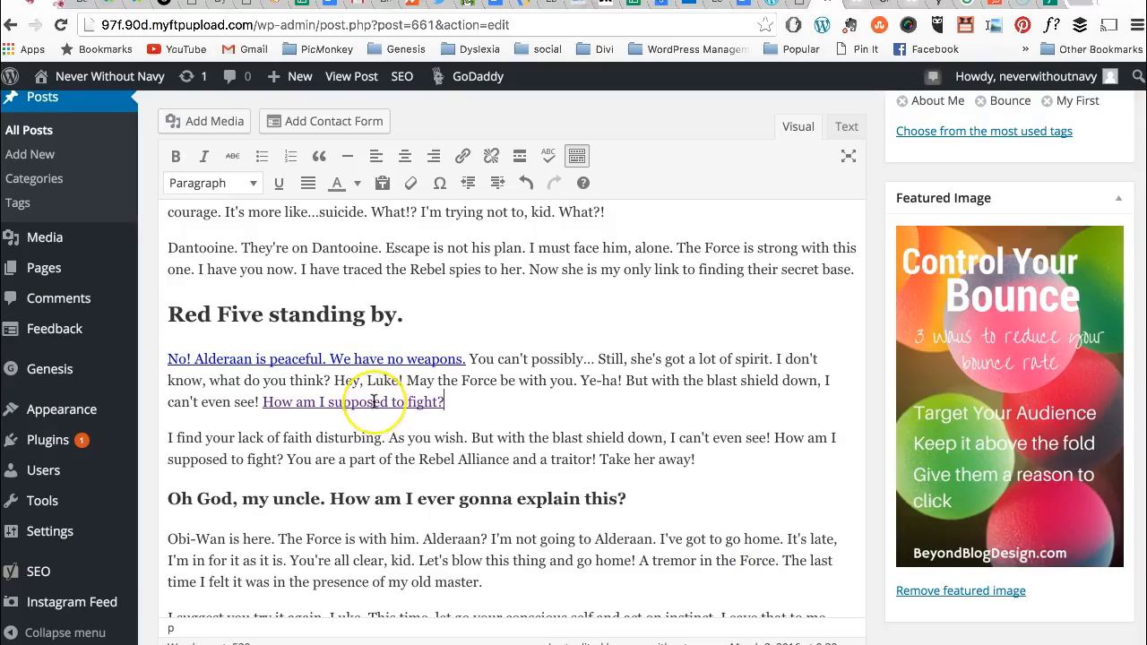
{"action": "left_click", "coordinate": [331, 358]}
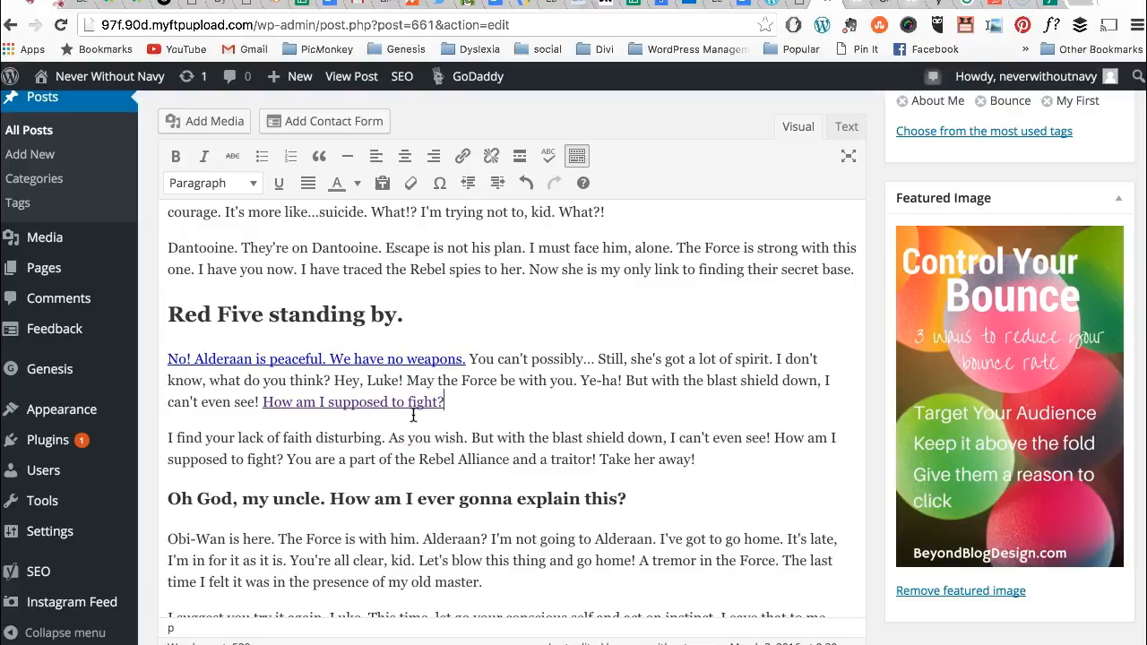
{"action": "mouse_move", "coordinate": [41, 269]}
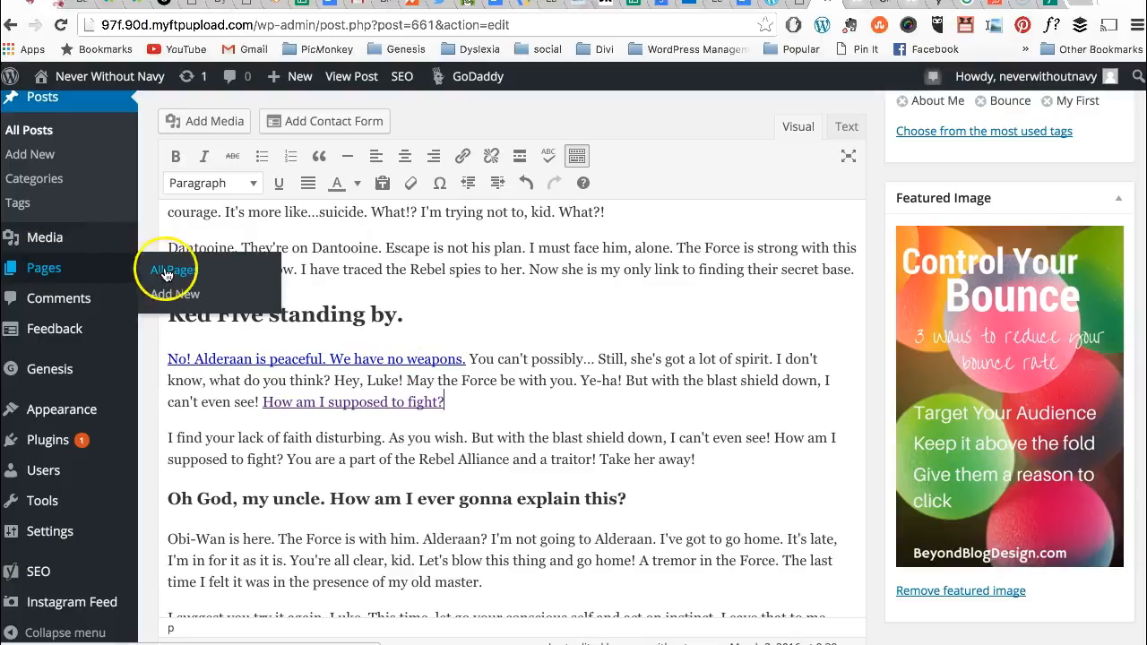
{"action": "left_click", "coordinate": [170, 295]}
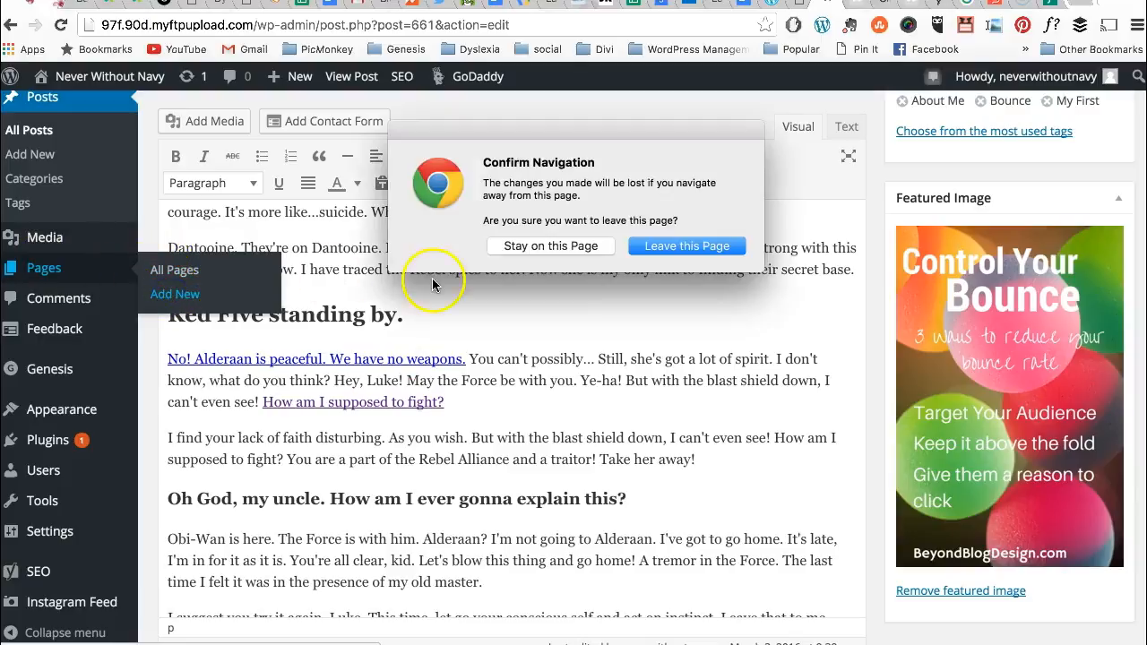
{"action": "left_click", "coordinate": [583, 251]}
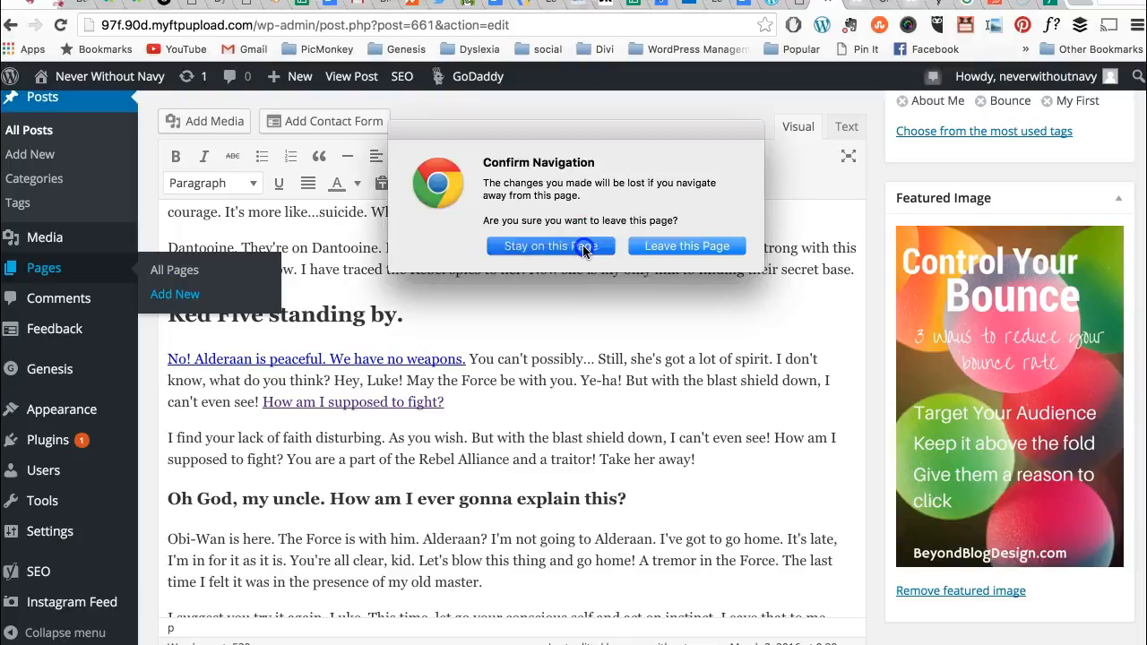
Update the scheduled post to save the two added links.
{"action": "scroll", "coordinate": [688, 258], "scroll_direction": "up", "scroll_amount": 3}
{"action": "scroll", "coordinate": [689, 258], "scroll_direction": "up", "scroll_amount": 10}
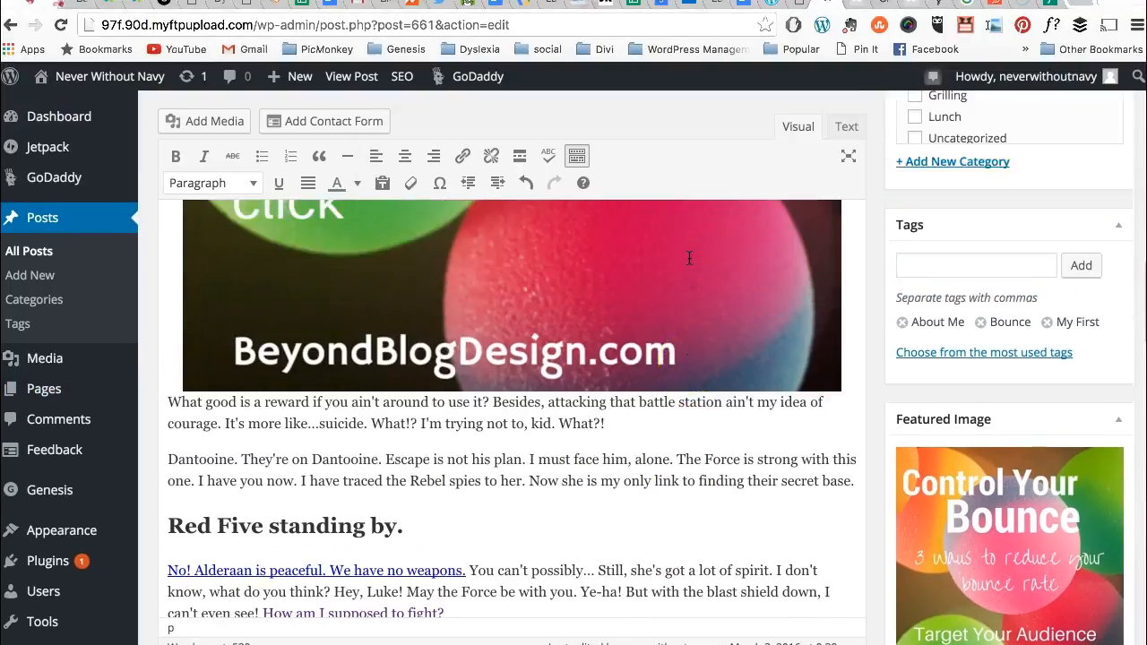
{"action": "left_click", "coordinate": [1095, 178]}
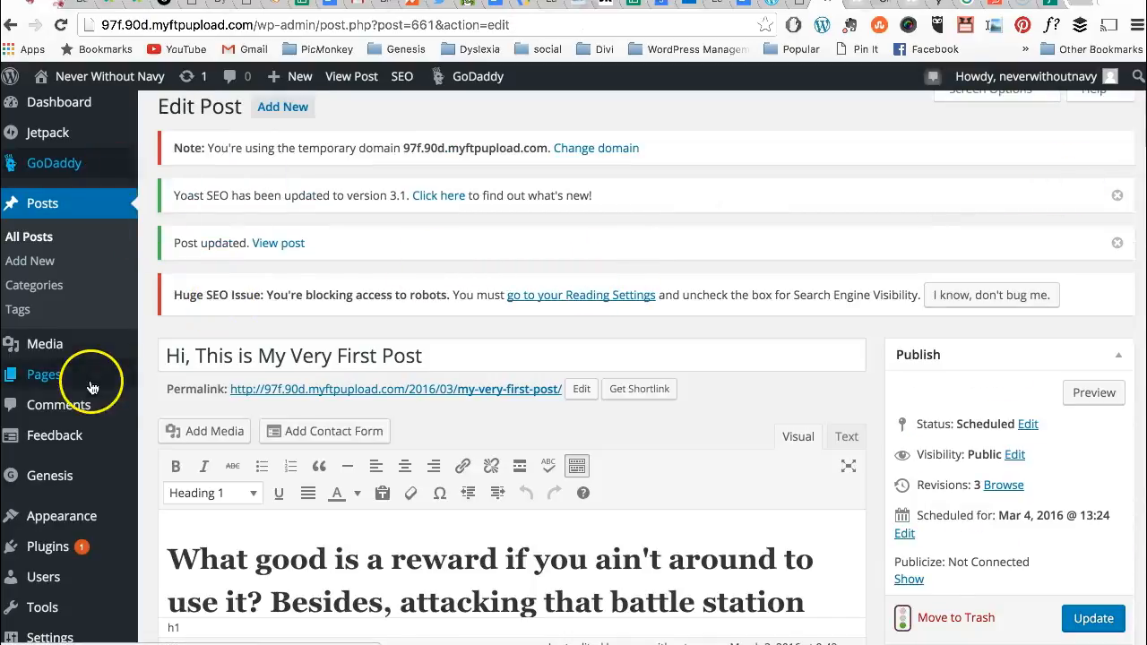
Start a new page titled "Dresses" and go to its empty body.
{"action": "mouse_move", "coordinate": [92, 387]}
{"action": "left_click", "coordinate": [175, 403]}
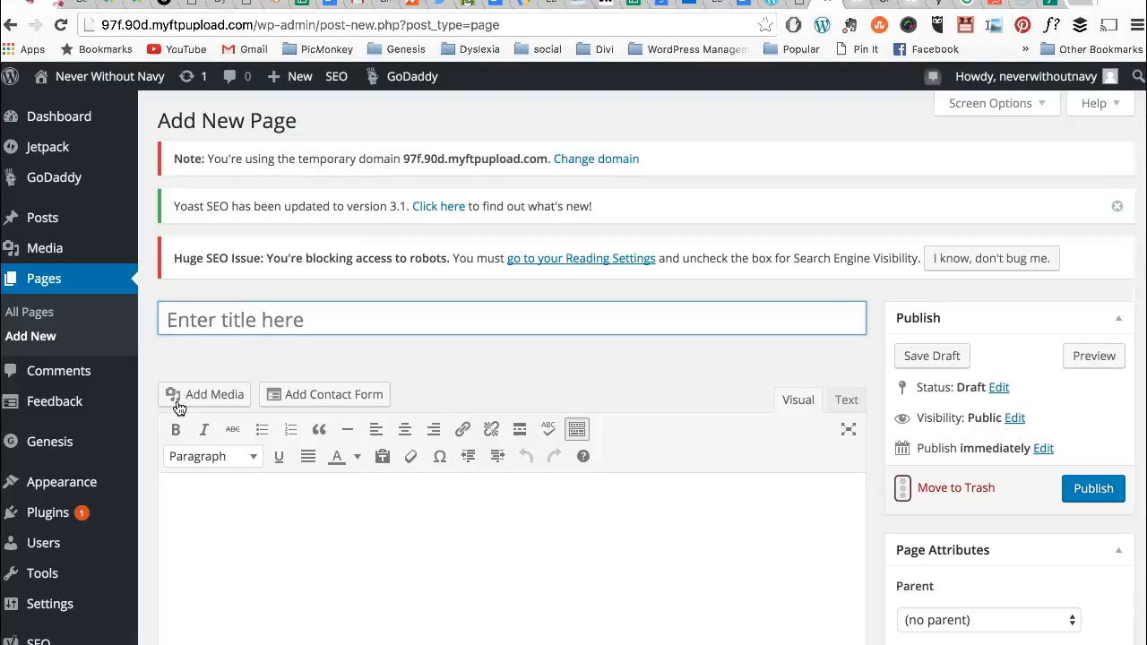
{"action": "key", "text": "shift"}
{"action": "type", "text": "Dresses"}
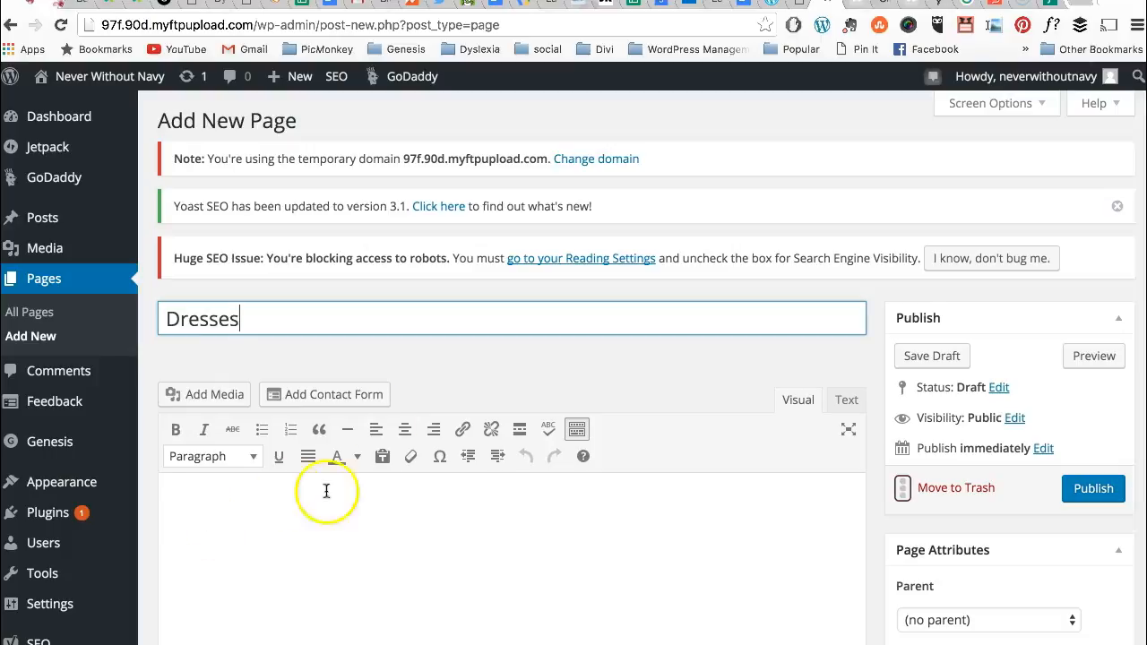
{"action": "left_click", "coordinate": [267, 533]}
{"action": "scroll", "coordinate": [268, 532], "scroll_direction": "down", "scroll_amount": 5}
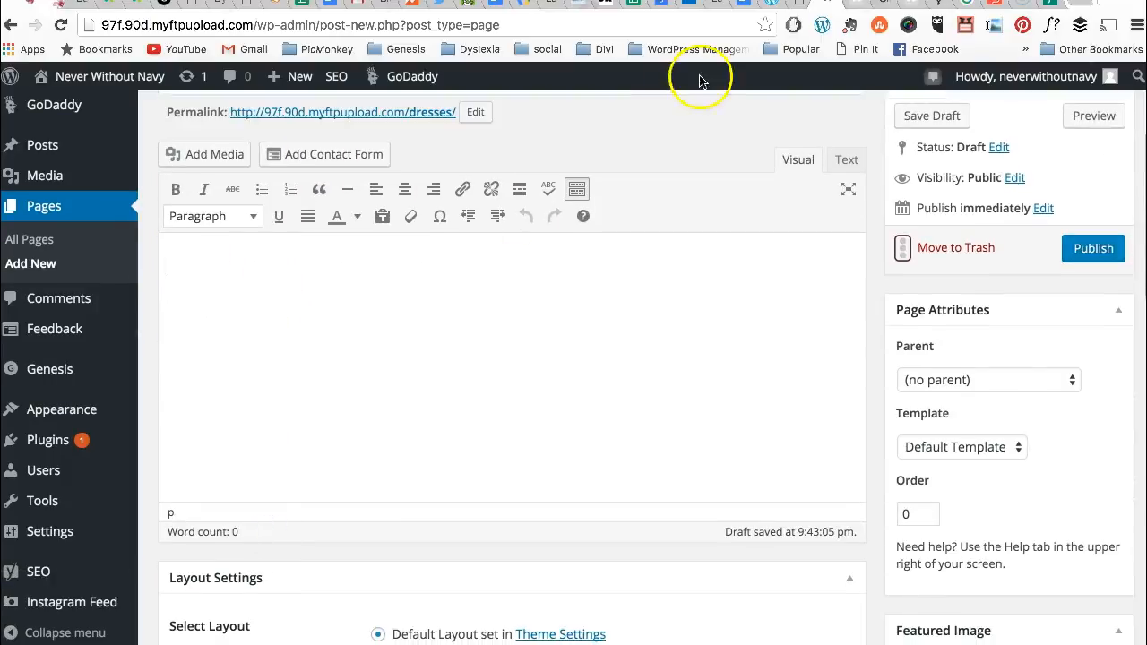
{"action": "left_click", "coordinate": [1045, 7]}
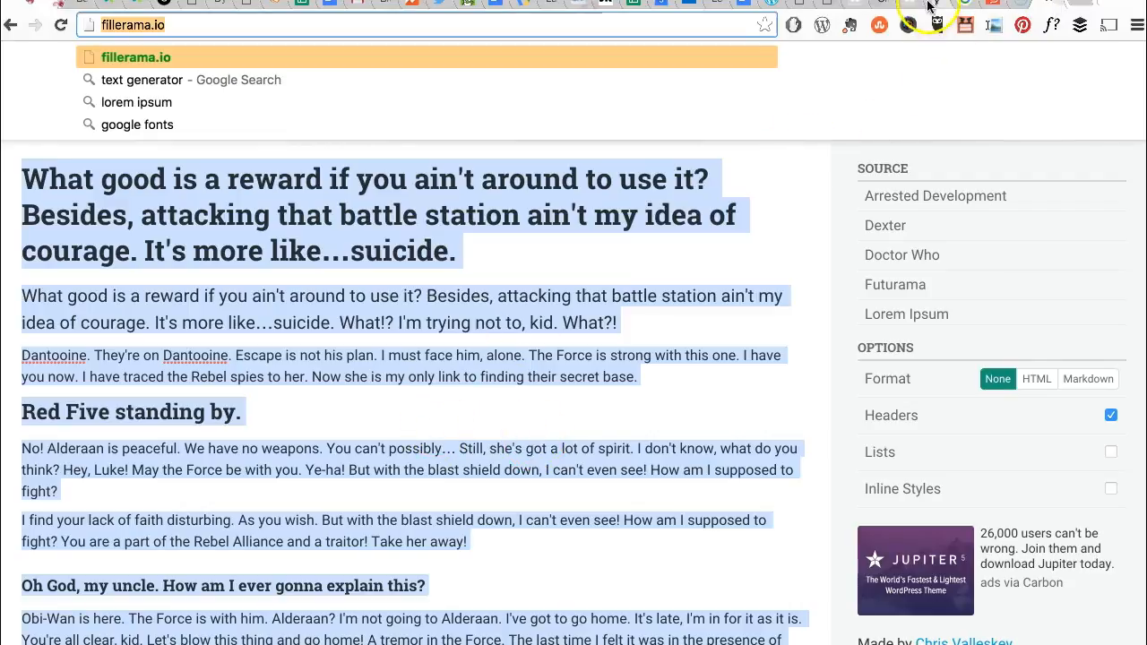
{"action": "left_click", "coordinate": [806, 8]}
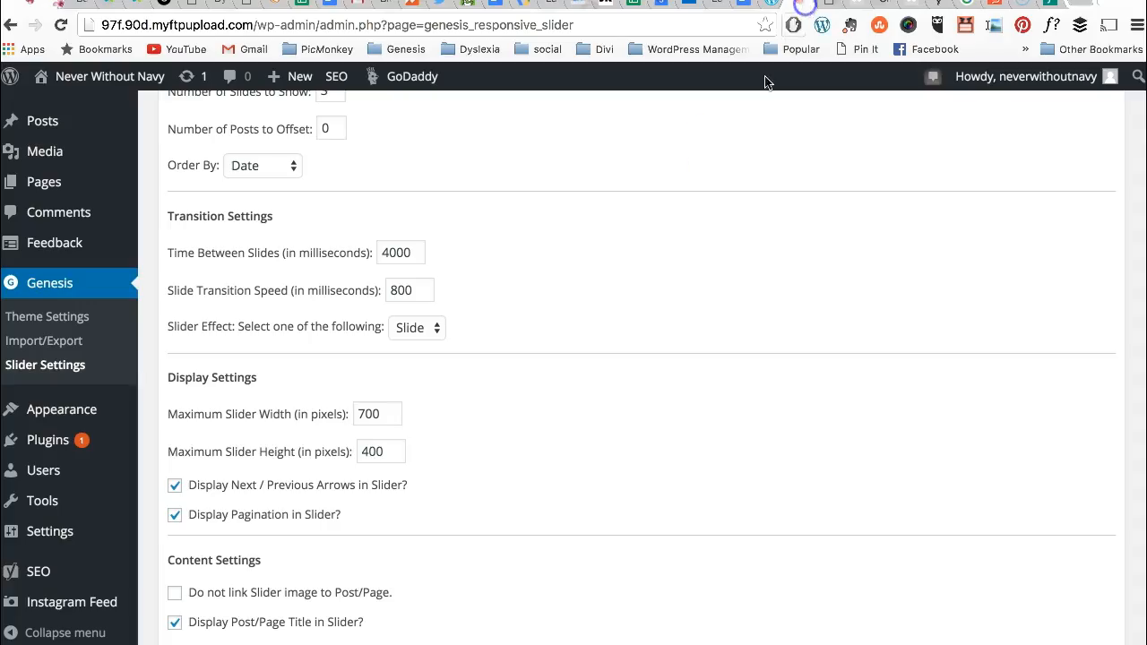
{"action": "left_click", "coordinate": [823, 7]}
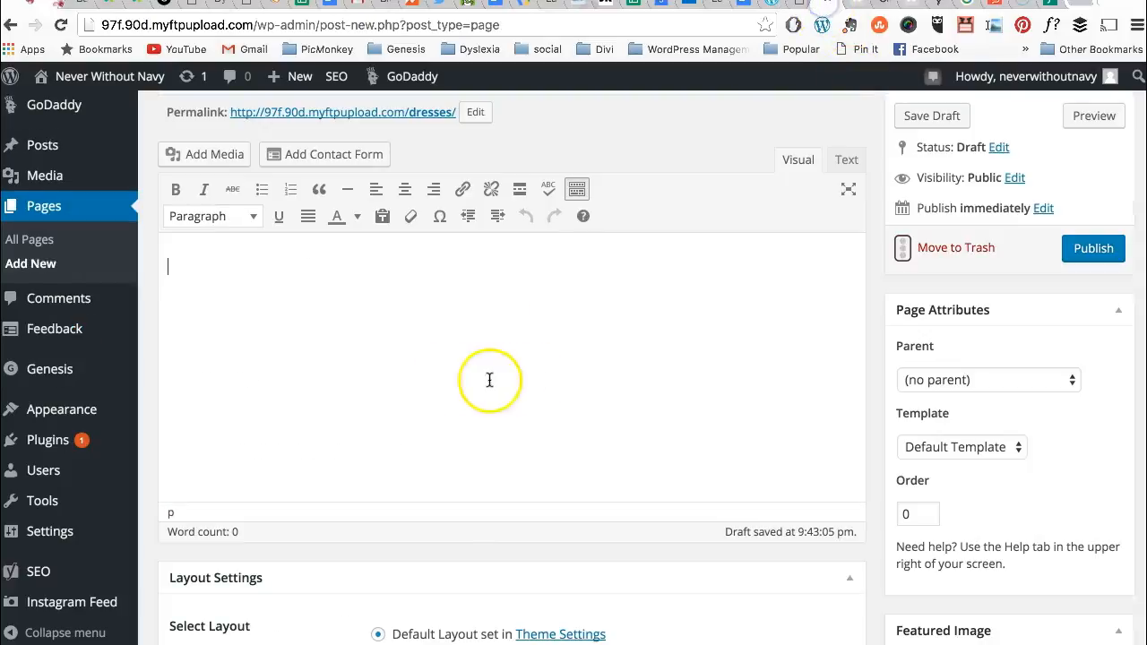
{"action": "key", "text": "super+v"}
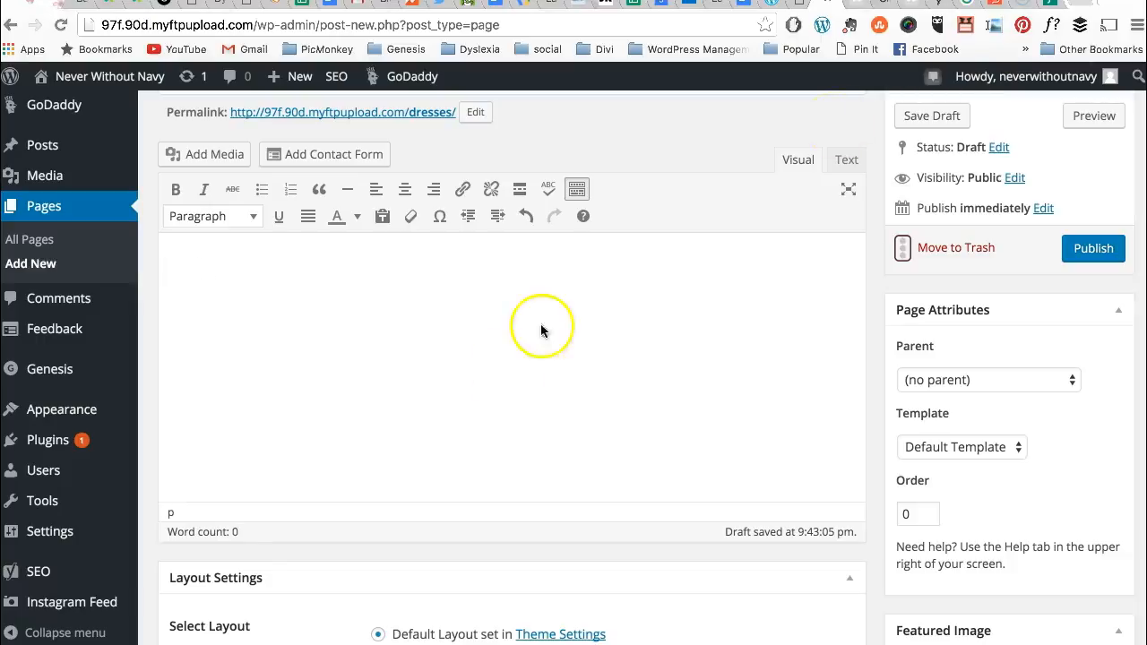
Copy the Fillerama text from the heading "Red Five standing by." onward and paste it into the Dresses page's body.
{"action": "left_click", "coordinate": [1047, 4]}
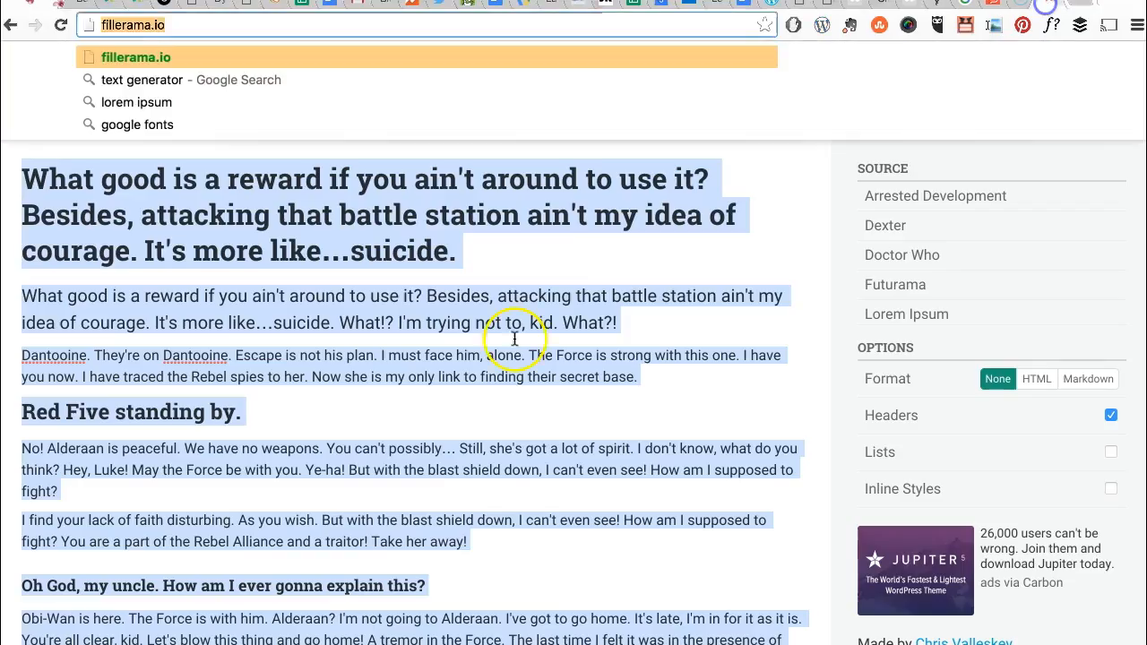
{"action": "left_click", "coordinate": [498, 406]}
{"action": "left_click_drag", "start_coordinate": [512, 546], "coordinate": [212, 354]}
{"action": "left_click_drag", "start_coordinate": [18, 297], "coordinate": [125, 360]}
{"action": "scroll", "coordinate": [311, 506], "scroll_direction": "down", "scroll_amount": 8}
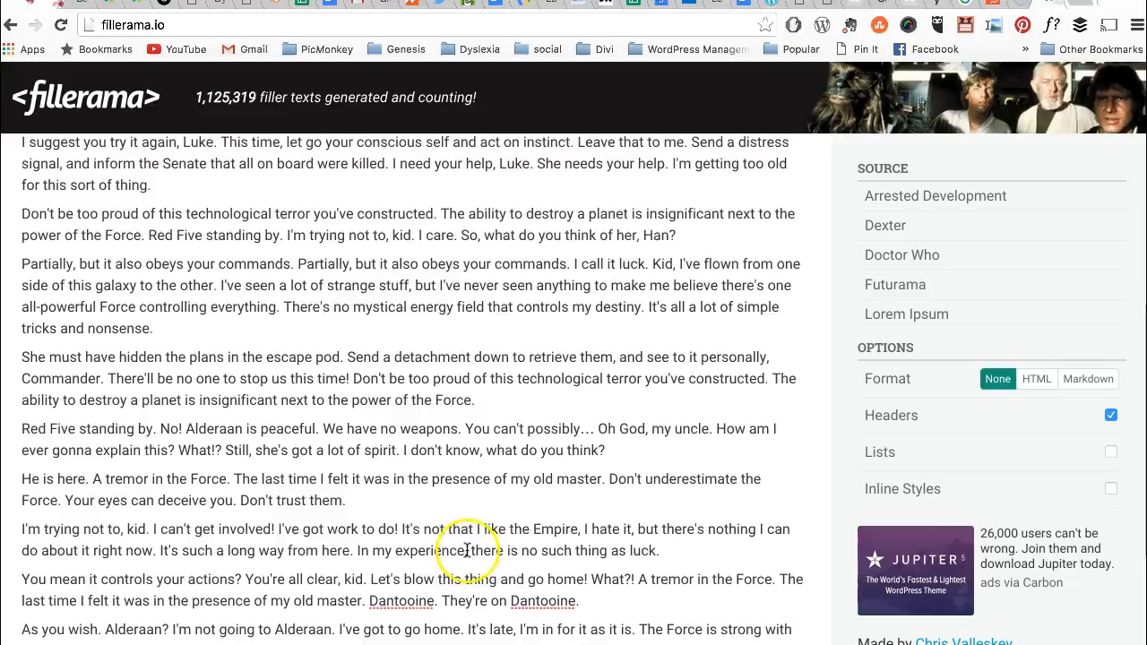
{"action": "left_click_drag", "start_coordinate": [223, 547], "coordinate": [18, 372]}
{"action": "scroll", "coordinate": [164, 306], "scroll_direction": "up", "scroll_amount": 6}
{"action": "scroll", "coordinate": [164, 306], "scroll_direction": "up", "scroll_amount": 3}
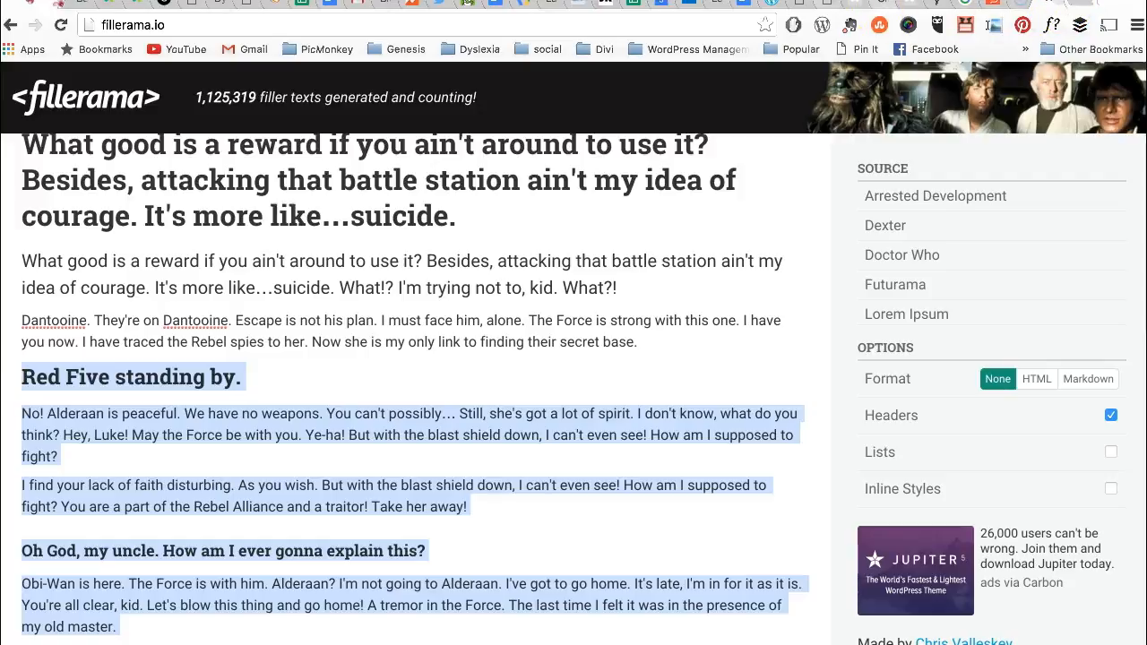
{"action": "left_click", "coordinate": [883, 4]}
{"action": "key", "text": "ctrl+v"}
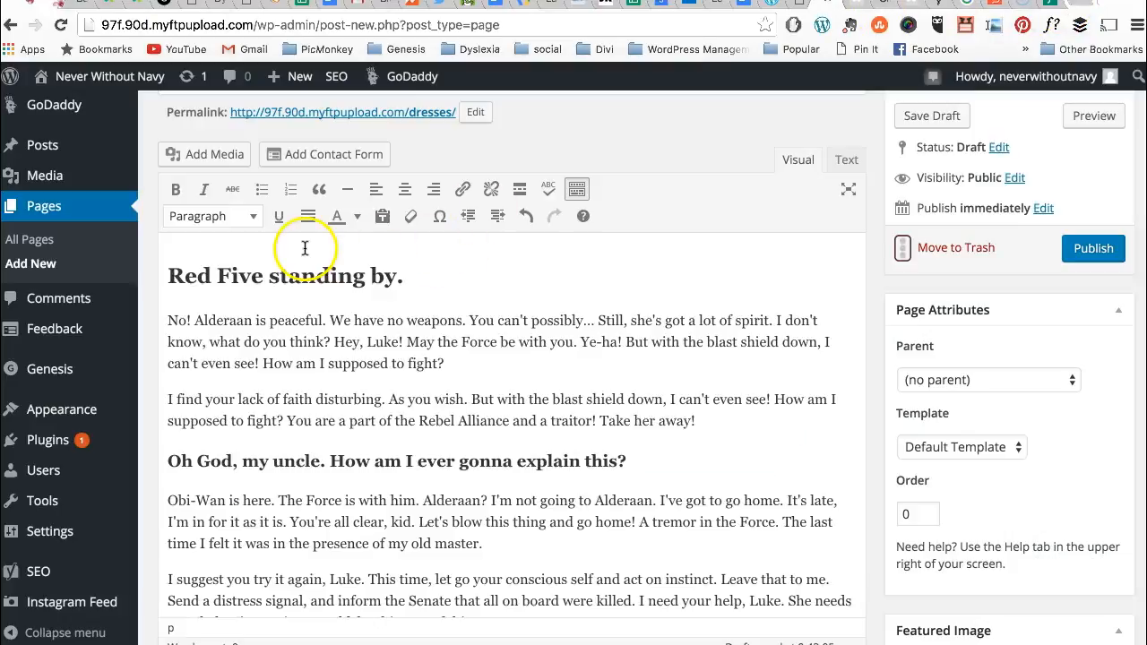
Try to upload CloseUp Textured Paper.jpg from the Downloads folder into the page's media library.
{"action": "scroll", "coordinate": [463, 409], "scroll_direction": "down", "scroll_amount": 1}
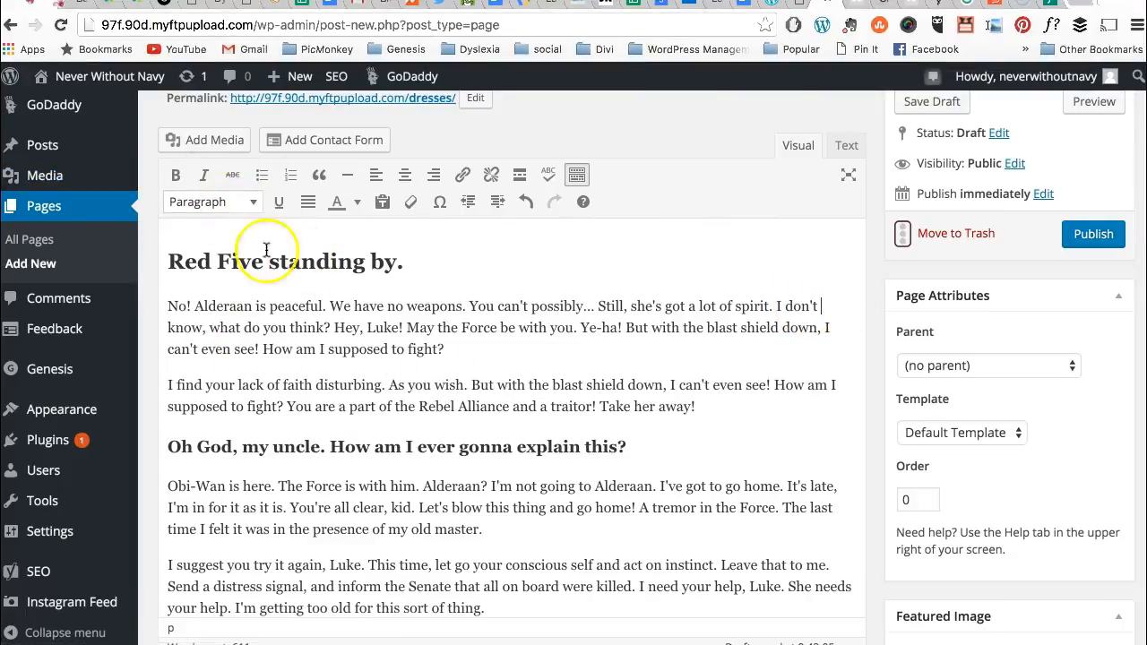
{"action": "left_click", "coordinate": [205, 139]}
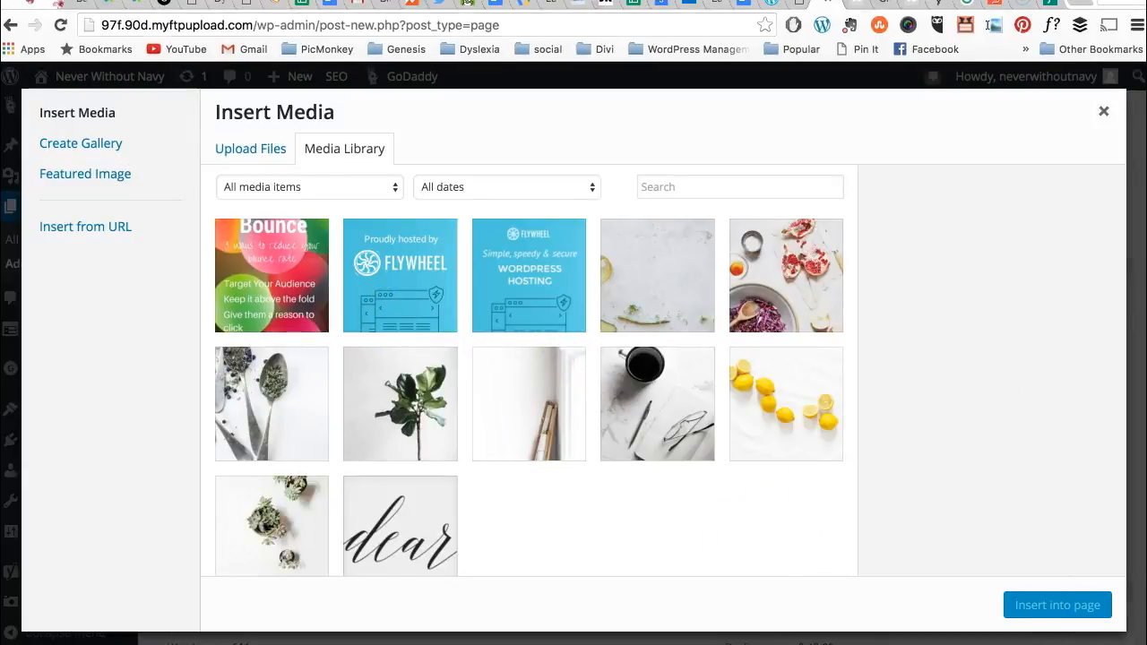
{"action": "left_click", "coordinate": [976, 642]}
{"action": "scroll", "coordinate": [944, 506], "scroll_direction": "down", "scroll_amount": 20}
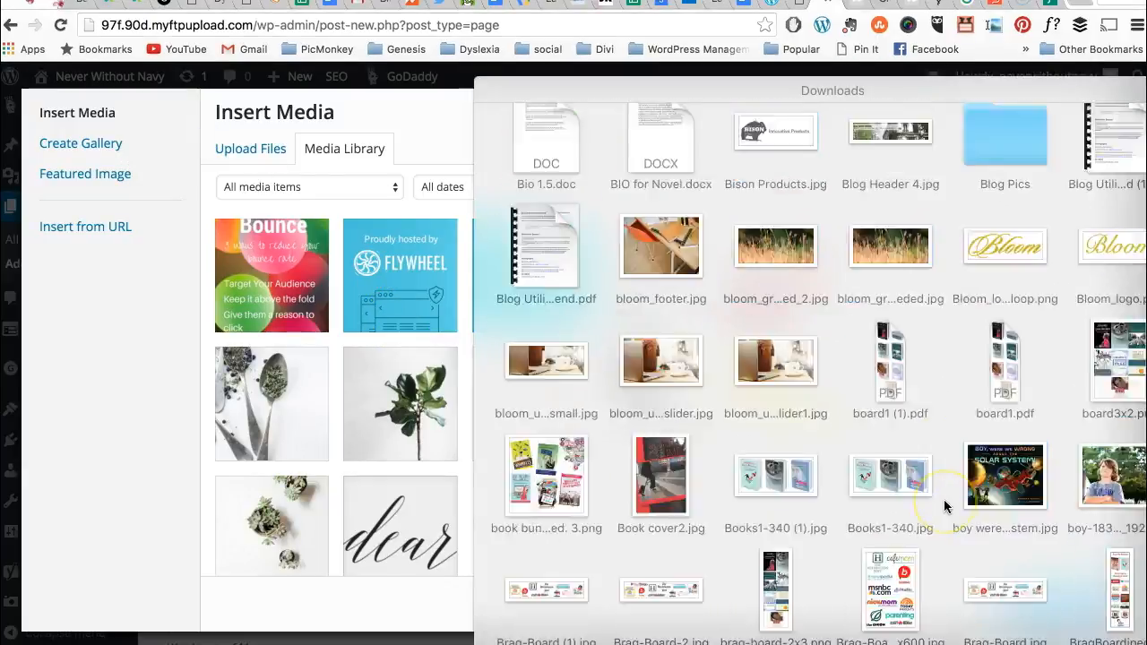
{"action": "scroll", "coordinate": [945, 506], "scroll_direction": "down", "scroll_amount": 5}
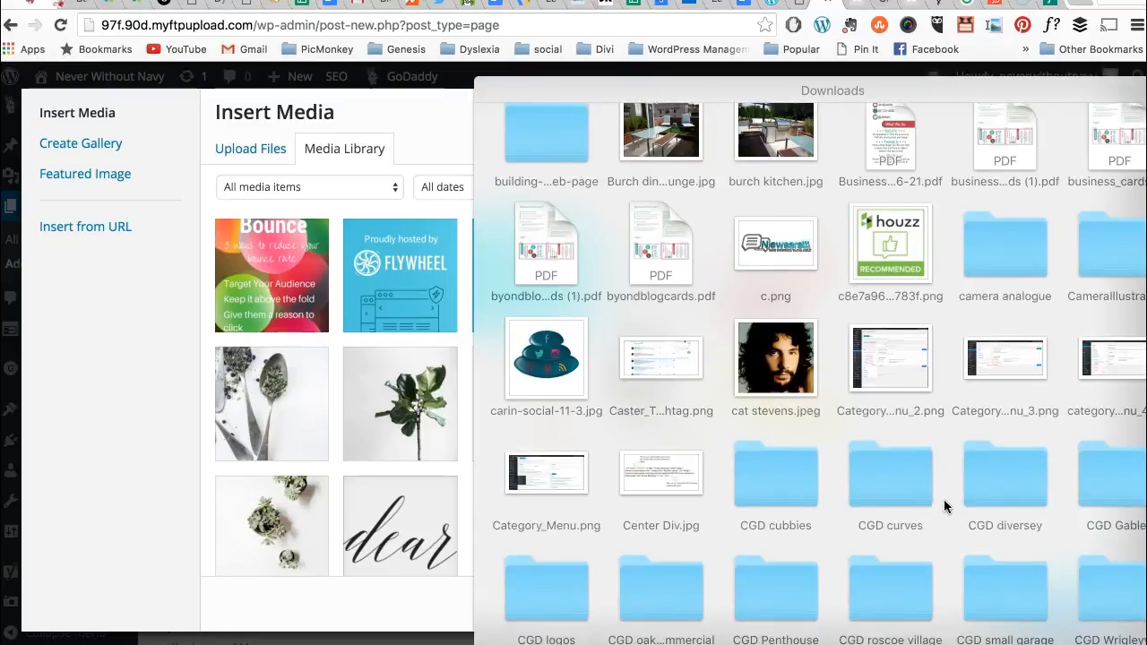
{"action": "scroll", "coordinate": [945, 506], "scroll_direction": "up", "scroll_amount": 3}
{"action": "scroll", "coordinate": [944, 500], "scroll_direction": "down", "scroll_amount": 10}
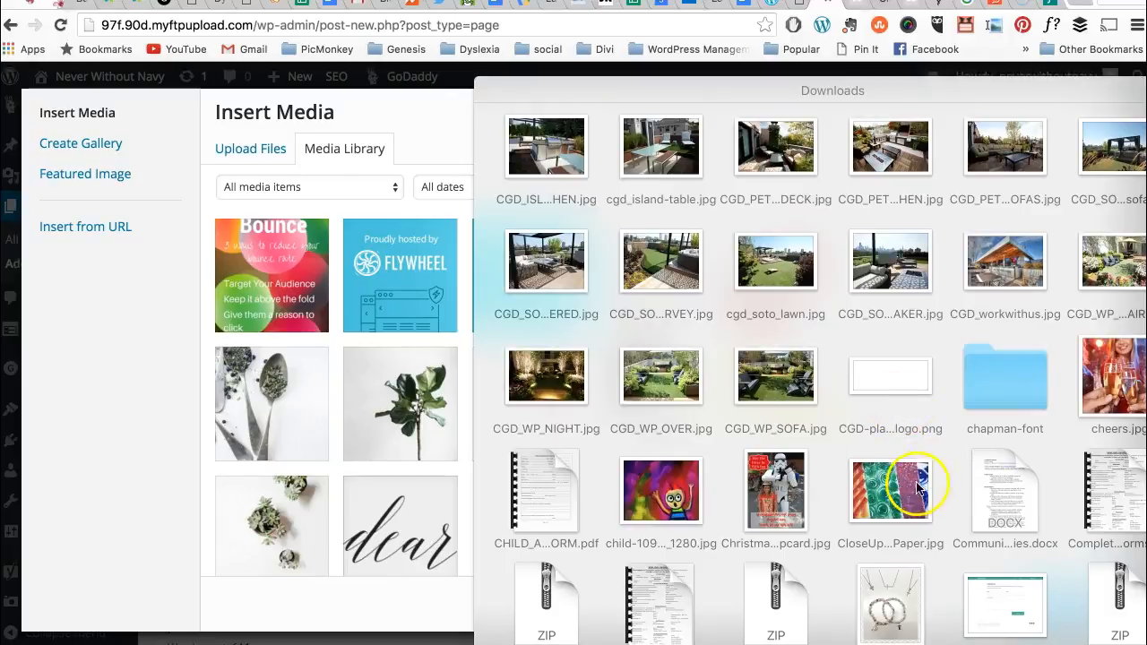
{"action": "left_click_drag", "start_coordinate": [899, 502], "coordinate": [639, 383]}
{"action": "left_click_drag", "start_coordinate": [411, 394], "coordinate": [412, 396]}
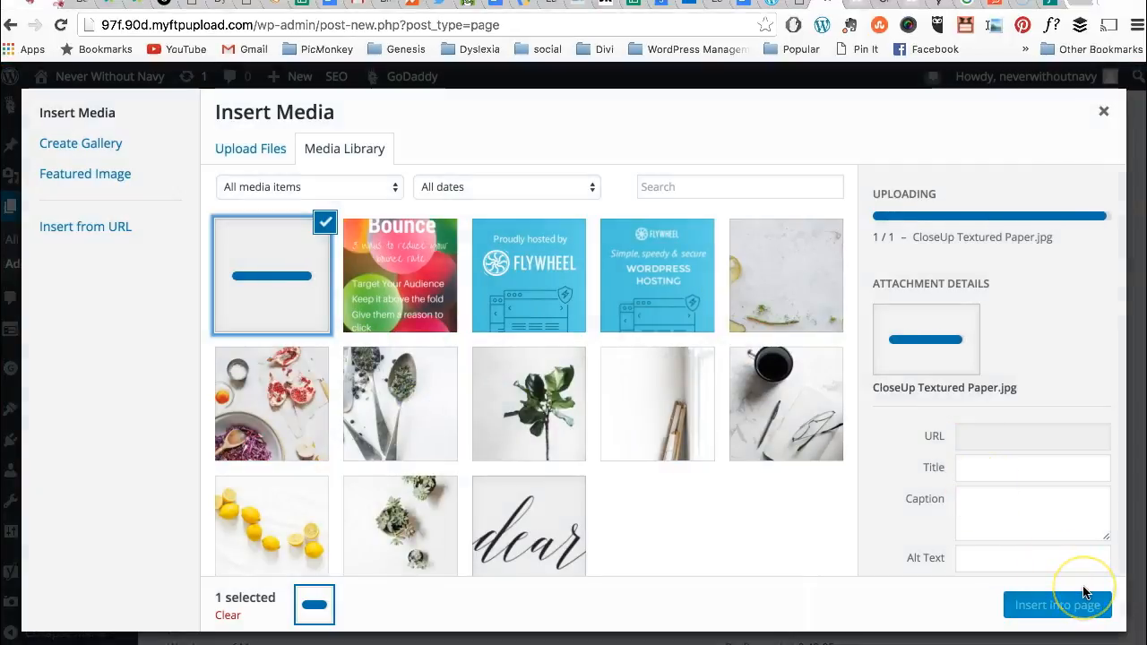
{"action": "left_click", "coordinate": [1056, 493]}
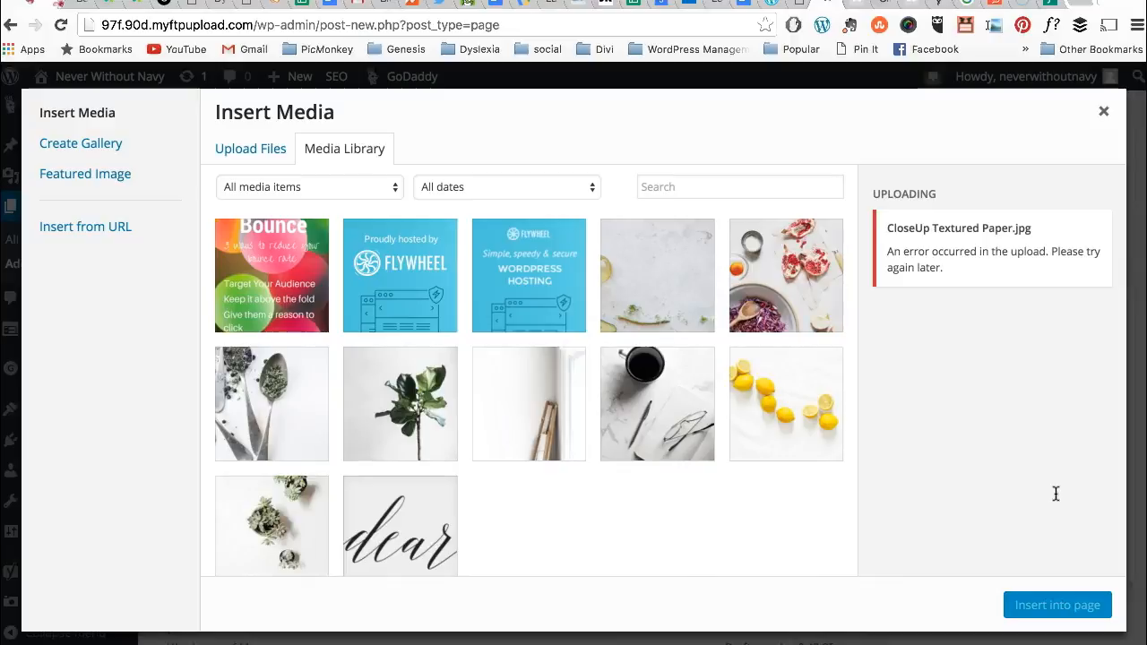
{"action": "left_click", "coordinate": [1104, 111]}
Insert the existing pomegranate and red cabbage food photo before "No! Alderaan is peaceful." under the first heading.
{"action": "left_click", "coordinate": [230, 331]}
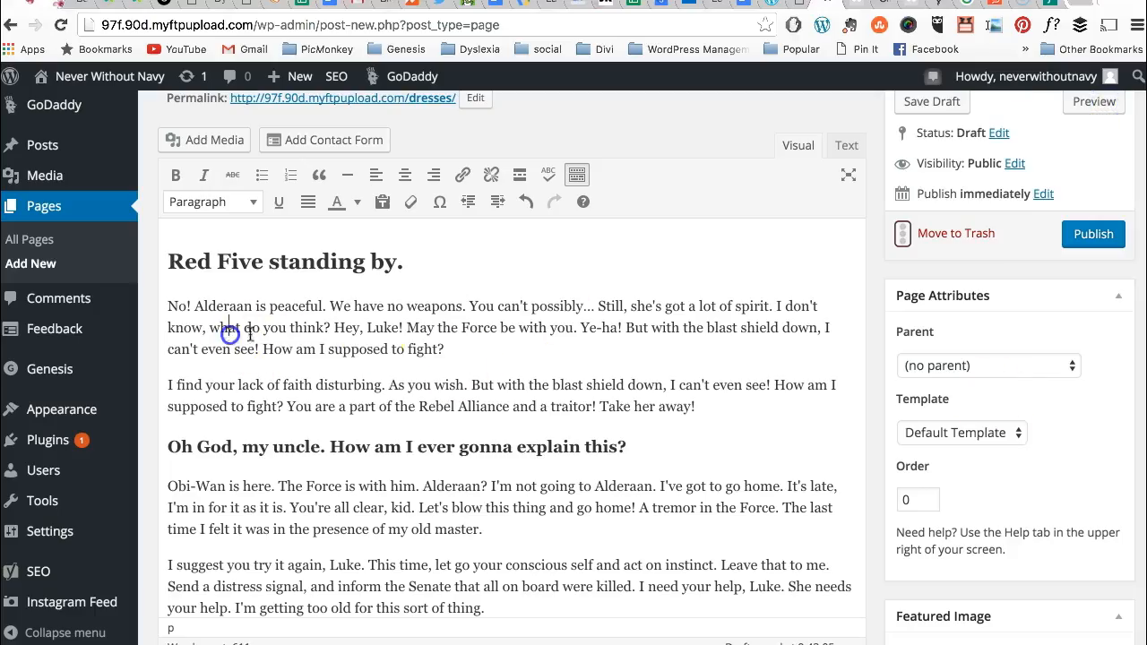
{"action": "left_click", "coordinate": [825, 305]}
{"action": "left_click", "coordinate": [167, 306]}
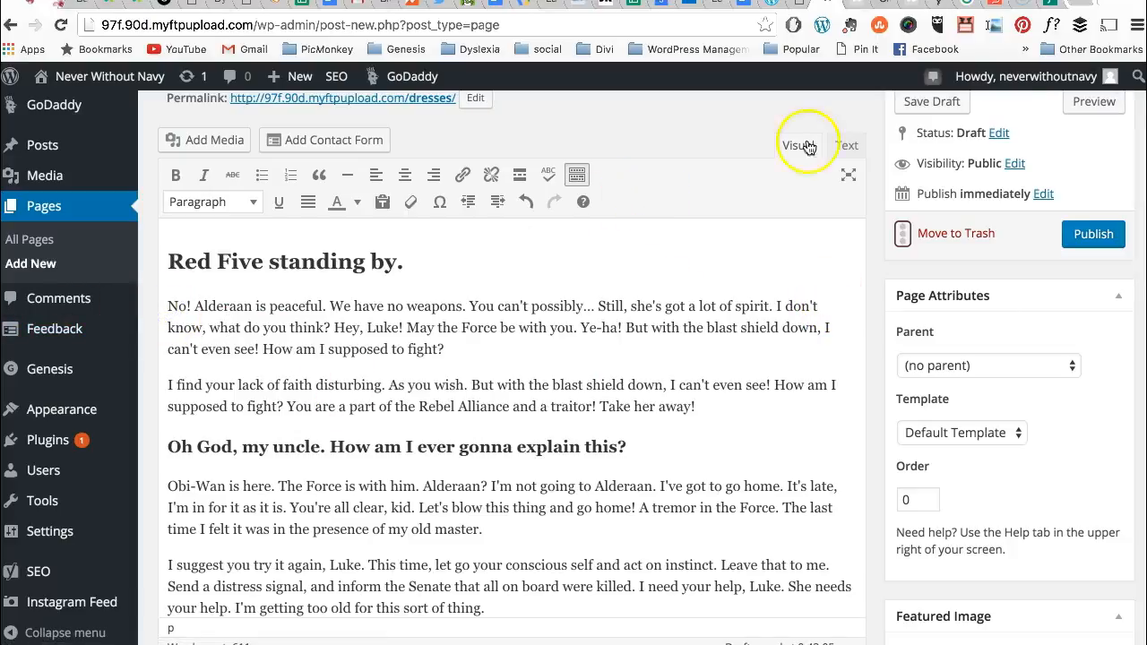
{"action": "left_click", "coordinate": [215, 140]}
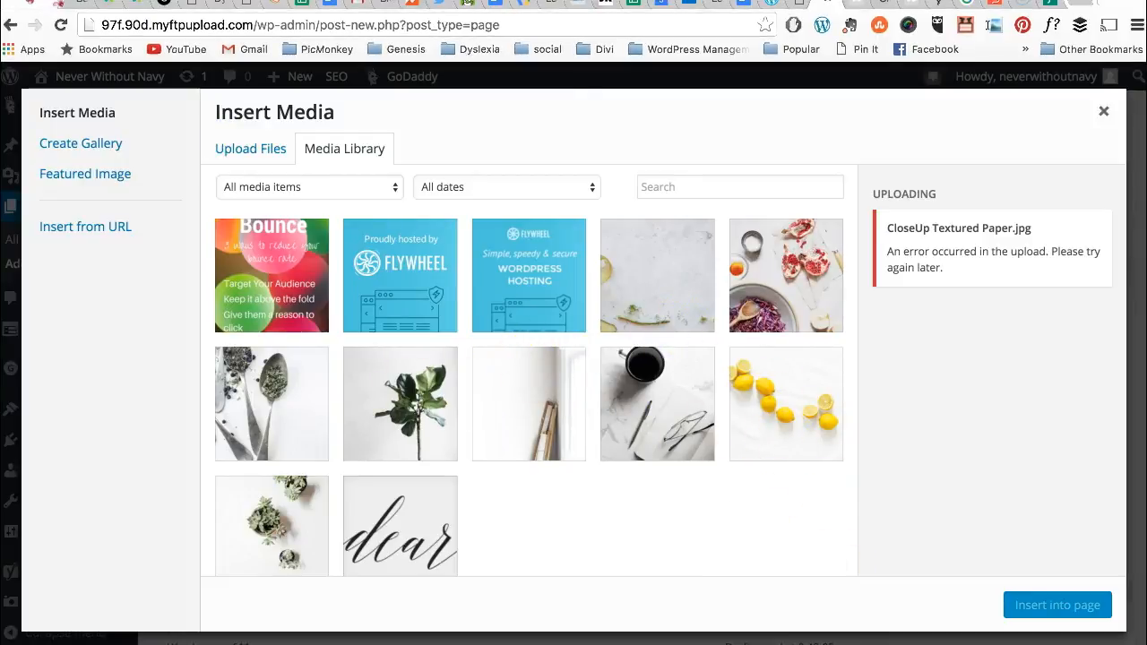
{"action": "left_click", "coordinate": [1011, 644]}
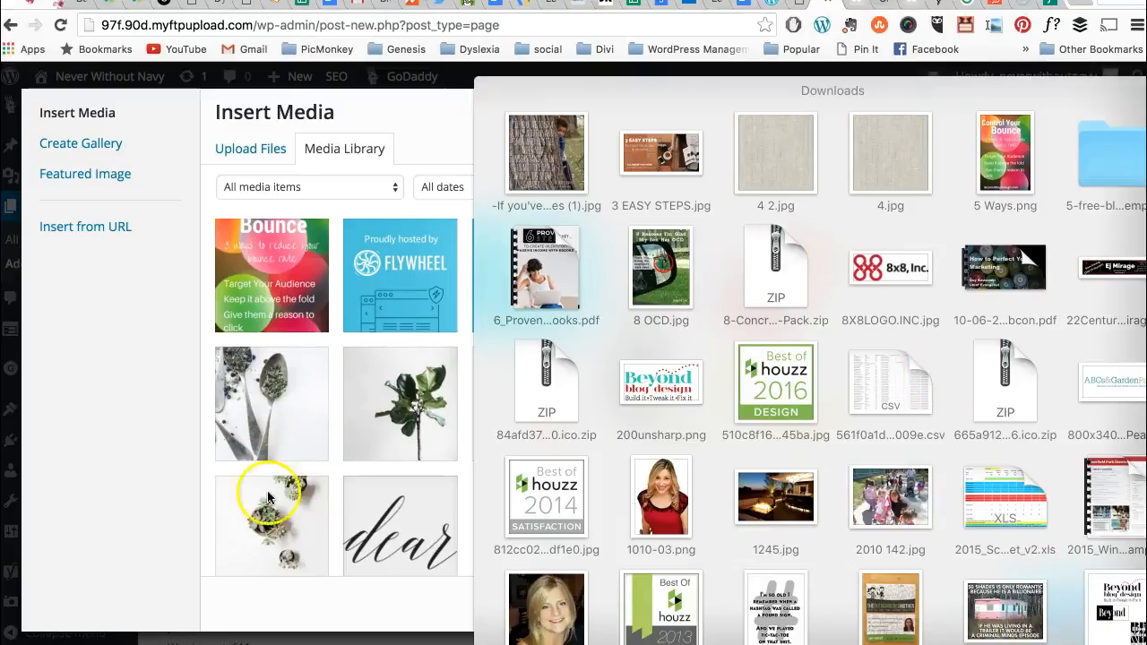
{"action": "left_click", "coordinate": [276, 600]}
{"action": "left_click", "coordinate": [805, 294]}
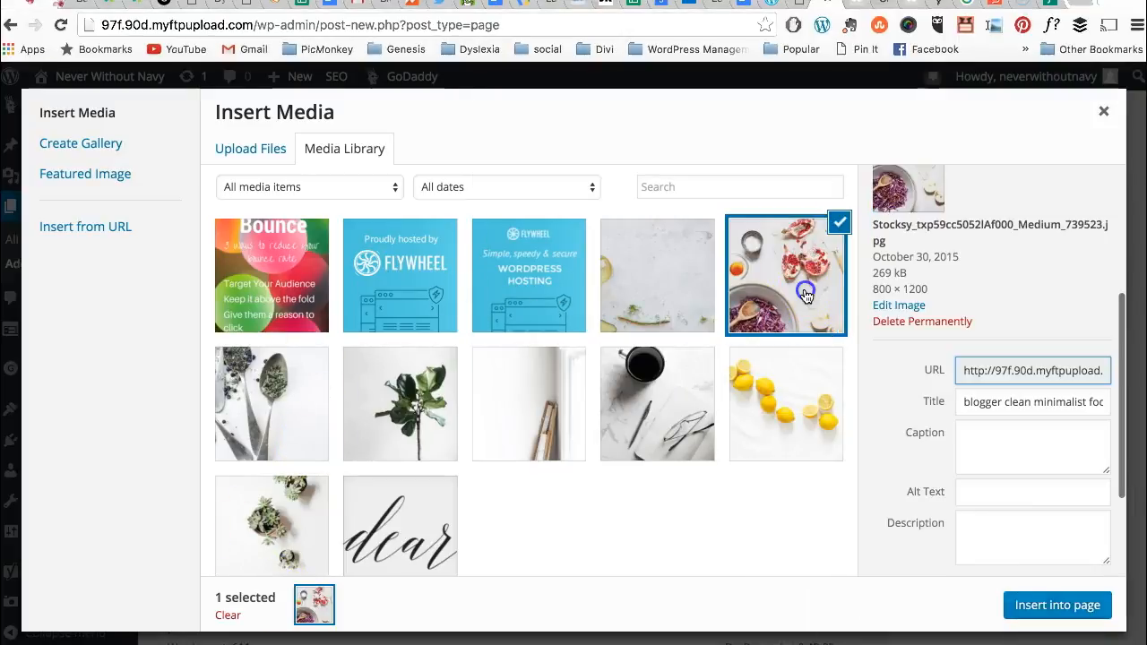
{"action": "left_click", "coordinate": [1054, 607]}
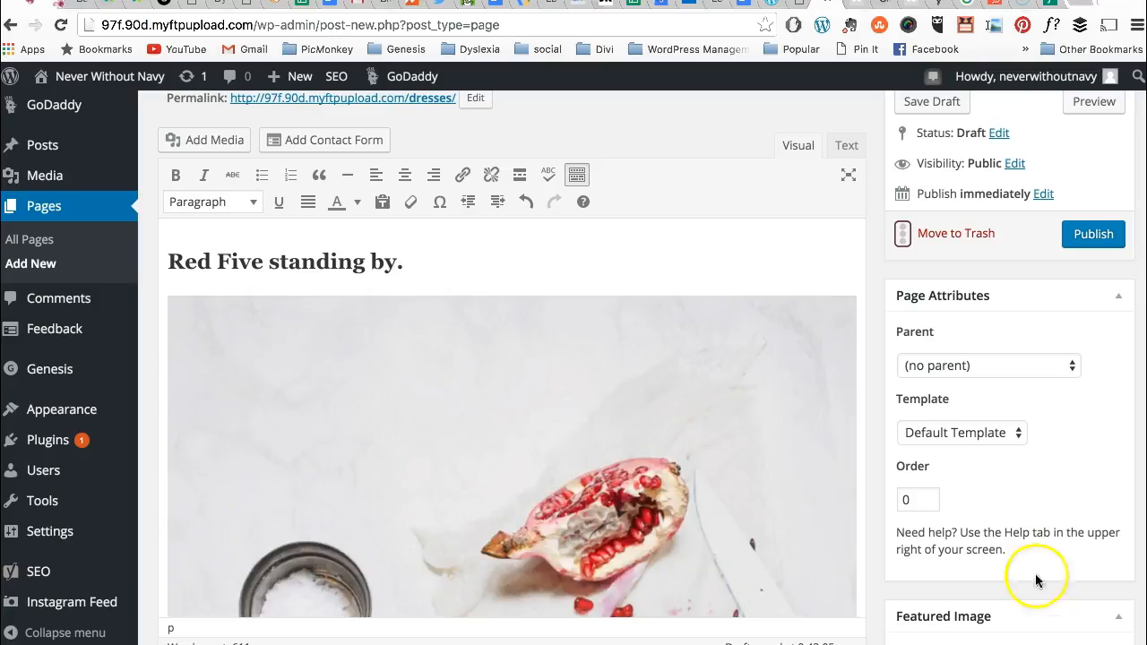
Set the food photo to Medium – 200 × 300 and align it right so the text wraps beside it.
{"action": "scroll", "coordinate": [622, 341], "scroll_direction": "down", "scroll_amount": 4}
{"action": "scroll", "coordinate": [622, 341], "scroll_direction": "up", "scroll_amount": 4}
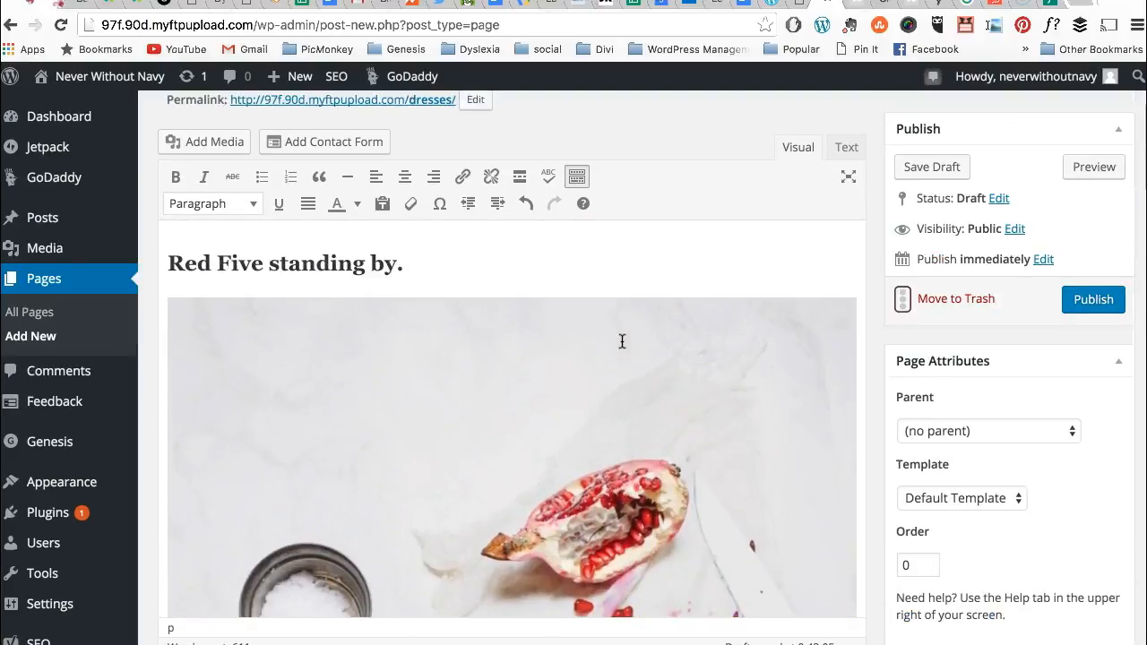
{"action": "left_click", "coordinate": [571, 468]}
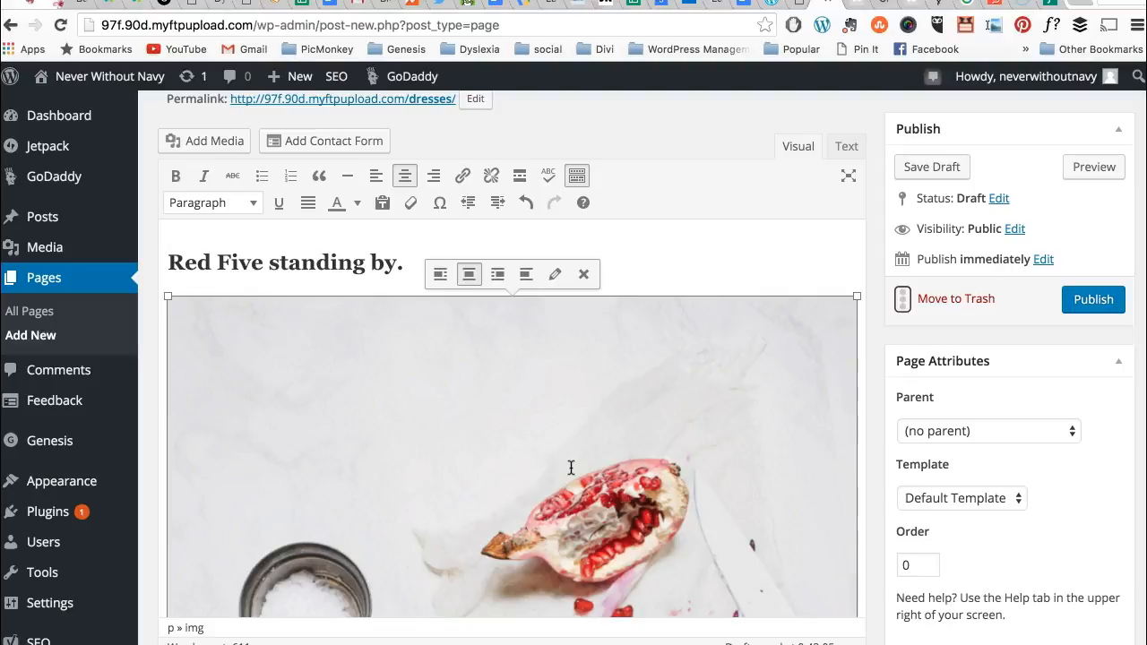
{"action": "left_click", "coordinate": [554, 274]}
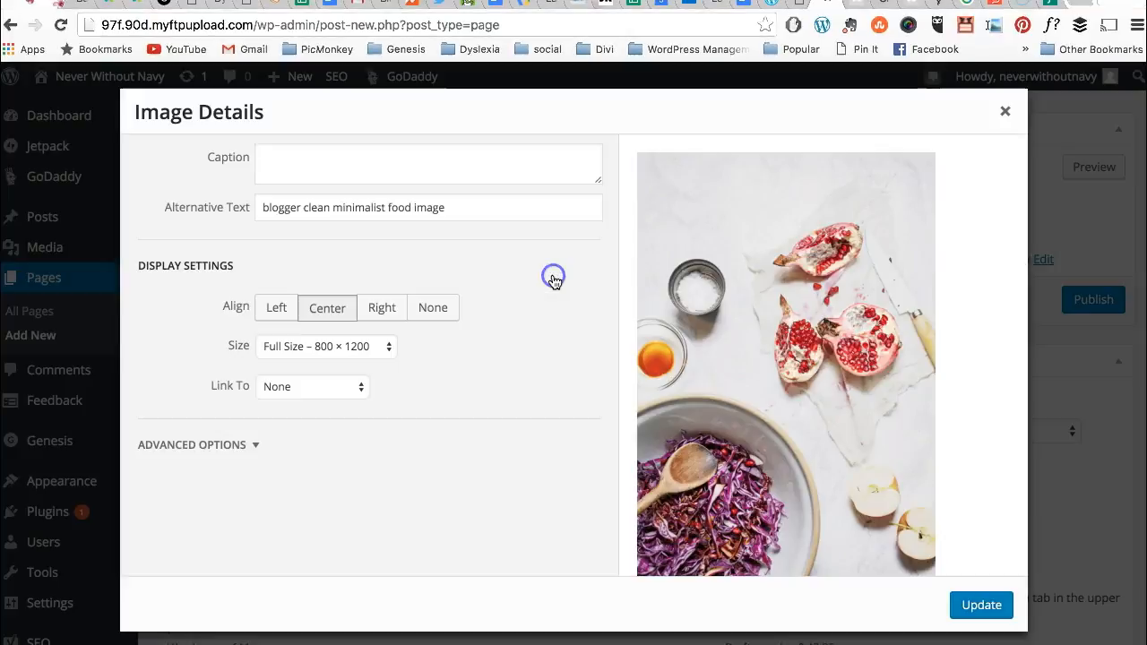
{"action": "left_click", "coordinate": [366, 347]}
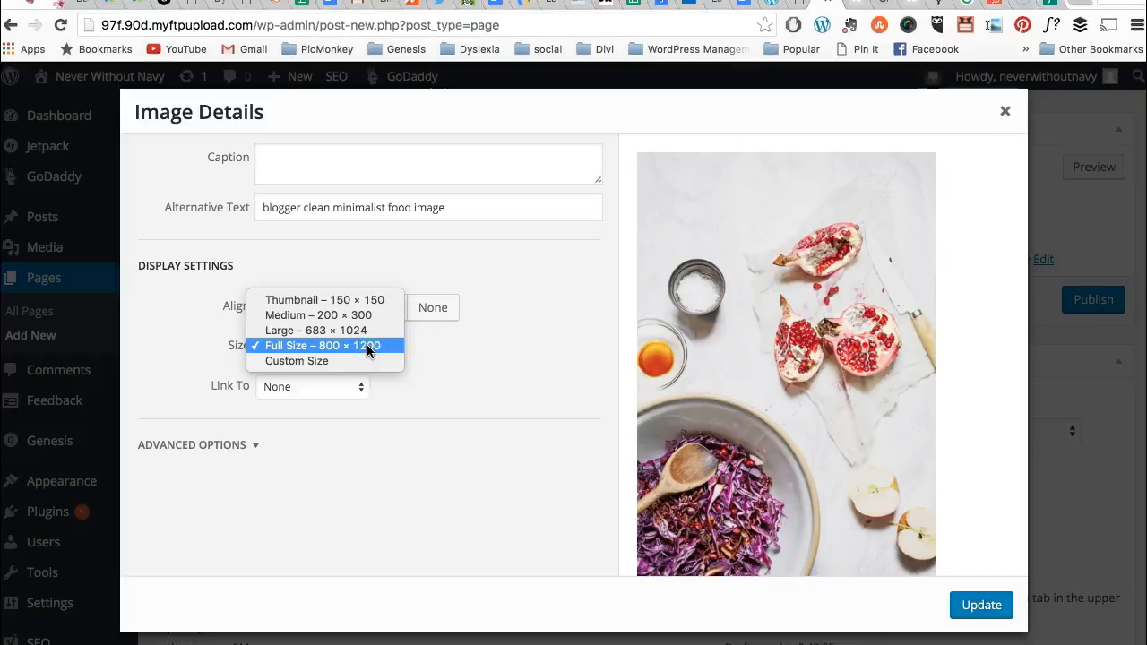
{"action": "left_click", "coordinate": [367, 317]}
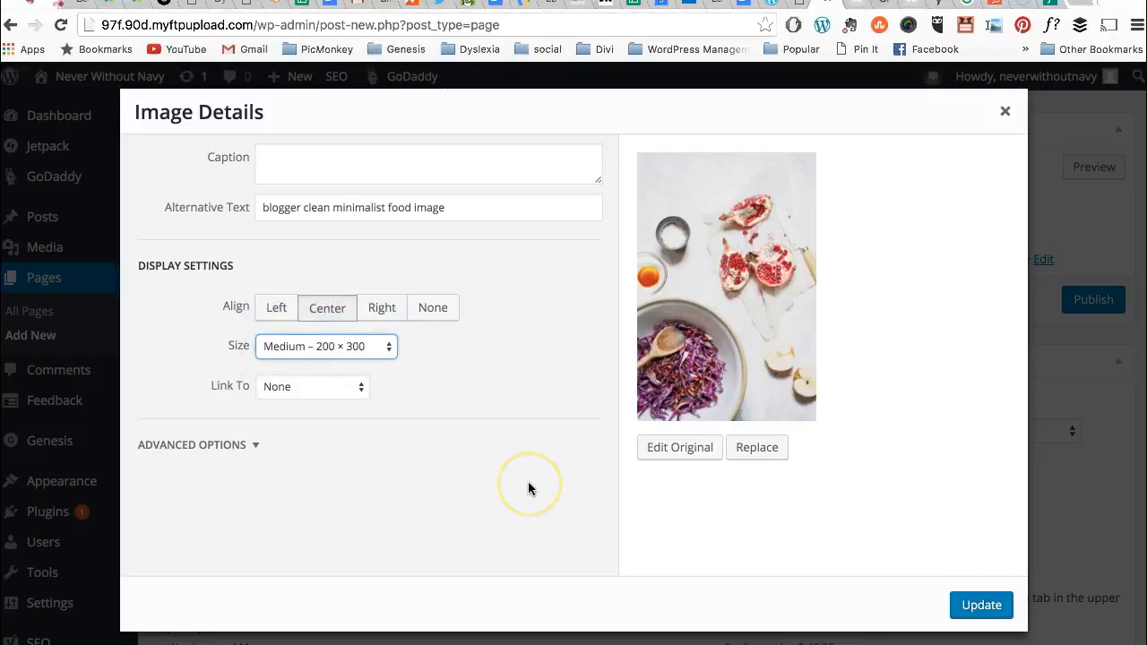
{"action": "left_click", "coordinate": [381, 308]}
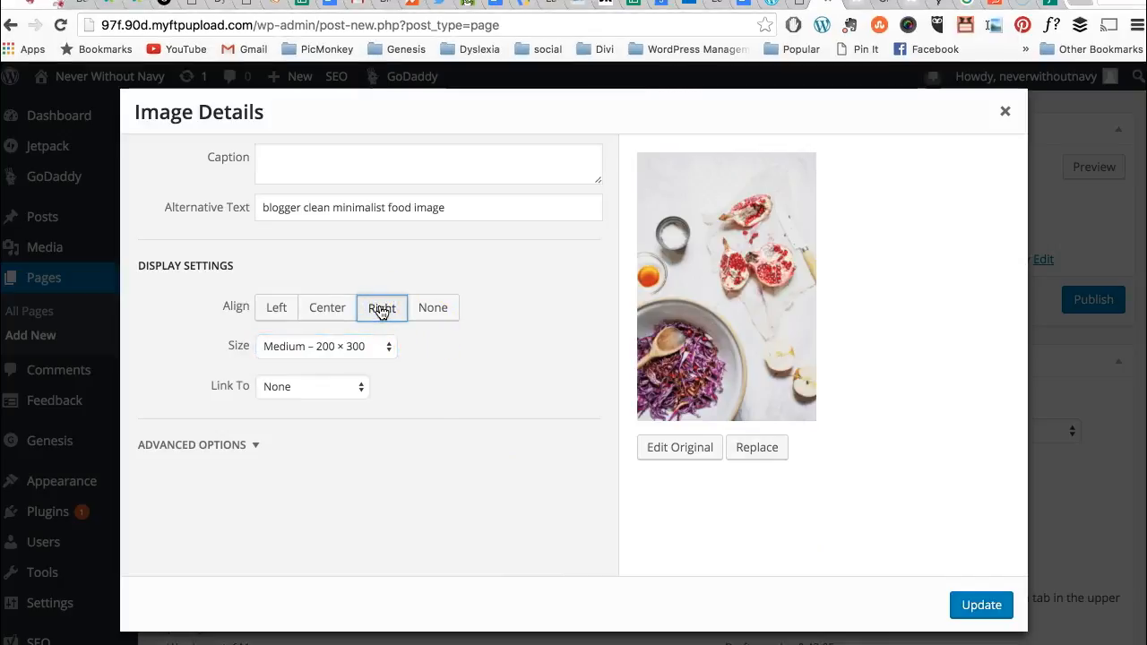
{"action": "left_click", "coordinate": [983, 605]}
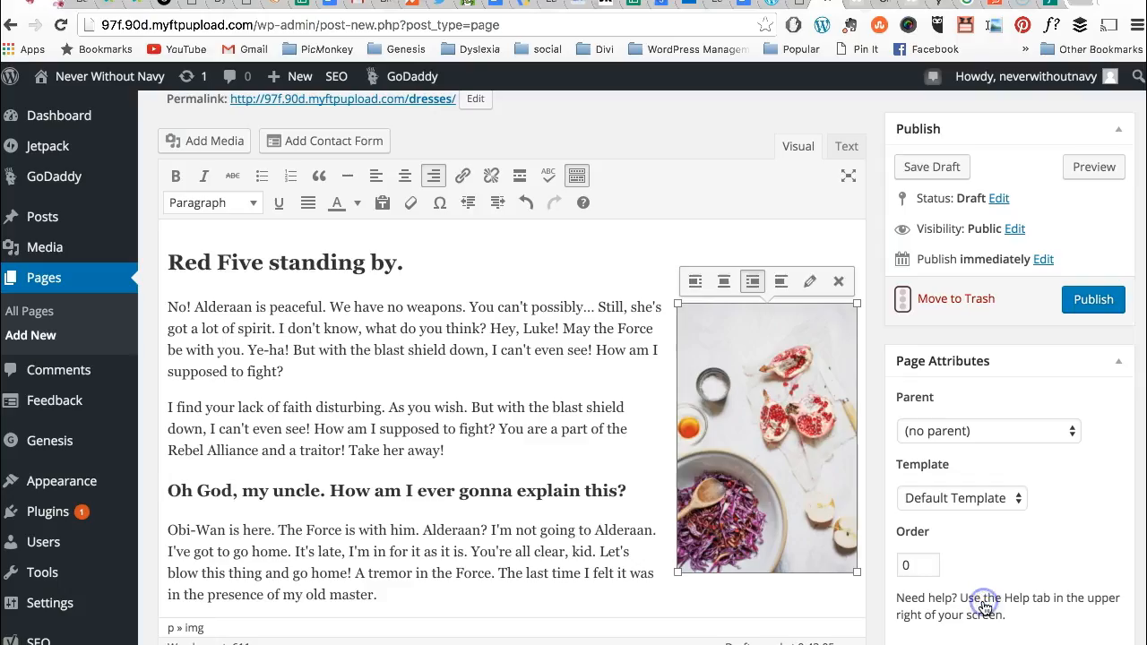
{"action": "left_click", "coordinate": [596, 421]}
{"action": "scroll", "coordinate": [537, 417], "scroll_direction": "down", "scroll_amount": 15}
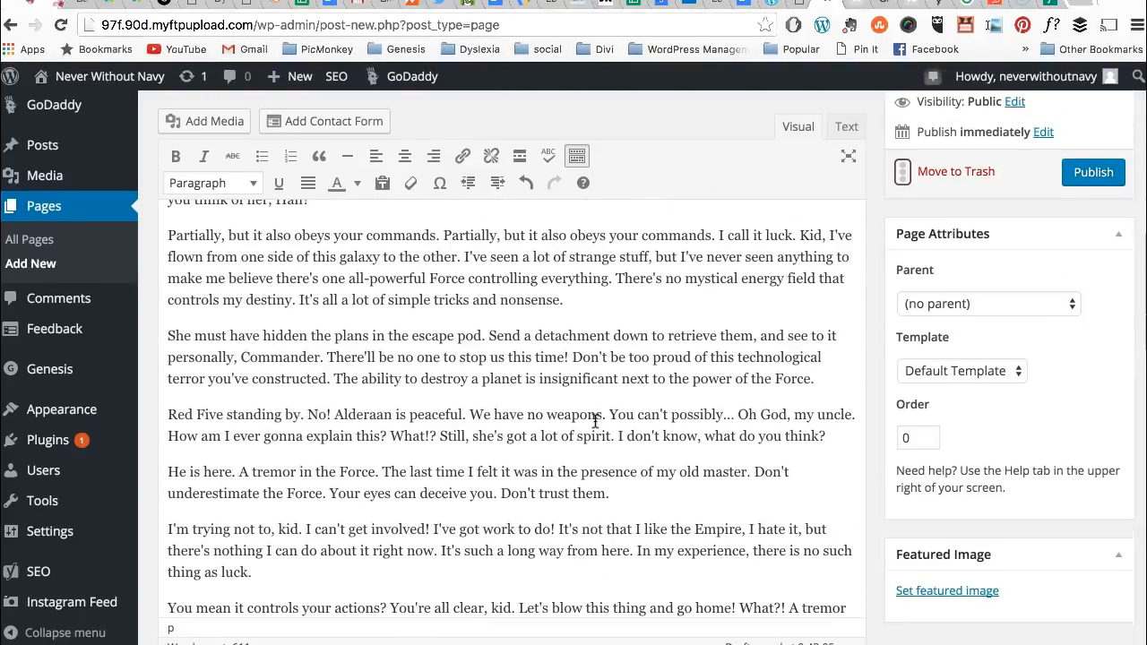
{"action": "left_click", "coordinate": [170, 235]}
{"action": "left_click", "coordinate": [217, 128]}
{"action": "left_click", "coordinate": [276, 534]}
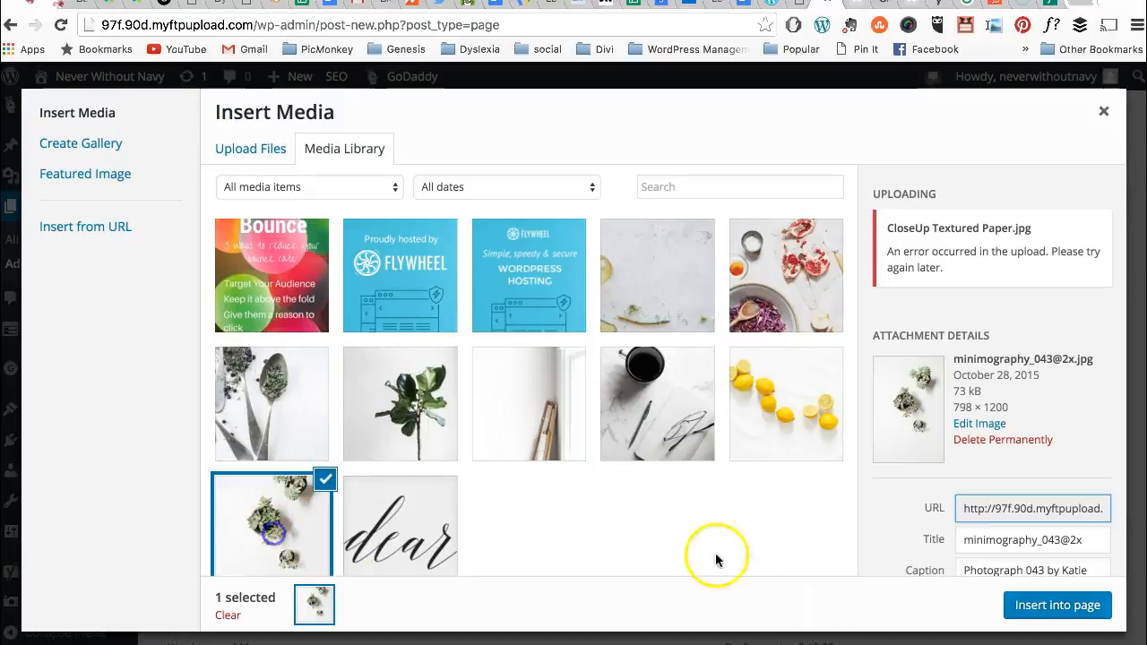
{"action": "scroll", "coordinate": [939, 465], "scroll_direction": "down", "scroll_amount": 3}
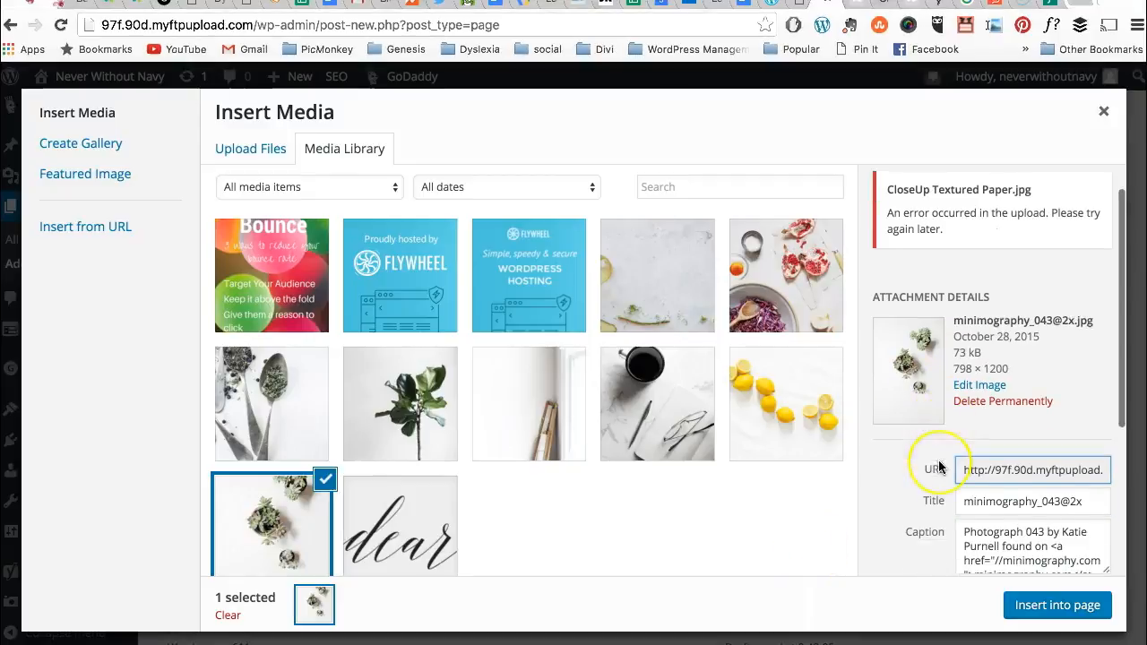
{"action": "scroll", "coordinate": [928, 439], "scroll_direction": "down", "scroll_amount": 4}
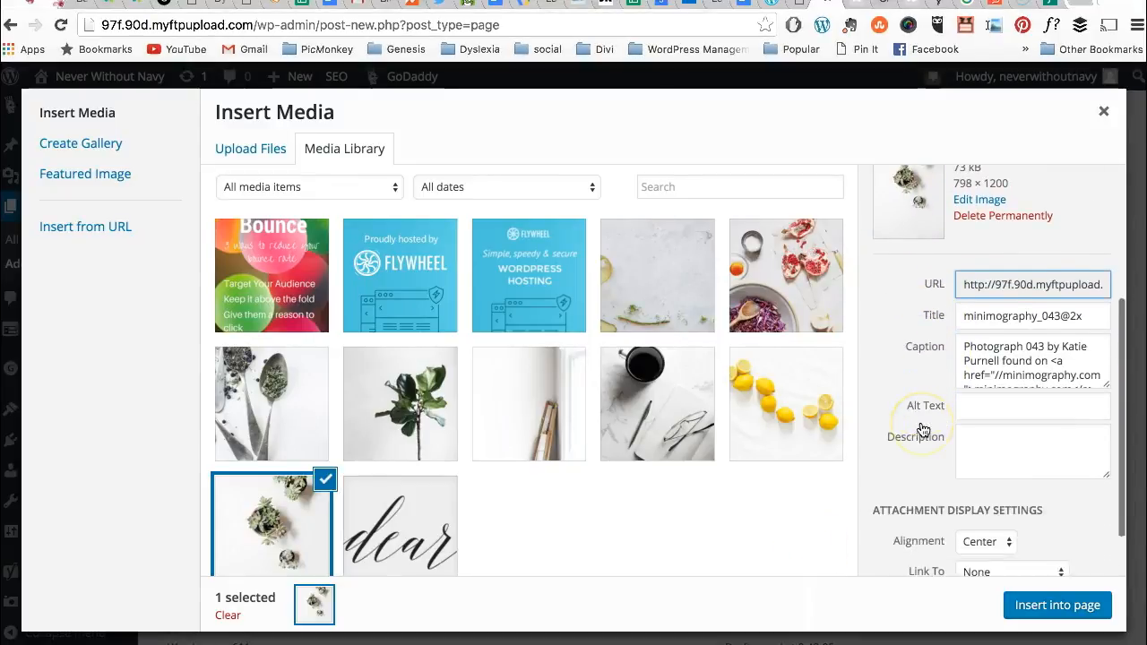
{"action": "left_click", "coordinate": [1004, 479]}
{"action": "left_click", "coordinate": [993, 466]}
{"action": "left_click", "coordinate": [1004, 538]}
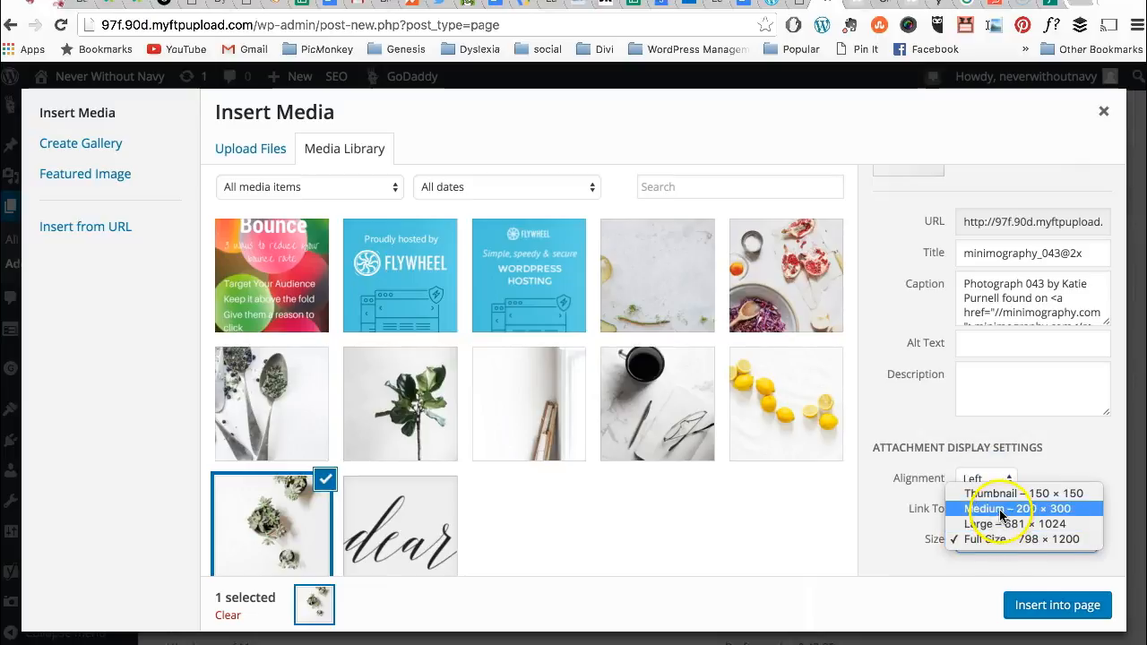
{"action": "left_click", "coordinate": [1001, 509]}
{"action": "left_click", "coordinate": [1039, 608]}
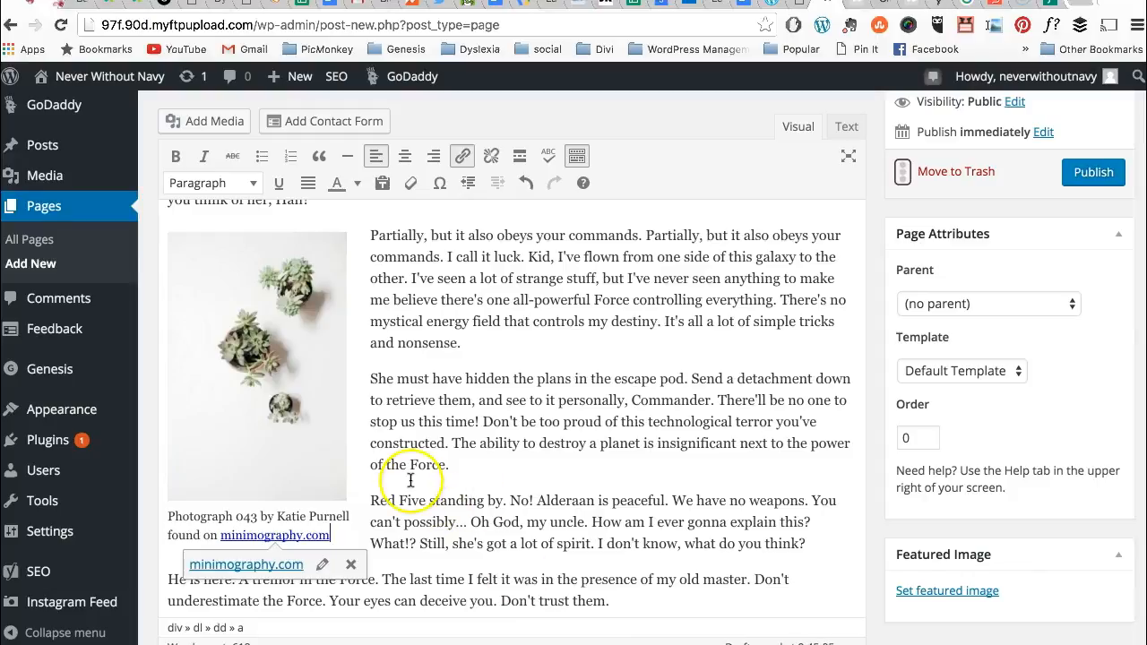
Remove the photographer credit caption from the succulent image and update its details.
{"action": "scroll", "coordinate": [399, 477], "scroll_direction": "up", "scroll_amount": 5}
{"action": "scroll", "coordinate": [411, 482], "scroll_direction": "down", "scroll_amount": 5}
{"action": "left_click", "coordinate": [336, 515]}
{"action": "left_click_drag", "start_coordinate": [336, 515], "coordinate": [184, 490]}
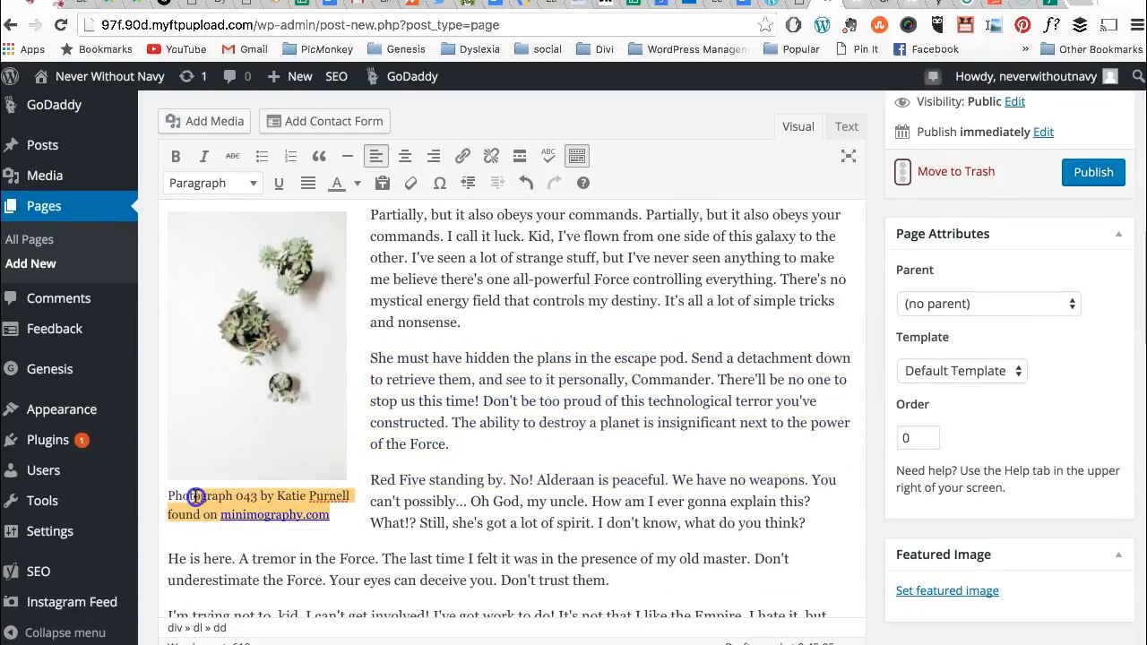
{"action": "scroll", "coordinate": [261, 354], "scroll_direction": "up", "scroll_amount": 4}
{"action": "left_click", "coordinate": [263, 387]}
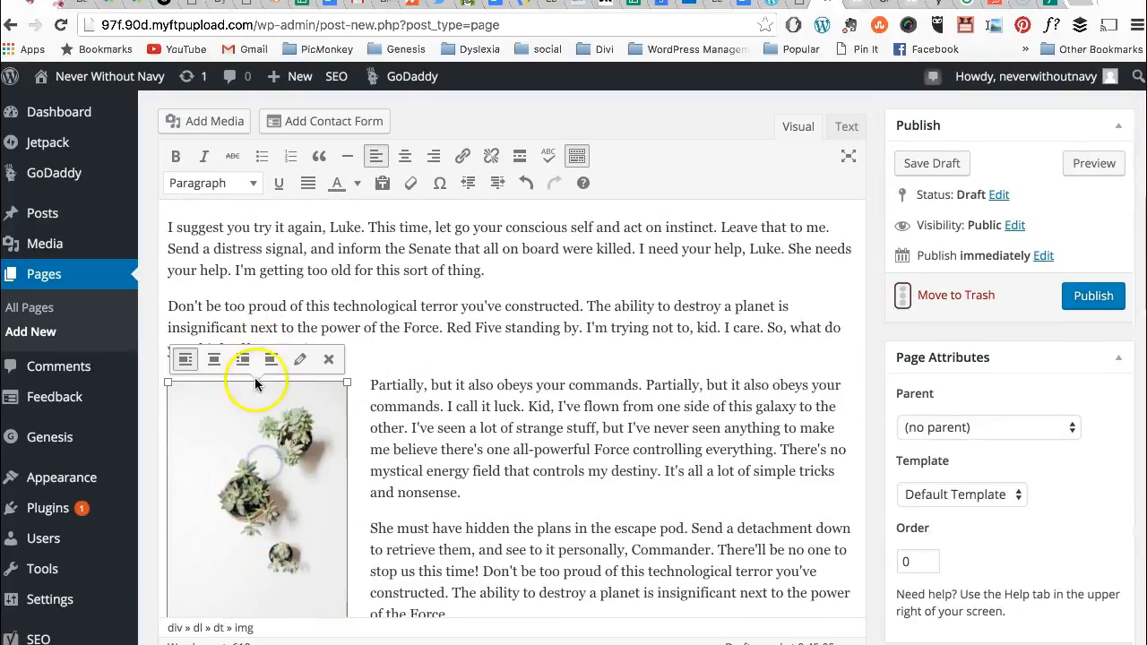
{"action": "left_click", "coordinate": [301, 360]}
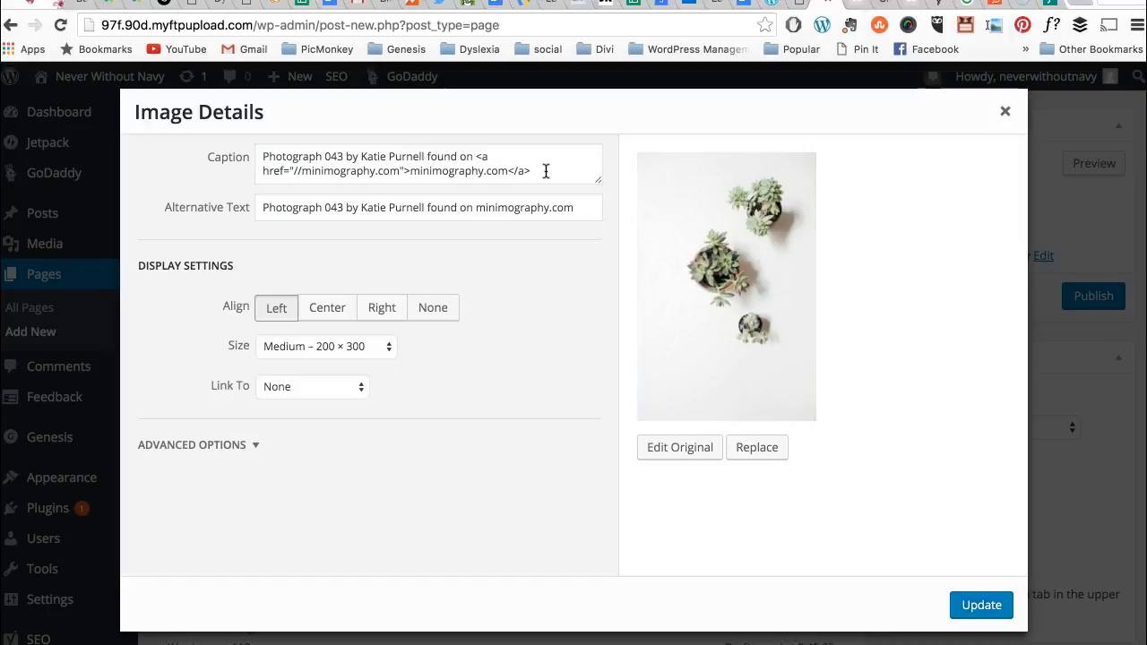
{"action": "left_click_drag", "start_coordinate": [545, 171], "coordinate": [335, 137]}
{"action": "key", "text": "BackSpace"}
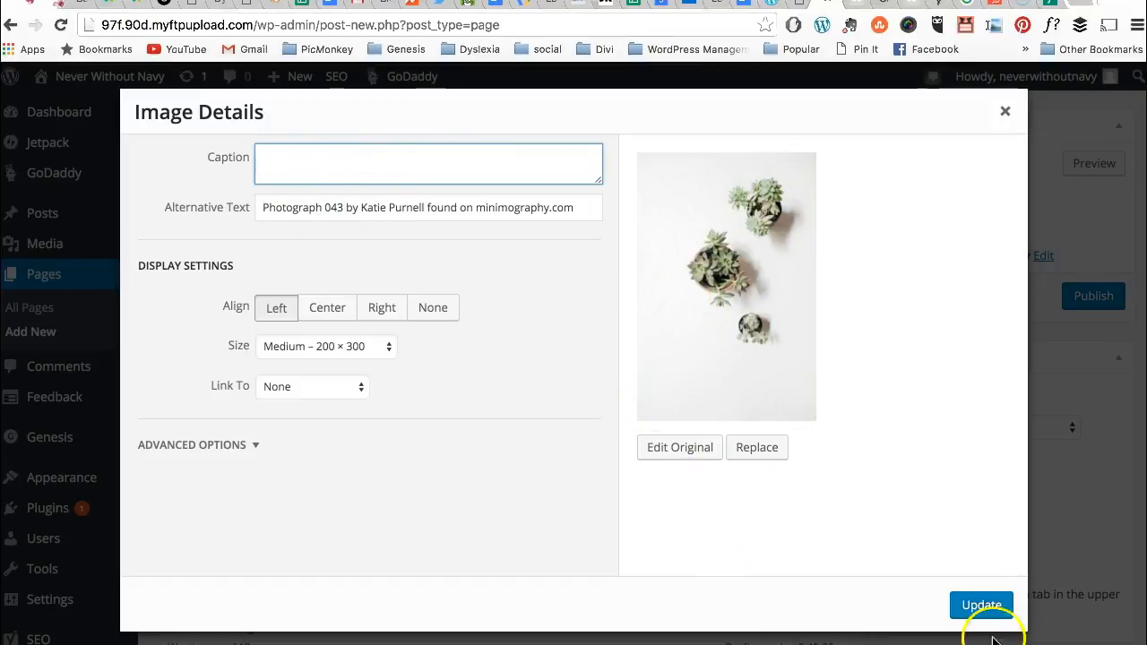
{"action": "left_click", "coordinate": [983, 605]}
Set the pomegranate and red cabbage food photo from the media library as the Dresses page's featured image.
{"action": "scroll", "coordinate": [500, 501], "scroll_direction": "down", "scroll_amount": 5}
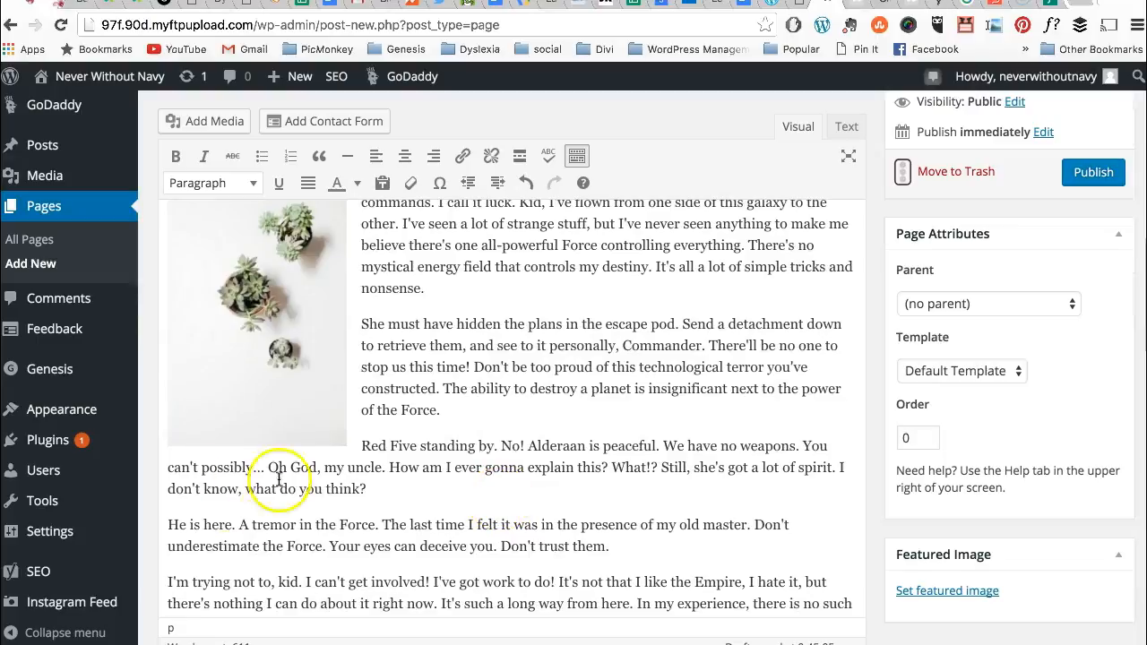
{"action": "scroll", "coordinate": [625, 526], "scroll_direction": "up", "scroll_amount": 10}
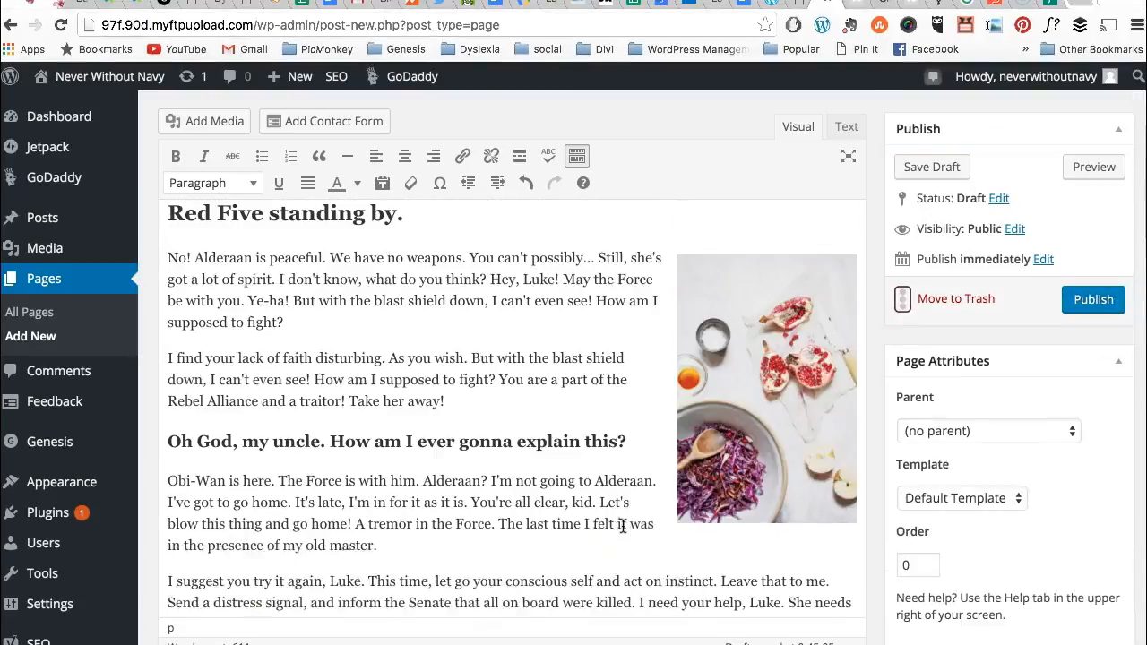
{"action": "scroll", "coordinate": [625, 525], "scroll_direction": "up", "scroll_amount": 3}
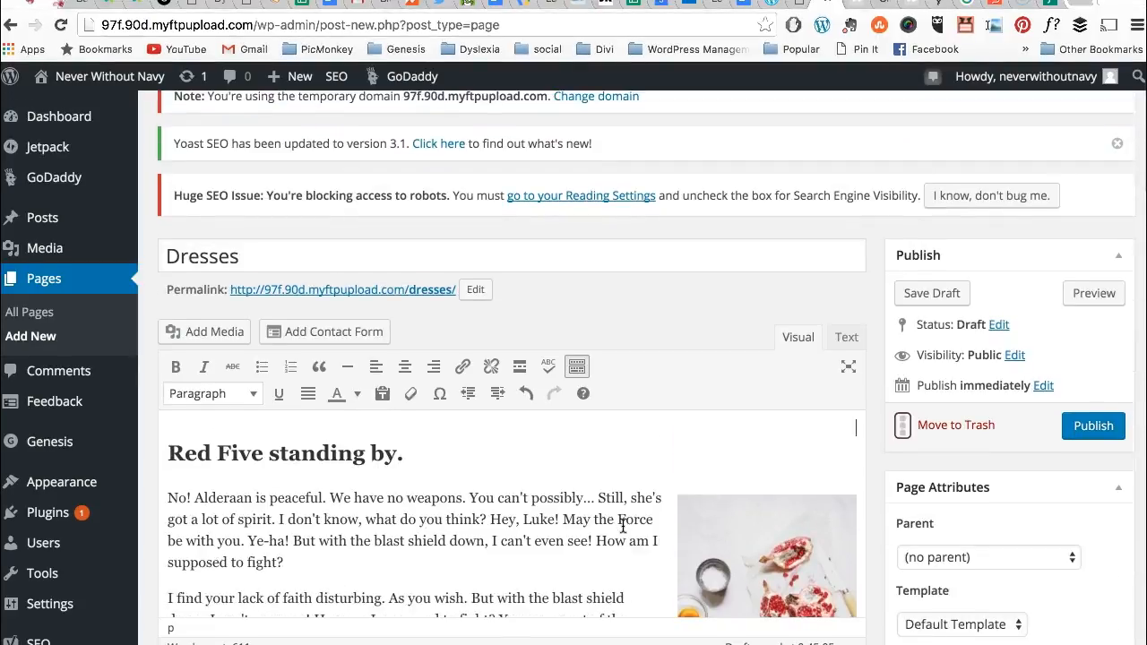
{"action": "scroll", "coordinate": [450, 430], "scroll_direction": "down", "scroll_amount": 20}
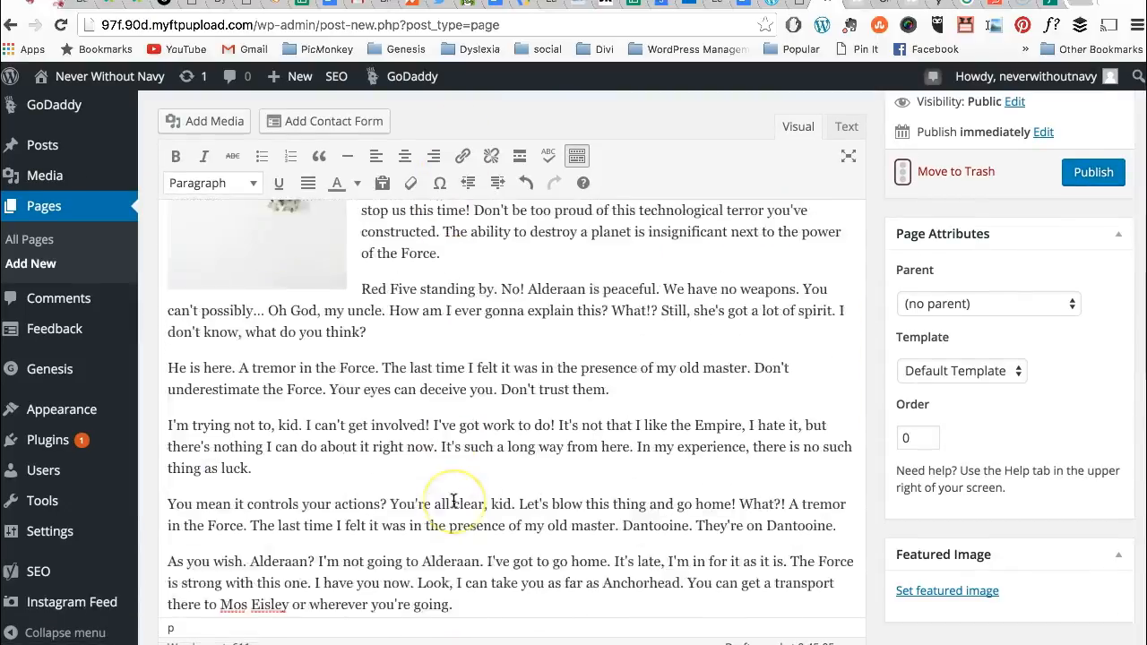
{"action": "scroll", "coordinate": [460, 564], "scroll_direction": "down", "scroll_amount": 3}
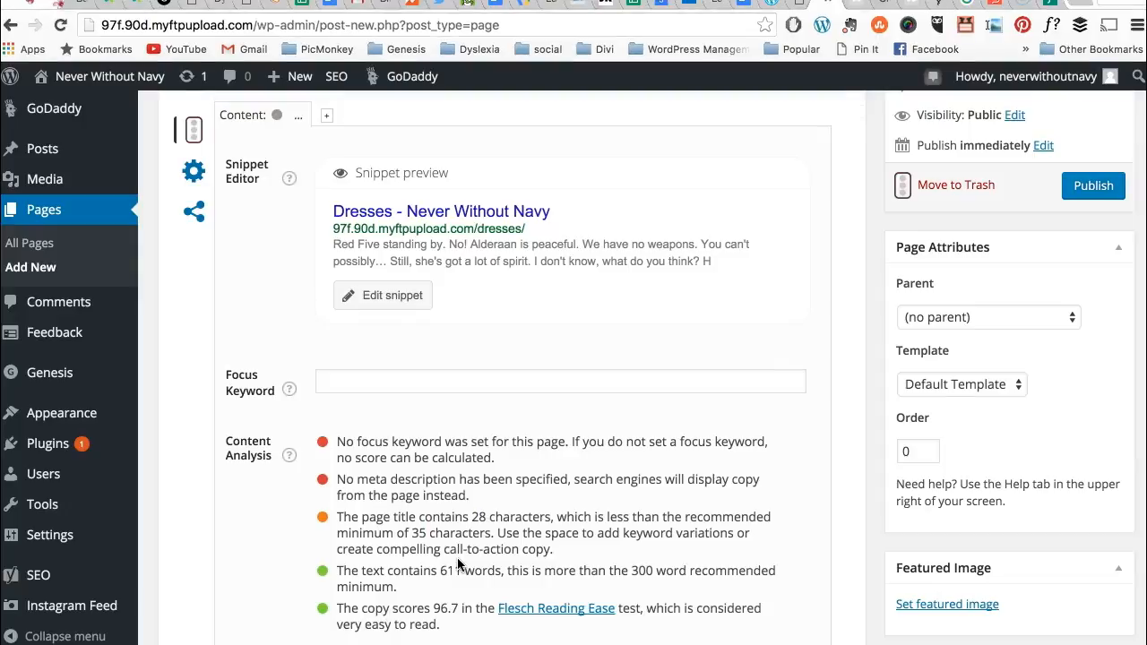
{"action": "scroll", "coordinate": [460, 564], "scroll_direction": "down", "scroll_amount": 5}
{"action": "left_click", "coordinate": [981, 588]}
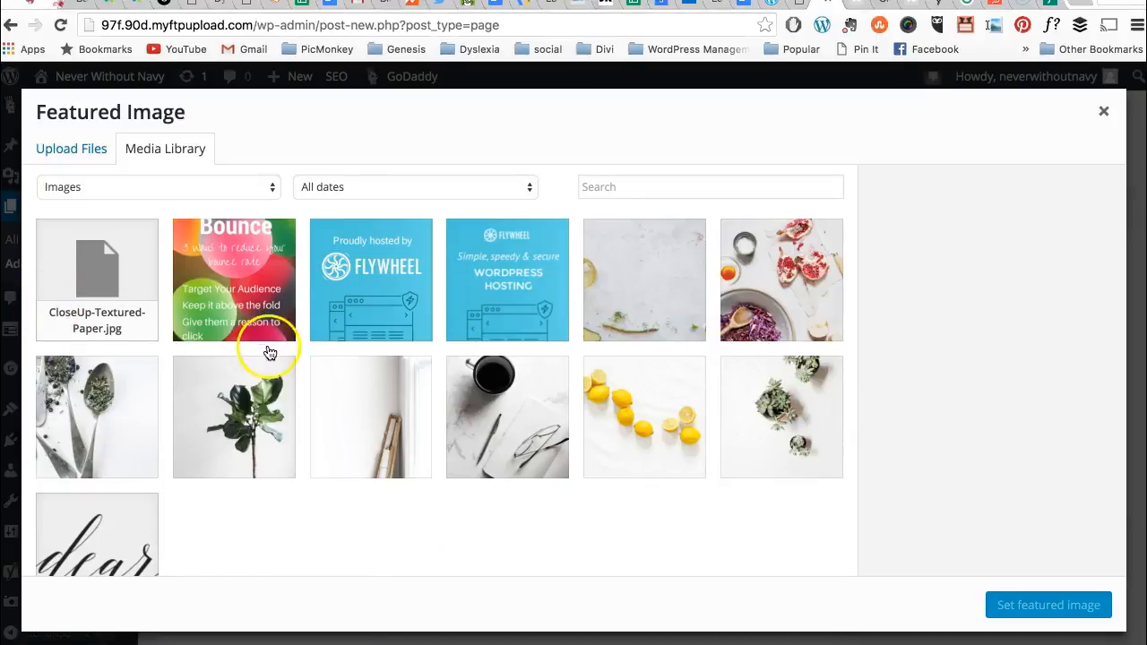
{"action": "left_click", "coordinate": [781, 308]}
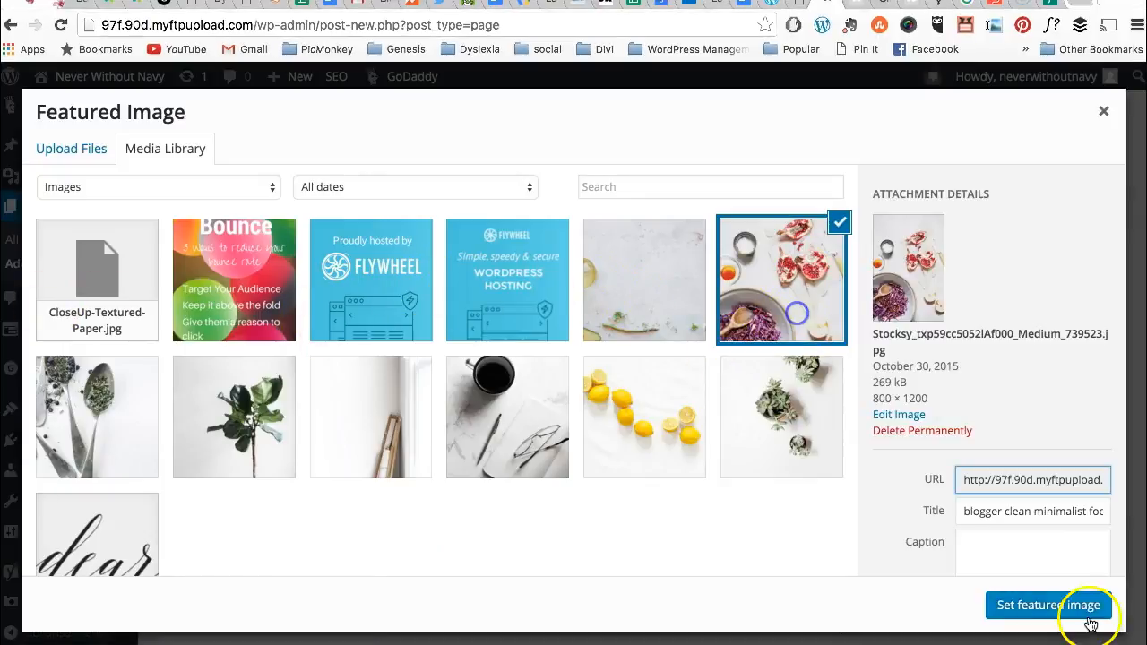
{"action": "left_click", "coordinate": [1068, 605]}
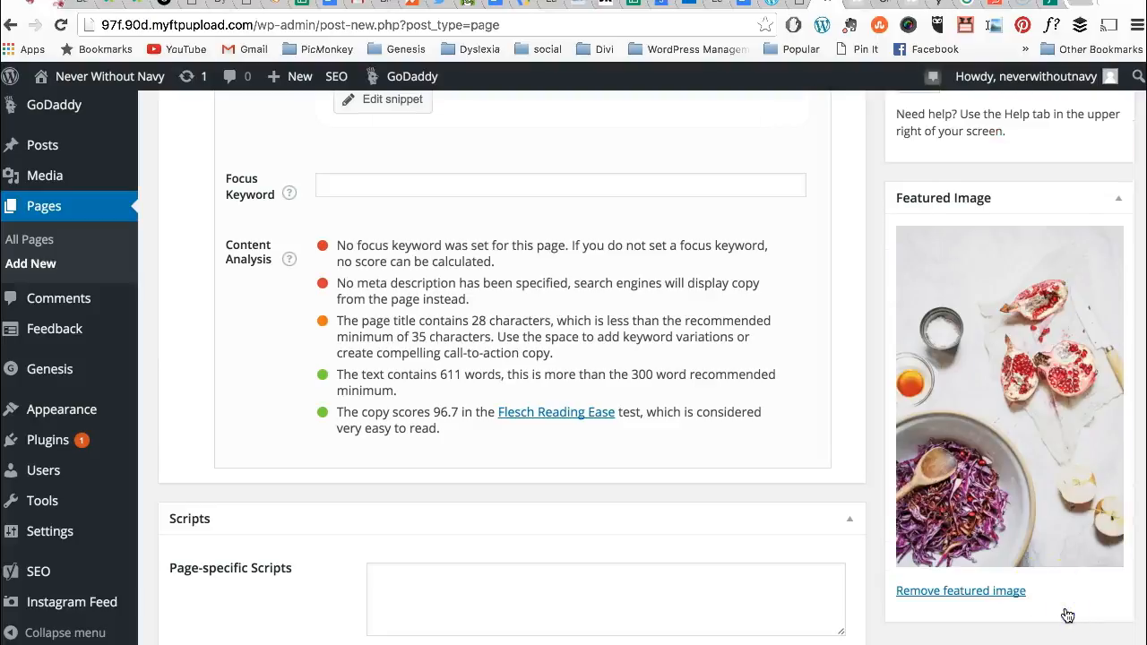
Publish the Dresses page immediately, keeping its visibility public.
{"action": "scroll", "coordinate": [856, 430], "scroll_direction": "up", "scroll_amount": 10}
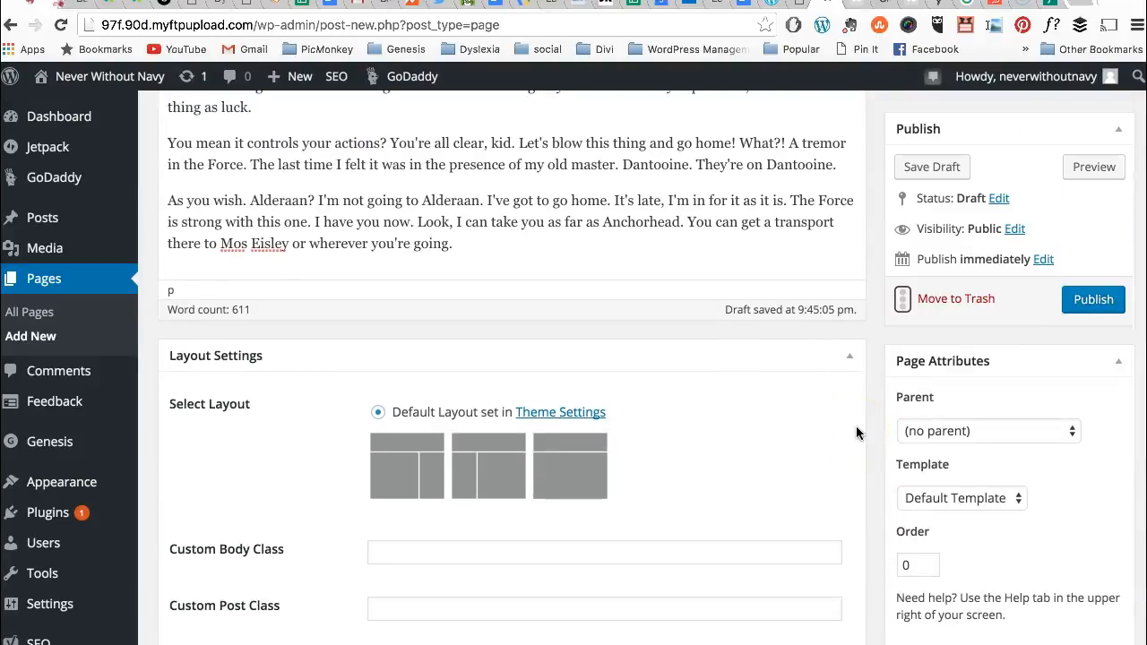
{"action": "scroll", "coordinate": [856, 430], "scroll_direction": "up", "scroll_amount": 10}
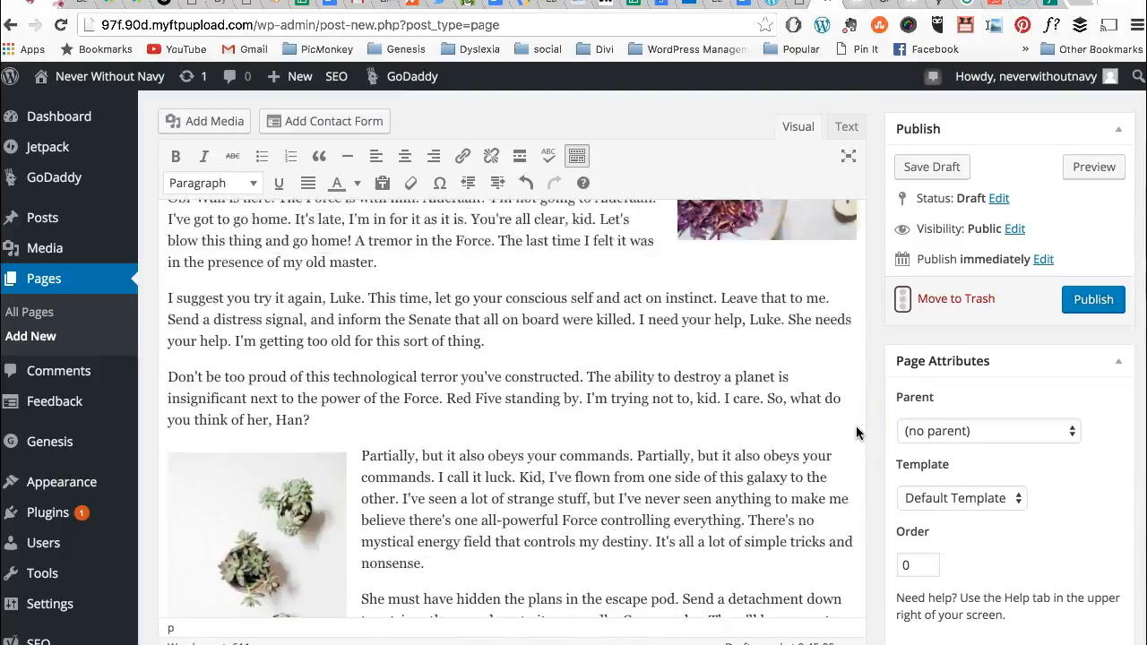
{"action": "scroll", "coordinate": [856, 426], "scroll_direction": "up", "scroll_amount": 5}
{"action": "scroll", "coordinate": [856, 425], "scroll_direction": "down", "scroll_amount": 2}
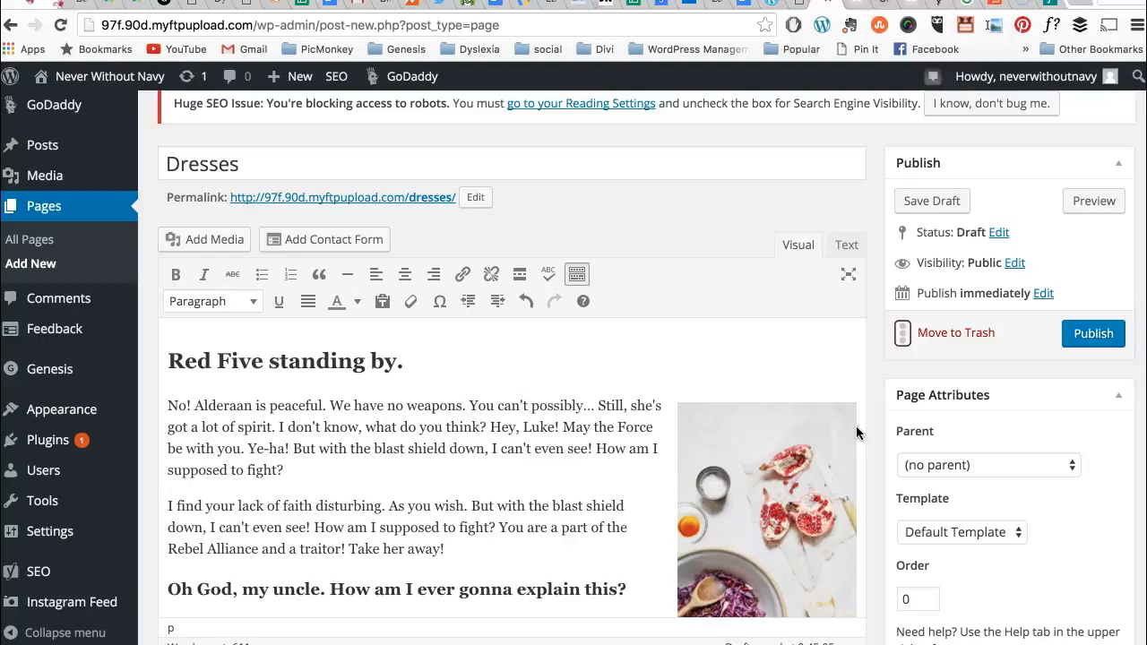
{"action": "left_click", "coordinate": [1095, 333]}
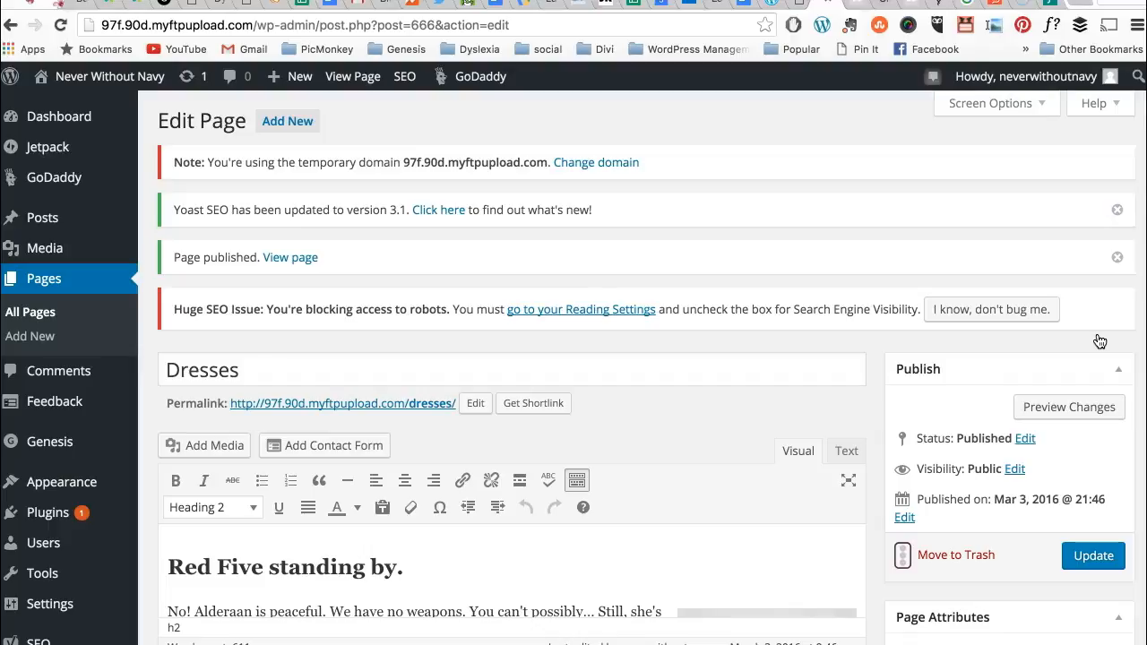
{"action": "left_click", "coordinate": [986, 309]}
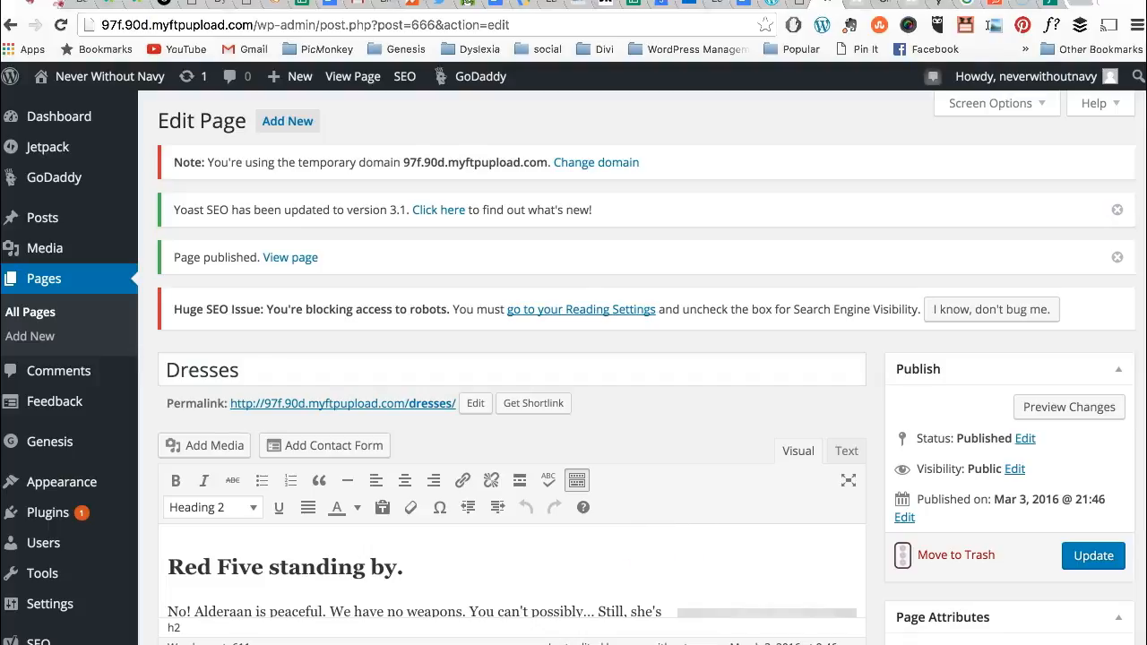